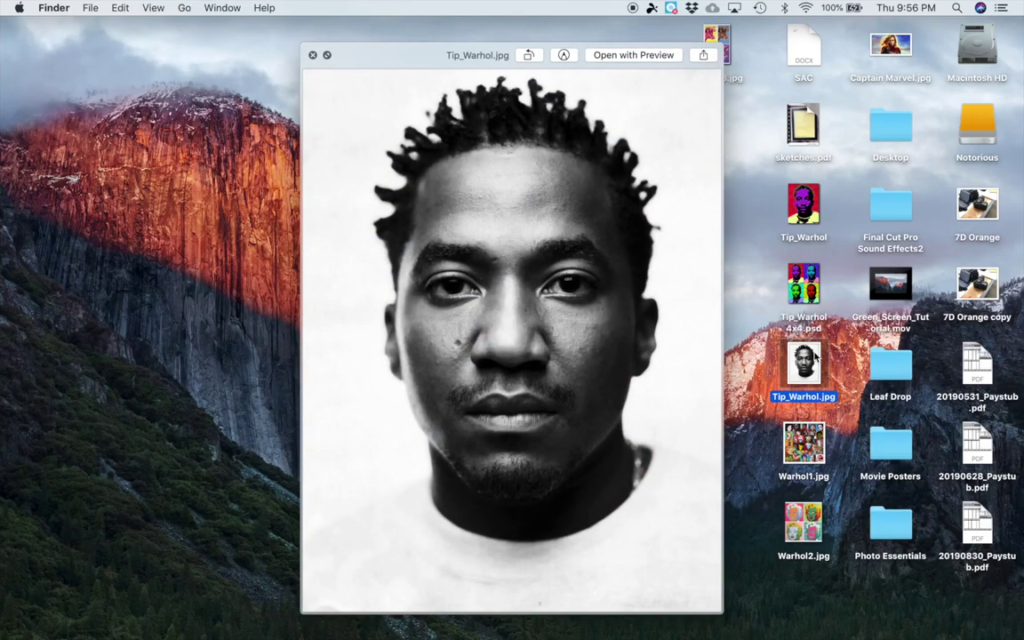
Step: Preview the Tip_Warhol.jpg portrait and the finished Tip_Warhol 4x4.psd pop-art version on the desktop
{"action": "key", "text": "Up"}
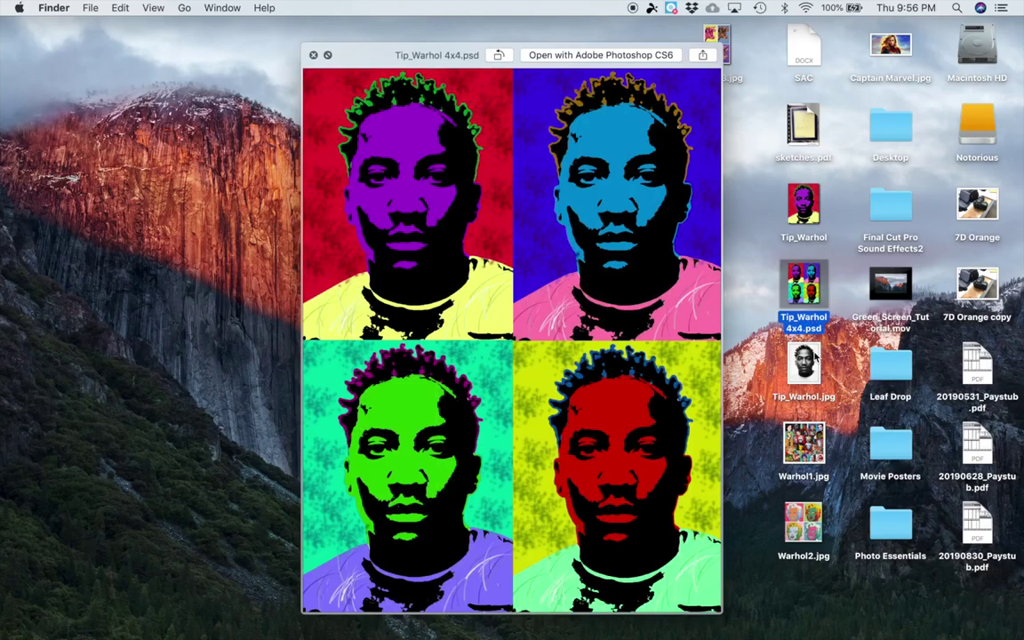
{"action": "key", "text": "Down"}
{"action": "key", "text": "Up"}
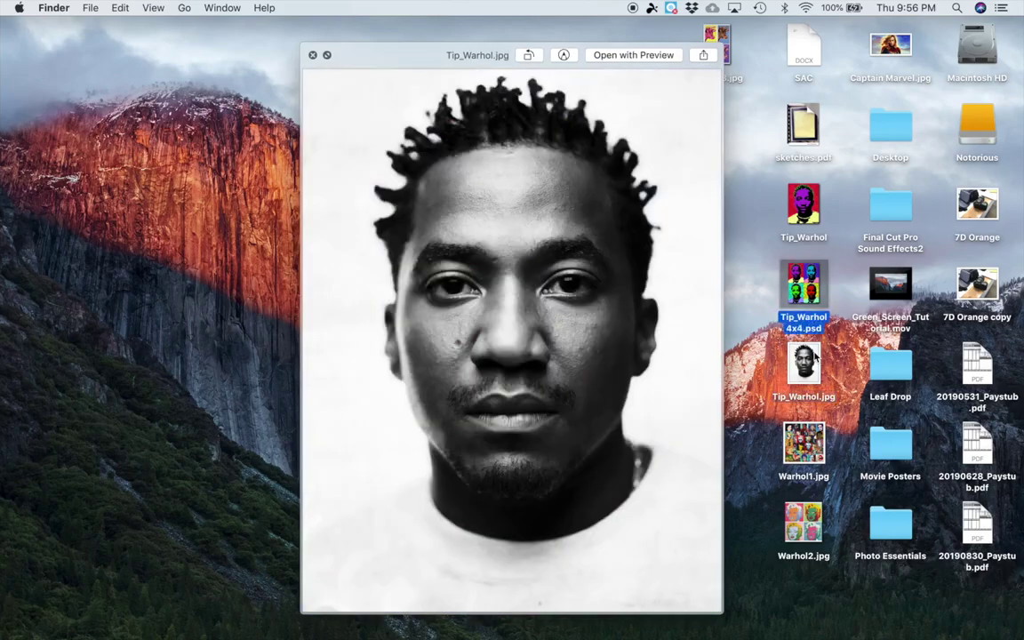
{"action": "key", "text": "space"}
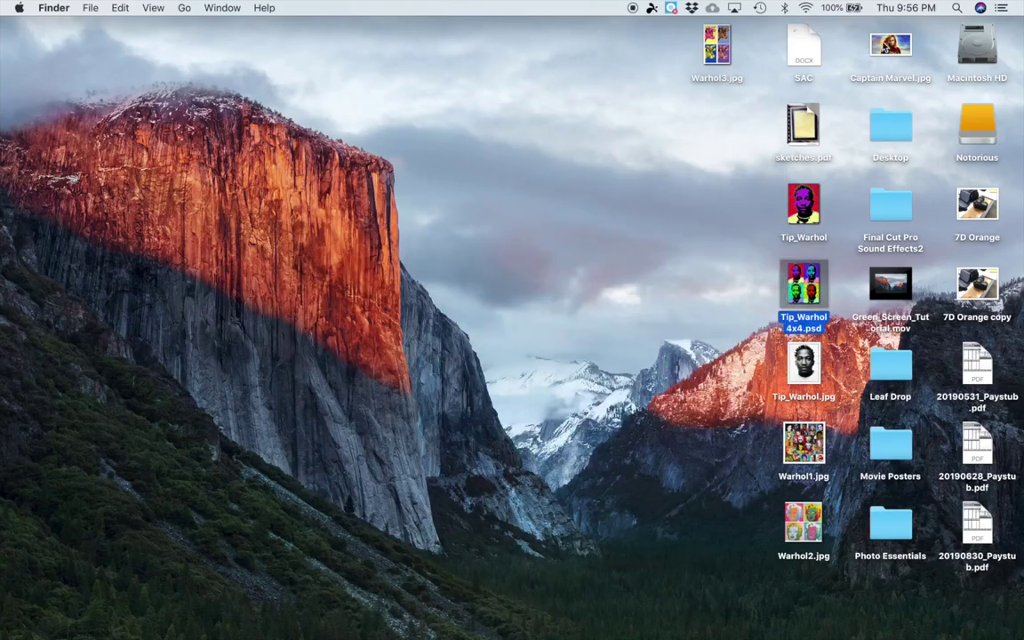
Step: Open Captain Marvel.jpg from the desktop in Adobe Photoshop CS6
{"action": "key", "text": "Up"}
{"action": "key", "text": "Up"}
{"action": "key", "text": "Up"}
{"action": "key", "text": "Right"}
{"action": "left_click_drag", "start_coordinate": [890, 49], "coordinate": [585, 141]}
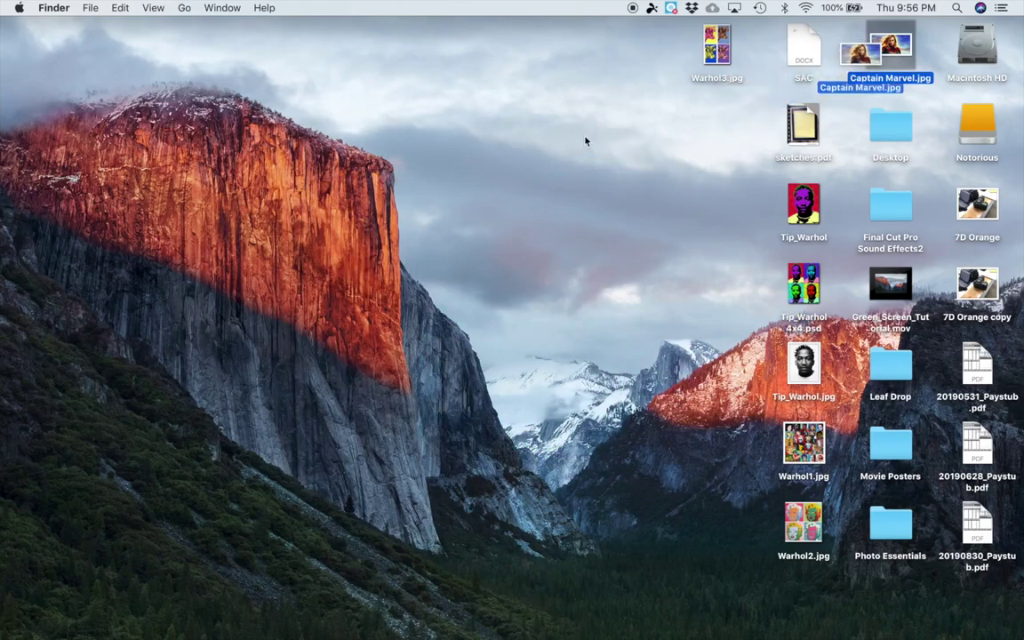
{"action": "left_click_drag", "start_coordinate": [890, 51], "coordinate": [411, 628]}
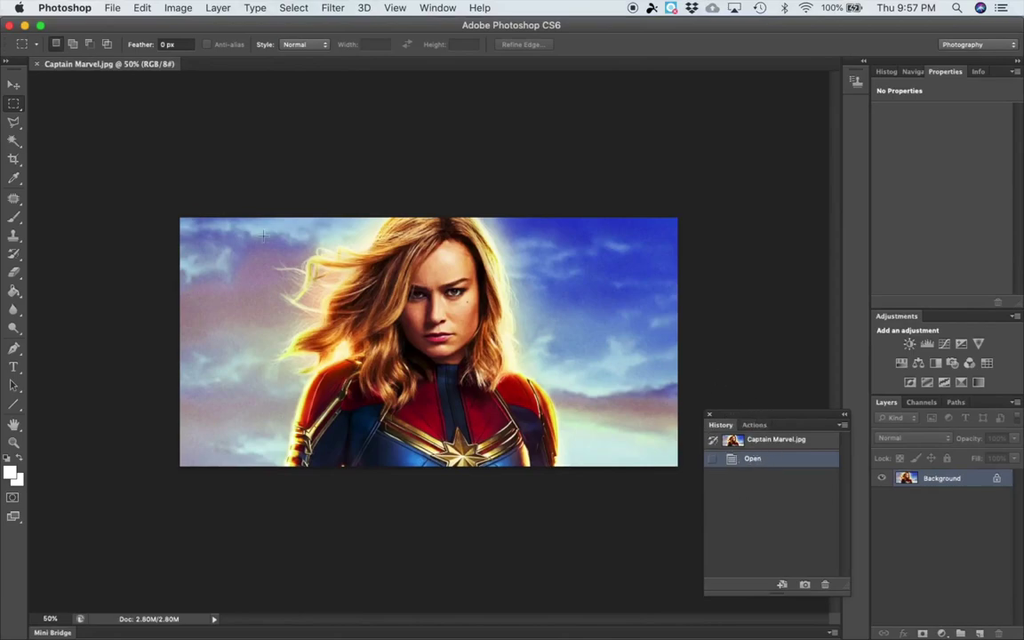
Step: Activate the Polygonal Lasso tool and check the list of available panels for the History panel
{"action": "left_click", "coordinate": [14, 124]}
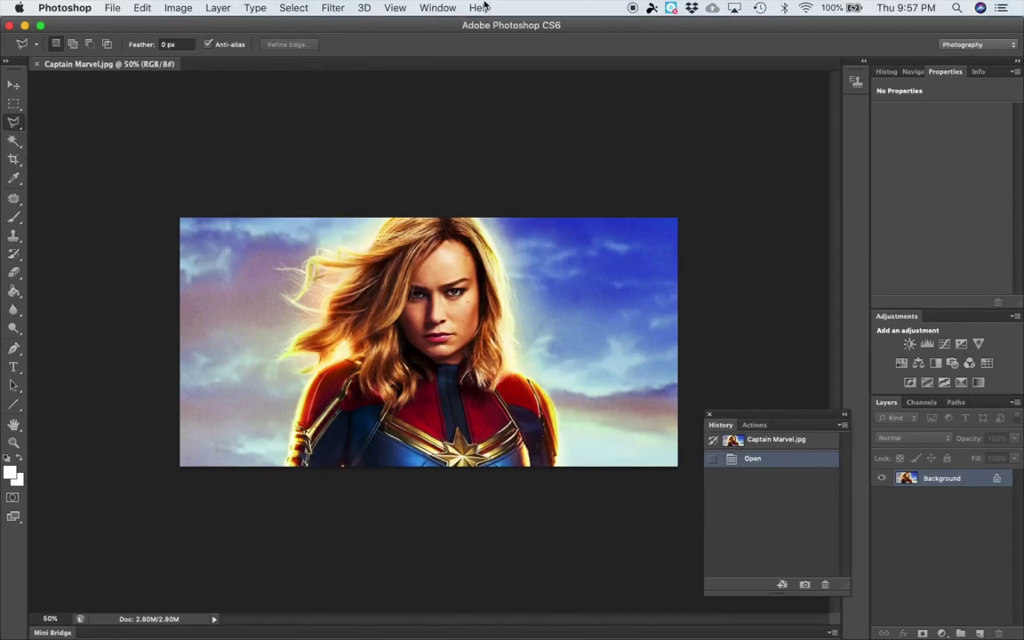
{"action": "left_click", "coordinate": [439, 7]}
{"action": "mouse_move", "coordinate": [461, 42]}
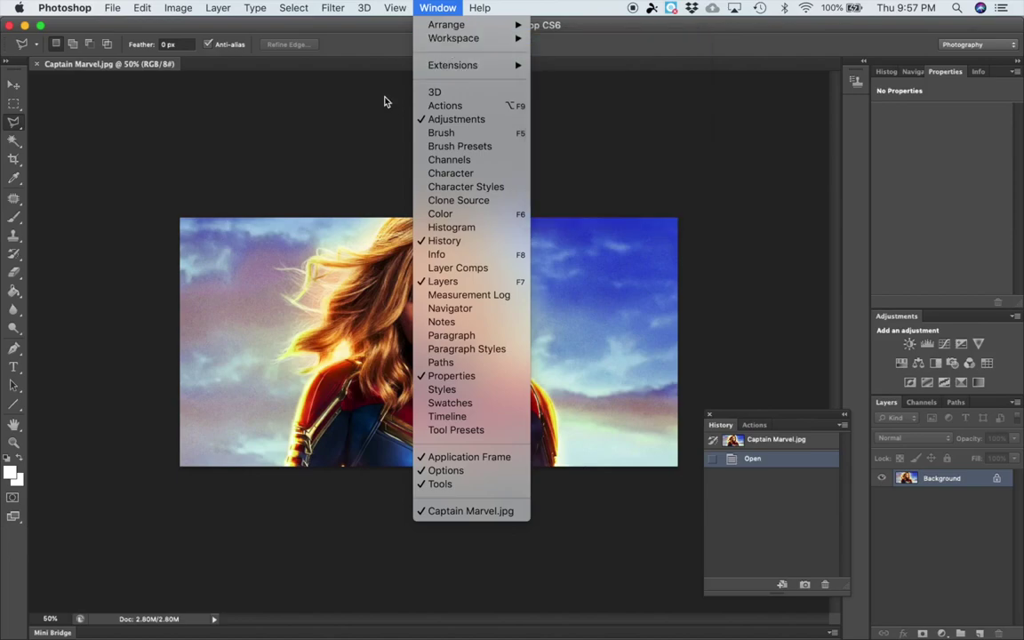
{"action": "left_click", "coordinate": [345, 88]}
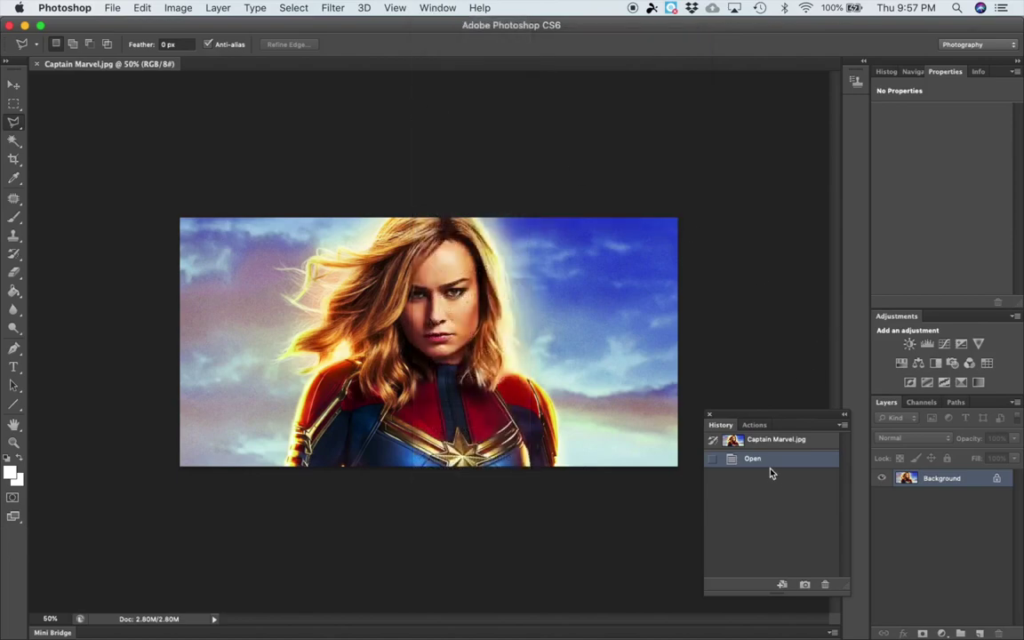
{"action": "left_click", "coordinate": [430, 8]}
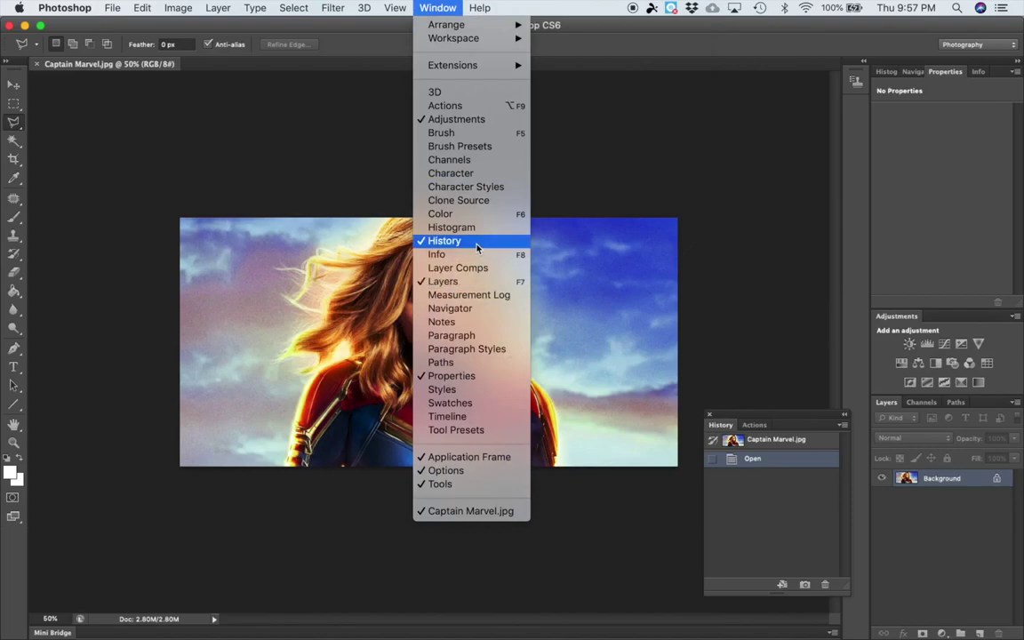
{"action": "left_click", "coordinate": [725, 115]}
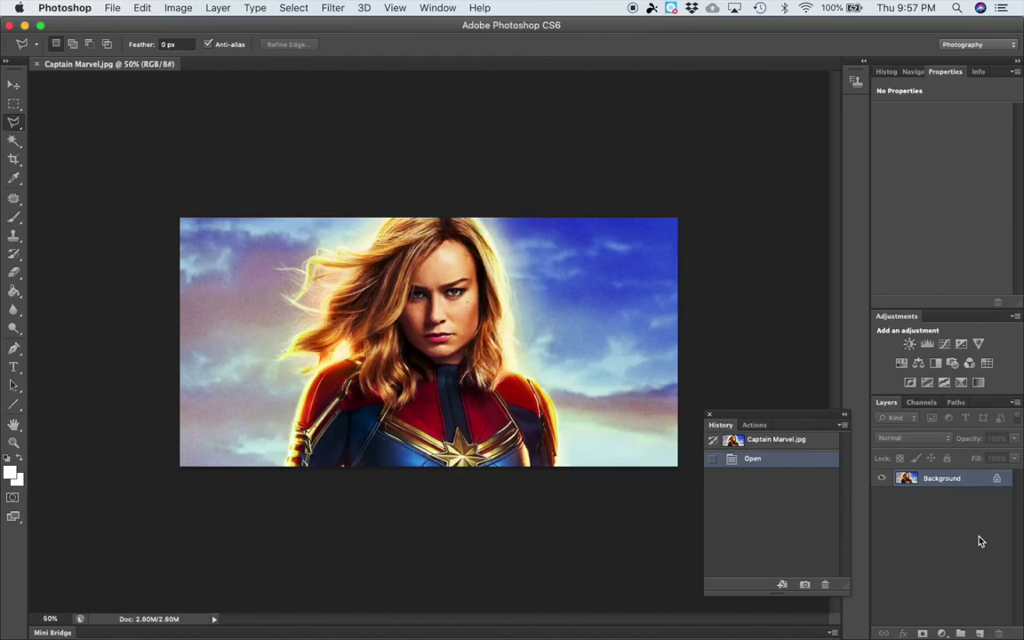
{"action": "key", "text": "super+b"}
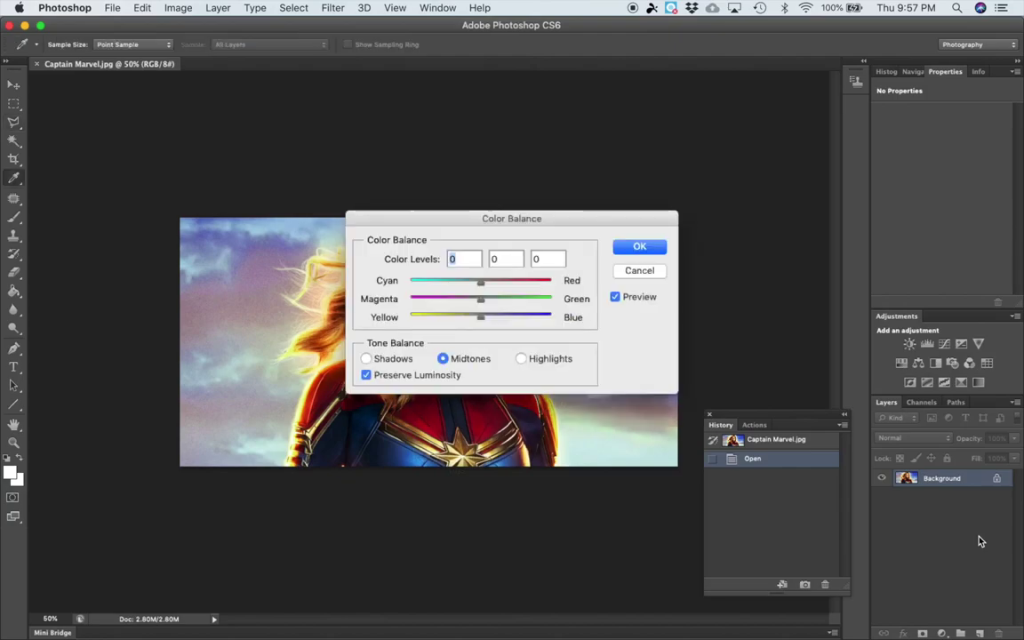
{"action": "key", "text": "Escape"}
{"action": "key", "text": "l"}
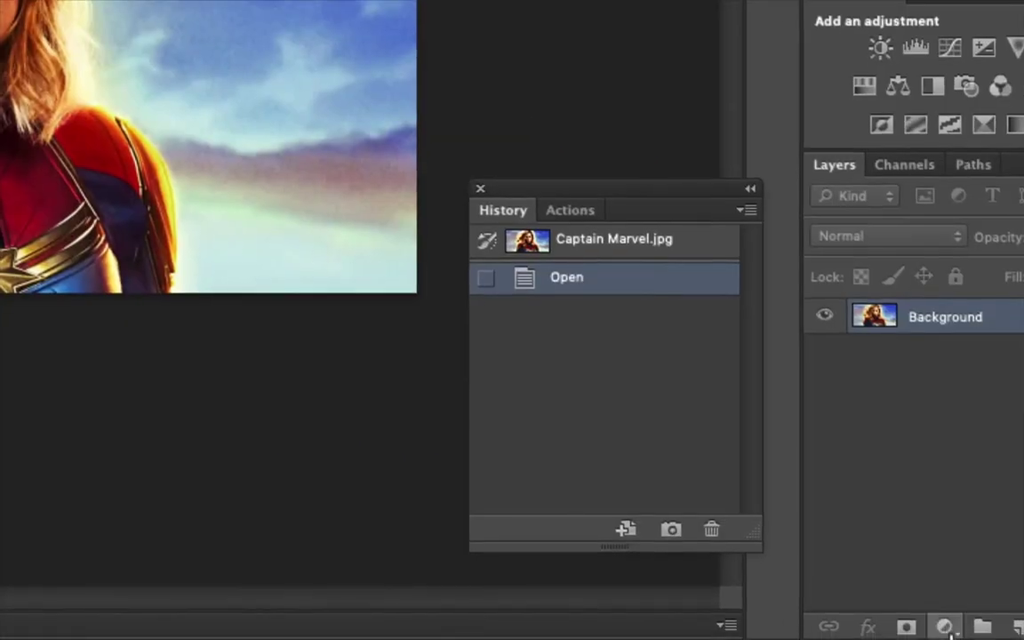
Step: Add a Threshold adjustment layer above the Background and name it Hair
{"action": "left_click", "coordinate": [944, 627]}
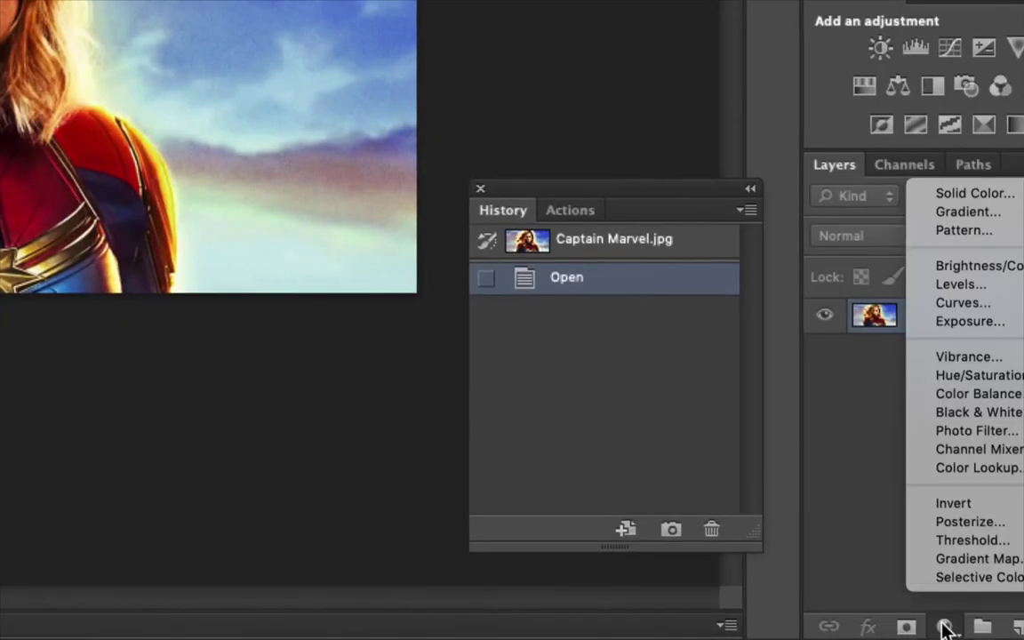
{"action": "left_click", "coordinate": [967, 544]}
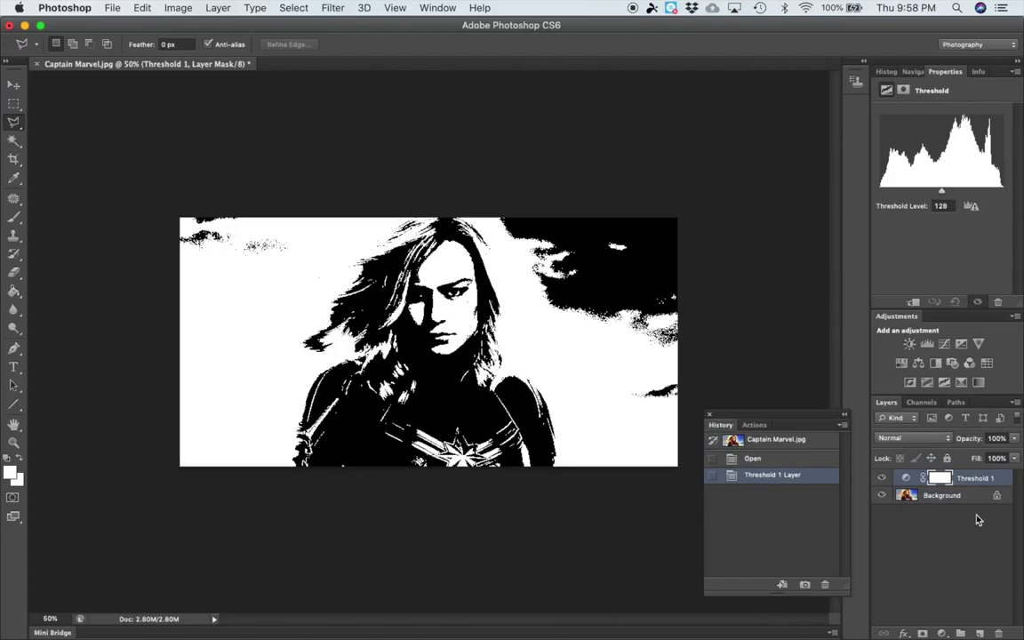
{"action": "double_click", "coordinate": [977, 478]}
{"action": "type", "text": "Hair"}
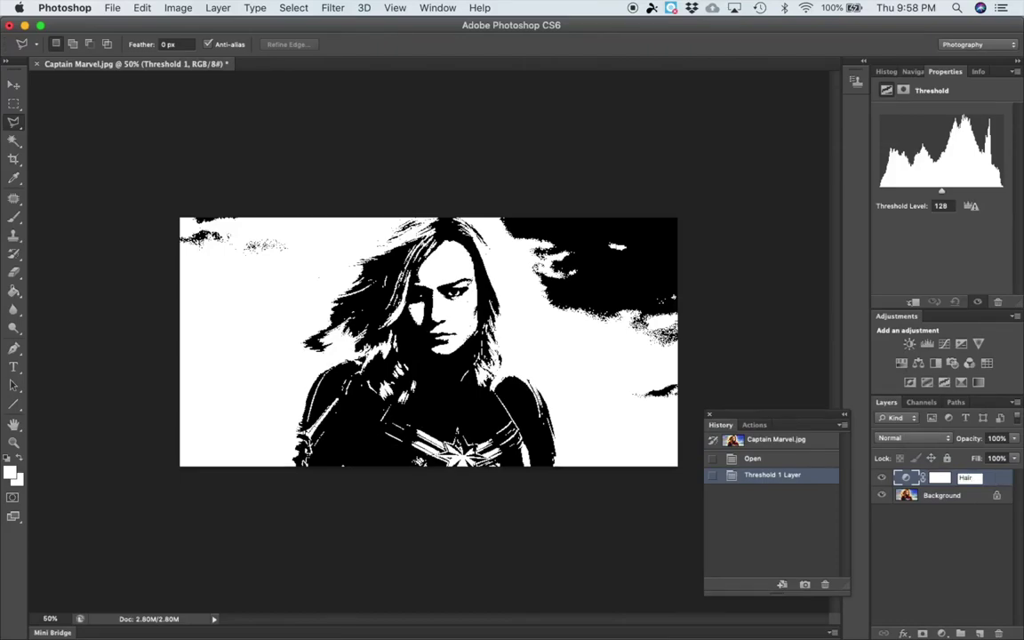
{"action": "key", "text": "Return"}
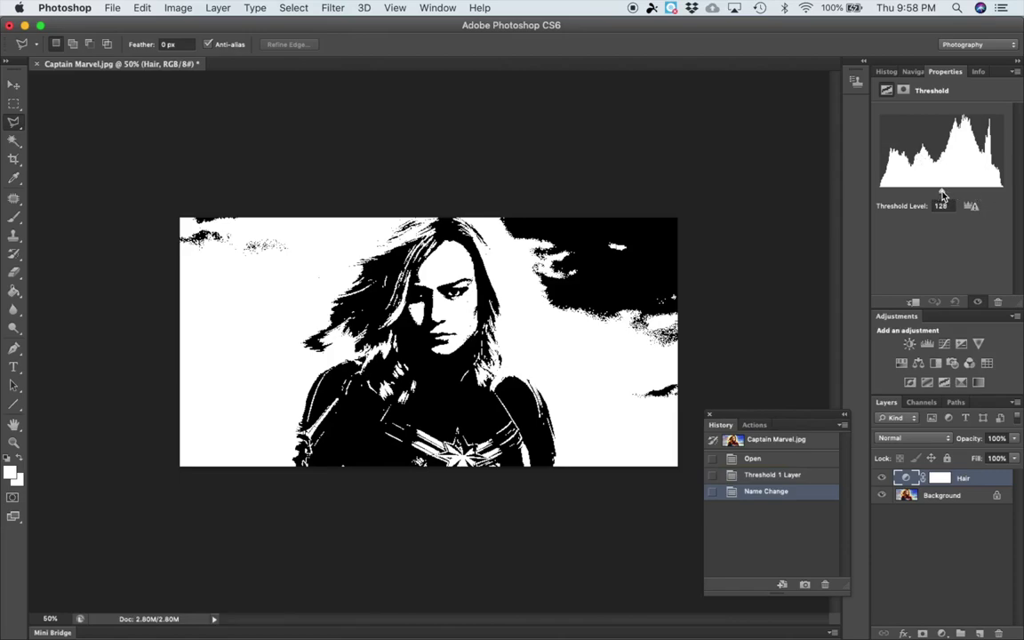
Step: Set the Hair layer's threshold level to 135
{"action": "mouse_move", "coordinate": [943, 196]}
{"action": "left_mouse_down"}
{"action": "mouse_move", "coordinate": [901, 194]}
{"action": "mouse_move", "coordinate": [990, 192]}
{"action": "mouse_move", "coordinate": [931, 193]}
{"action": "mouse_move", "coordinate": [959, 188]}
{"action": "mouse_move", "coordinate": [946, 195]}
{"action": "left_mouse_up"}
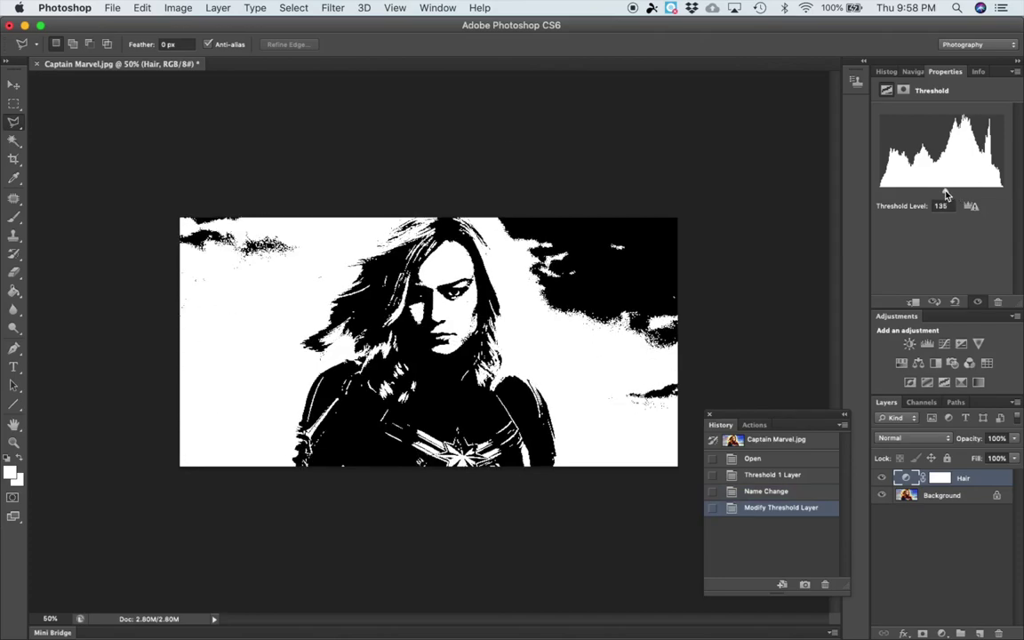
{"action": "left_click", "coordinate": [974, 500]}
{"action": "left_click", "coordinate": [977, 479]}
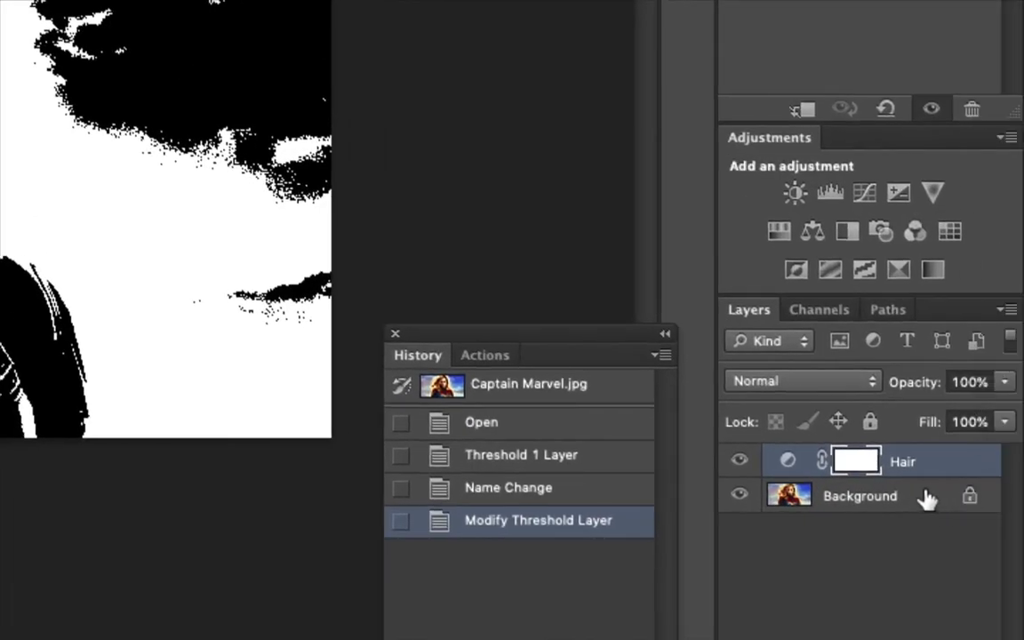
Step: Add a second Threshold adjustment layer named Face directly above the Background, with its threshold level at 93
{"action": "left_click", "coordinate": [928, 501]}
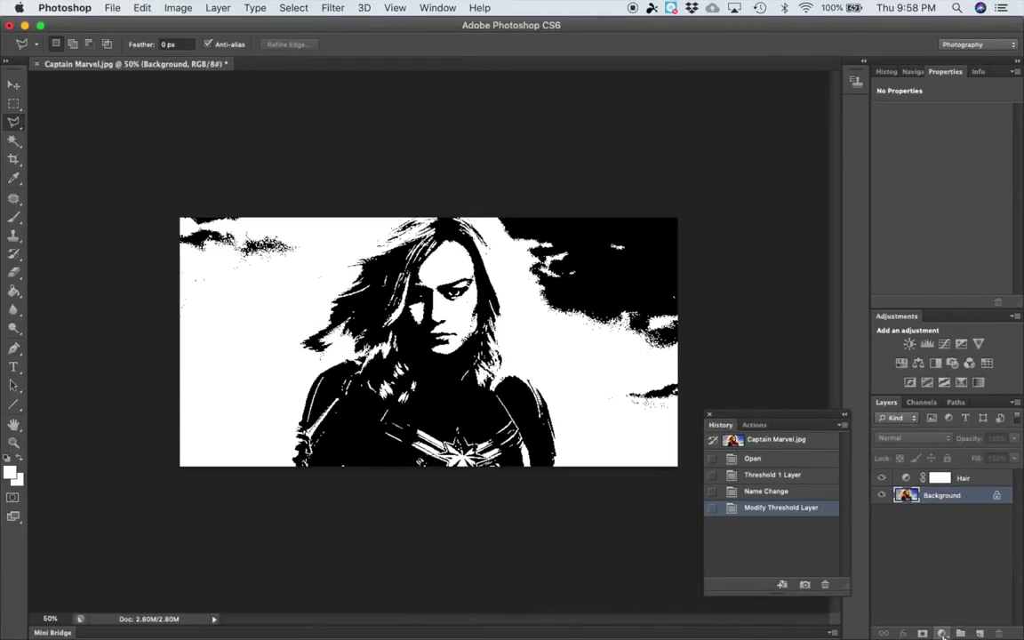
{"action": "left_click", "coordinate": [942, 633]}
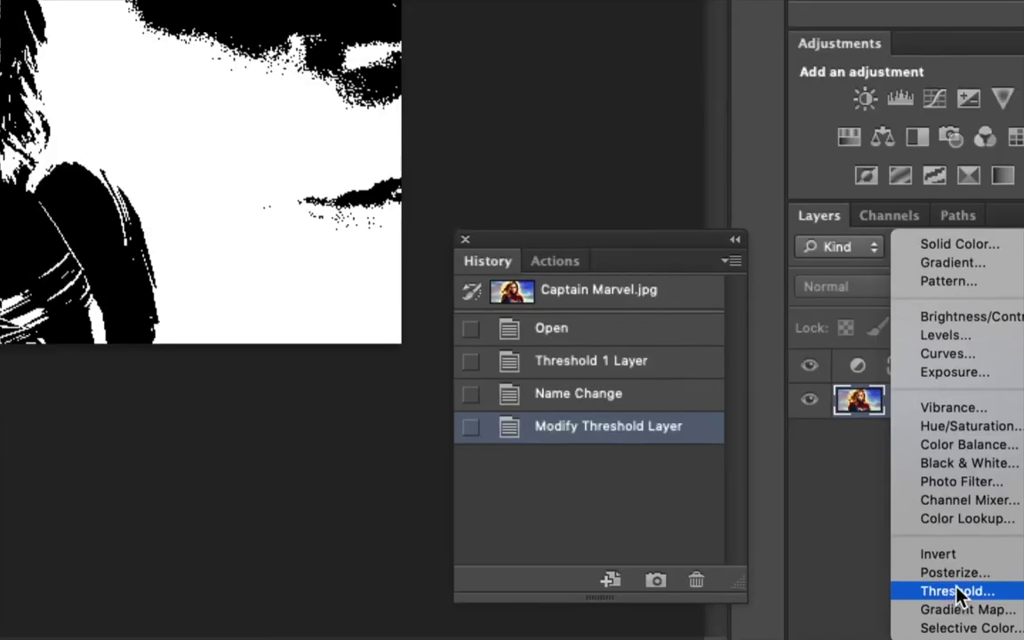
{"action": "left_click", "coordinate": [956, 592]}
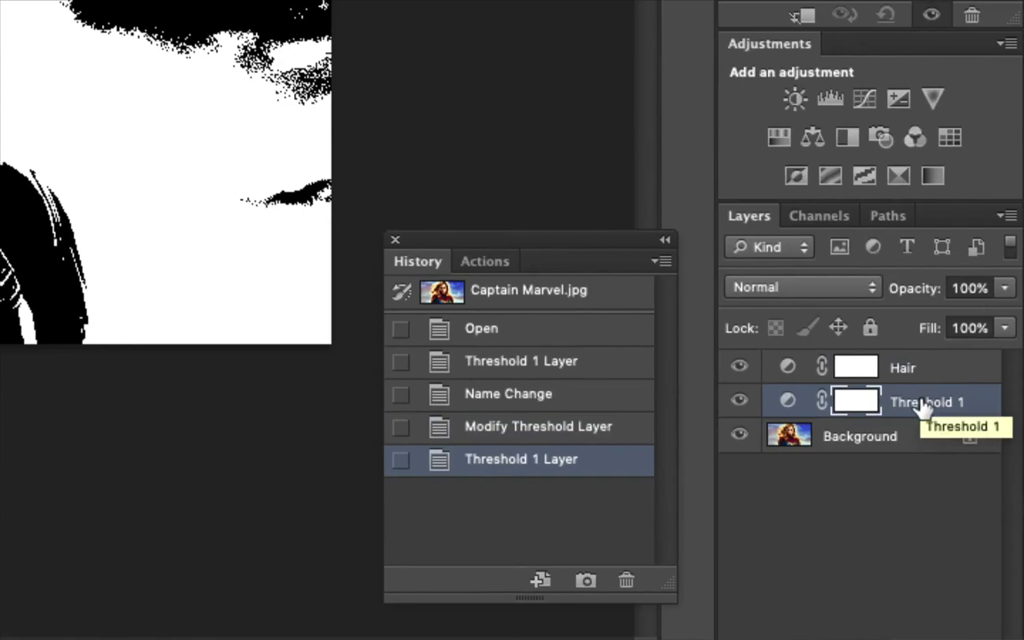
{"action": "double_click", "coordinate": [924, 403]}
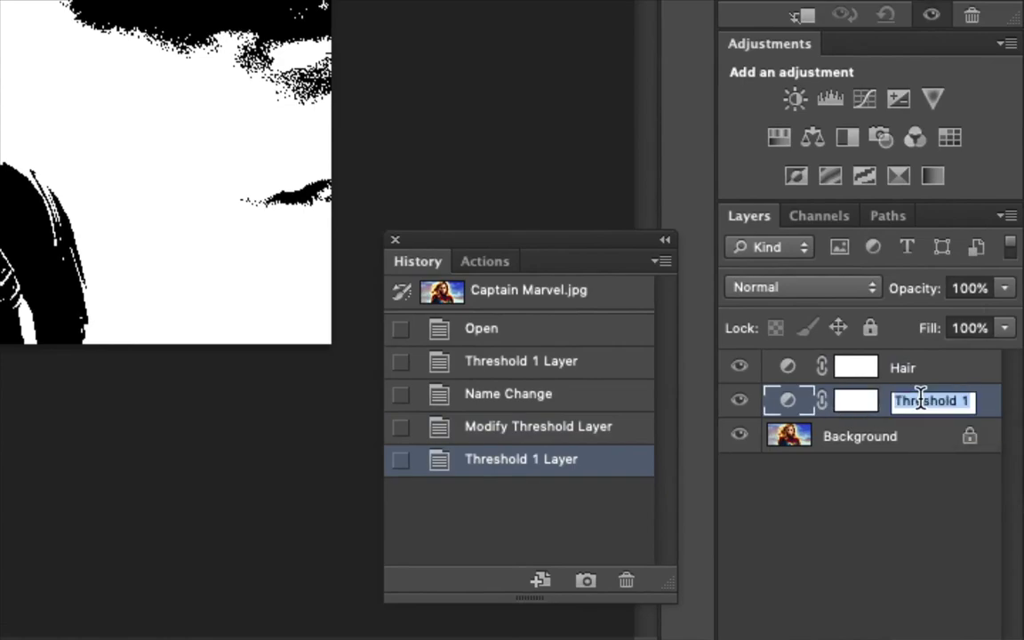
{"action": "type", "text": "Face"}
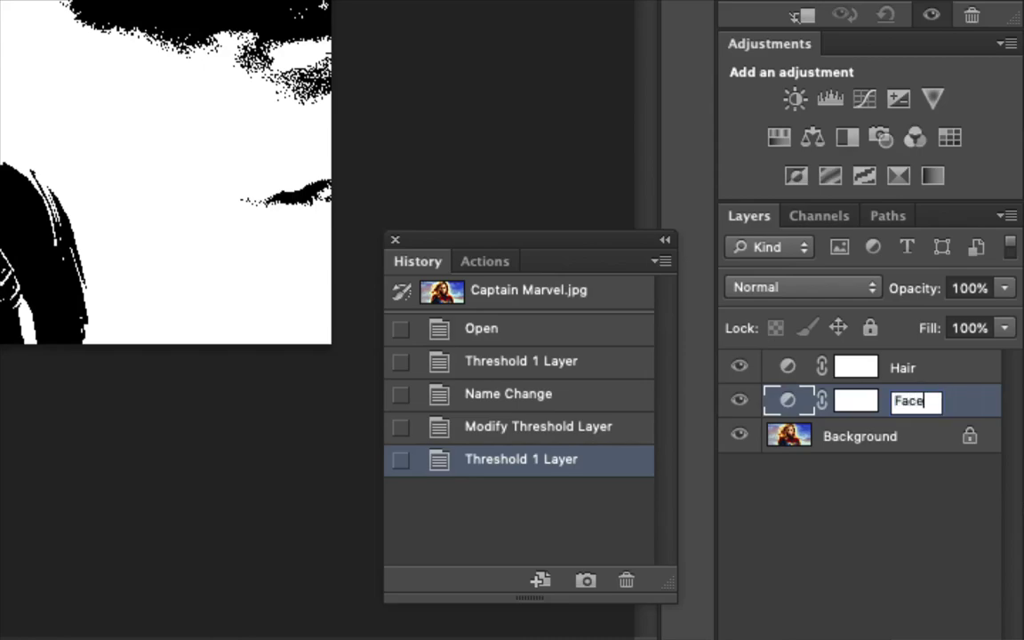
{"action": "key", "text": "Return"}
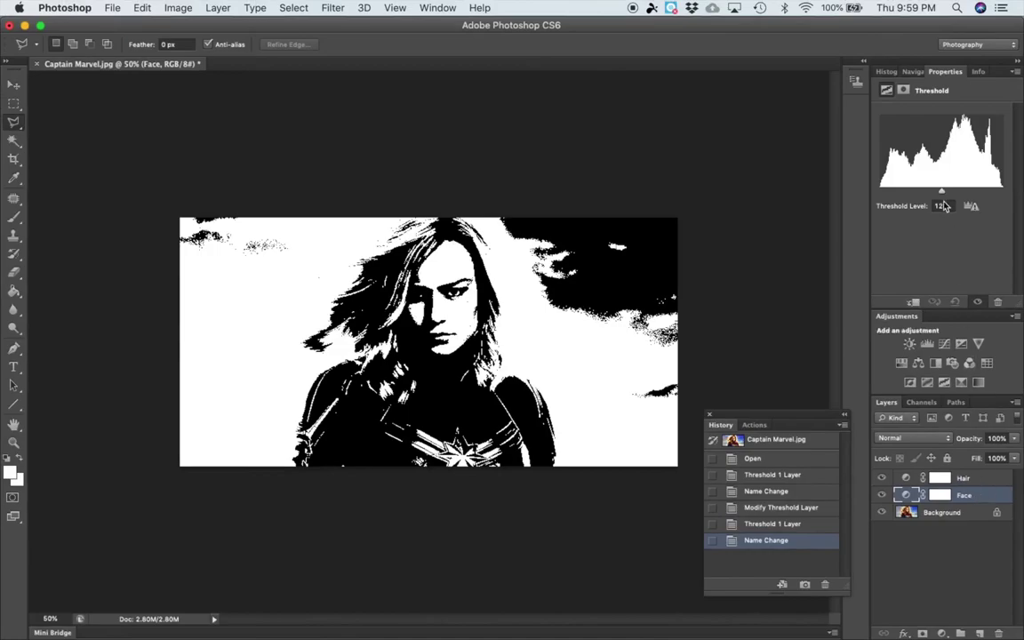
{"action": "mouse_move", "coordinate": [943, 195]}
{"action": "left_mouse_down"}
{"action": "mouse_move", "coordinate": [920, 197]}
{"action": "mouse_move", "coordinate": [955, 196]}
{"action": "mouse_move", "coordinate": [908, 195]}
{"action": "mouse_move", "coordinate": [926, 195]}
{"action": "left_mouse_up"}
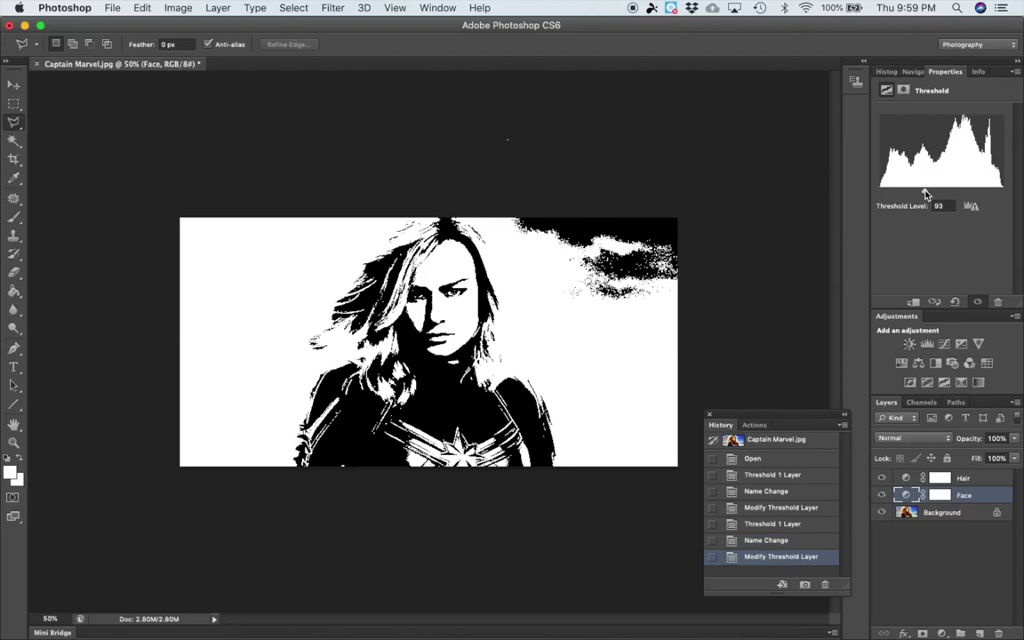
Step: Toggle the Face layer's visibility repeatedly to compare the Hair and Face threshold results, leaving the layer visible
{"action": "left_click", "coordinate": [881, 495]}
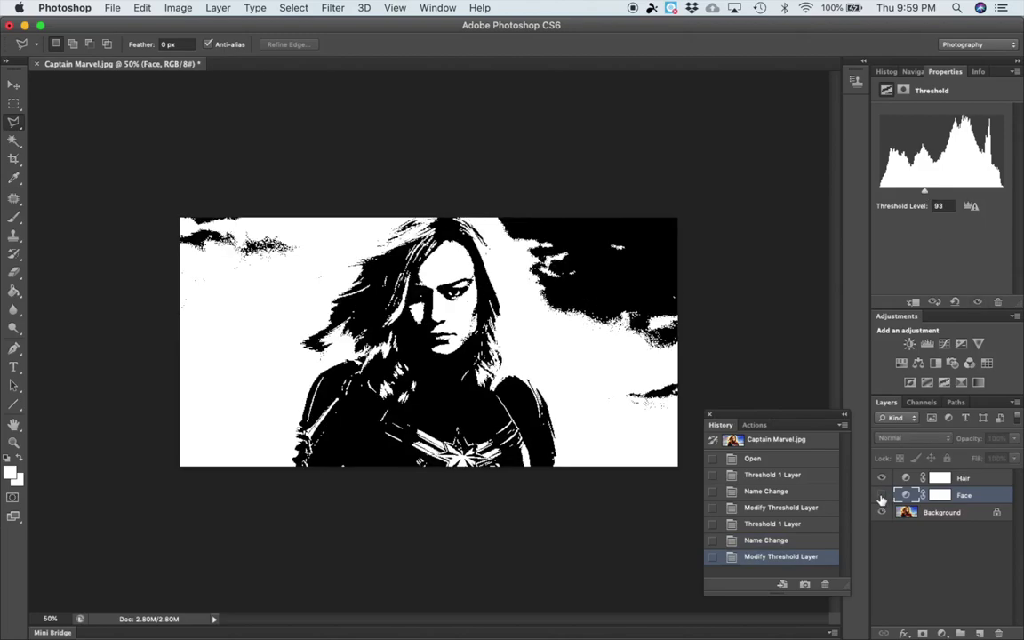
{"action": "left_click", "coordinate": [881, 495]}
{"action": "left_click", "coordinate": [881, 496]}
{"action": "left_click", "coordinate": [881, 496]}
{"action": "left_click", "coordinate": [881, 496]}
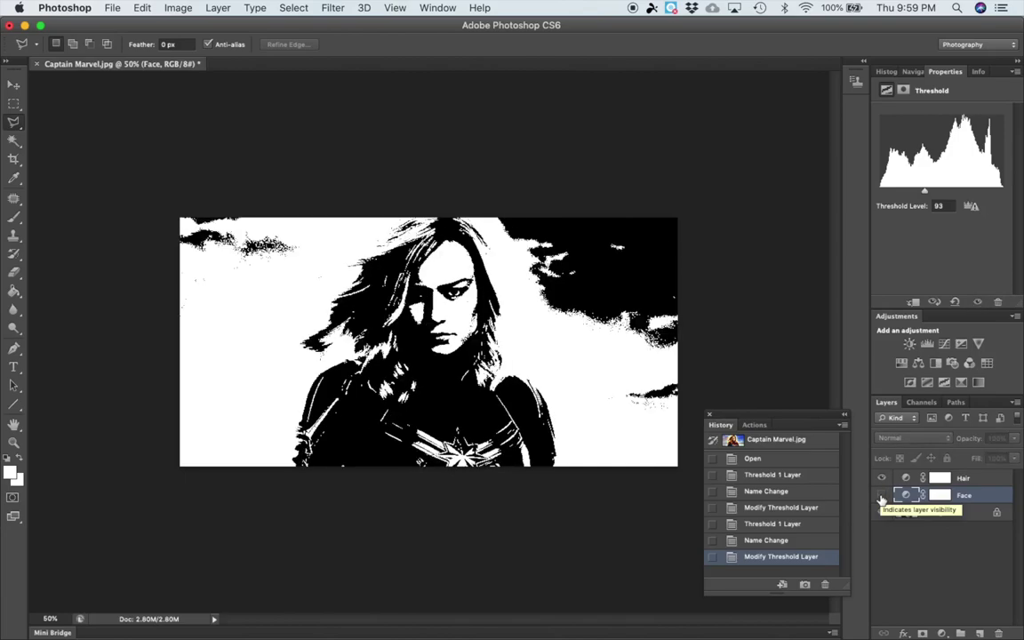
{"action": "left_click", "coordinate": [881, 496]}
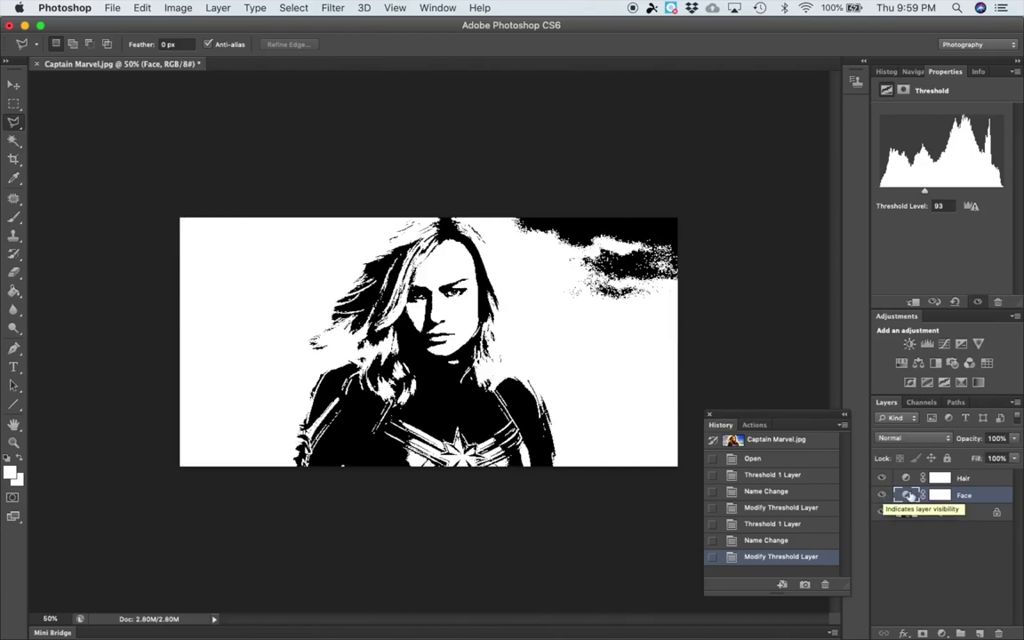
{"action": "left_click", "coordinate": [881, 496]}
{"action": "left_click", "coordinate": [881, 496]}
{"action": "left_click", "coordinate": [881, 496]}
{"action": "left_click", "coordinate": [881, 496]}
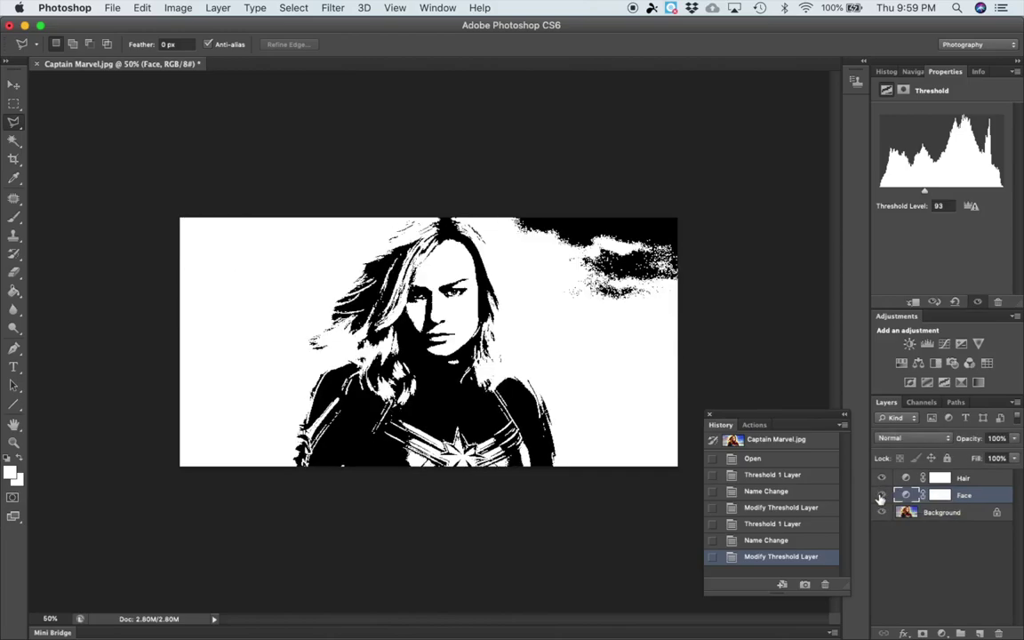
{"action": "left_click", "coordinate": [881, 496]}
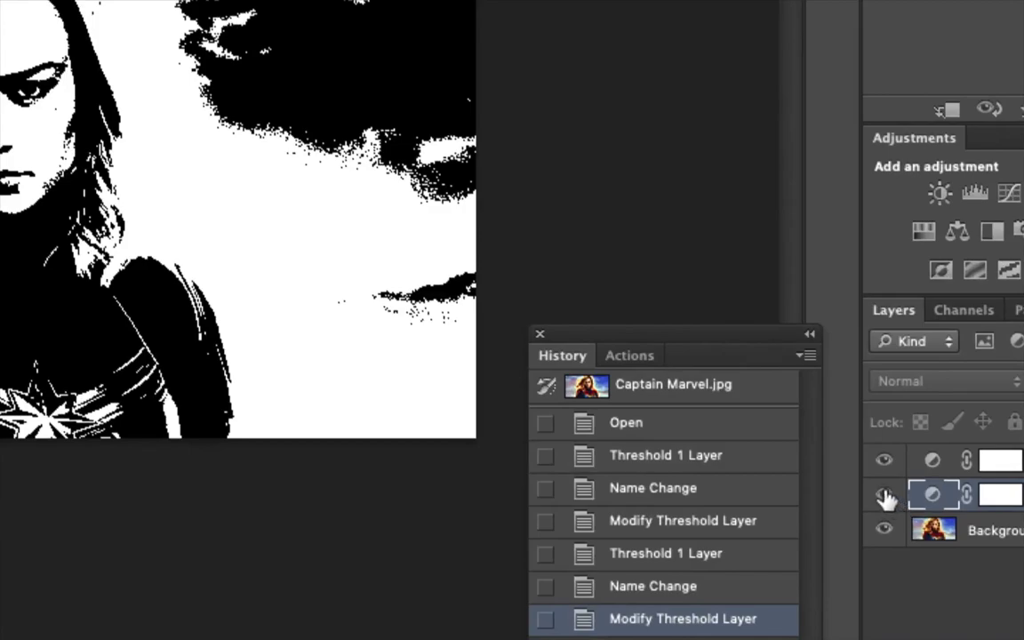
{"action": "left_click", "coordinate": [883, 496]}
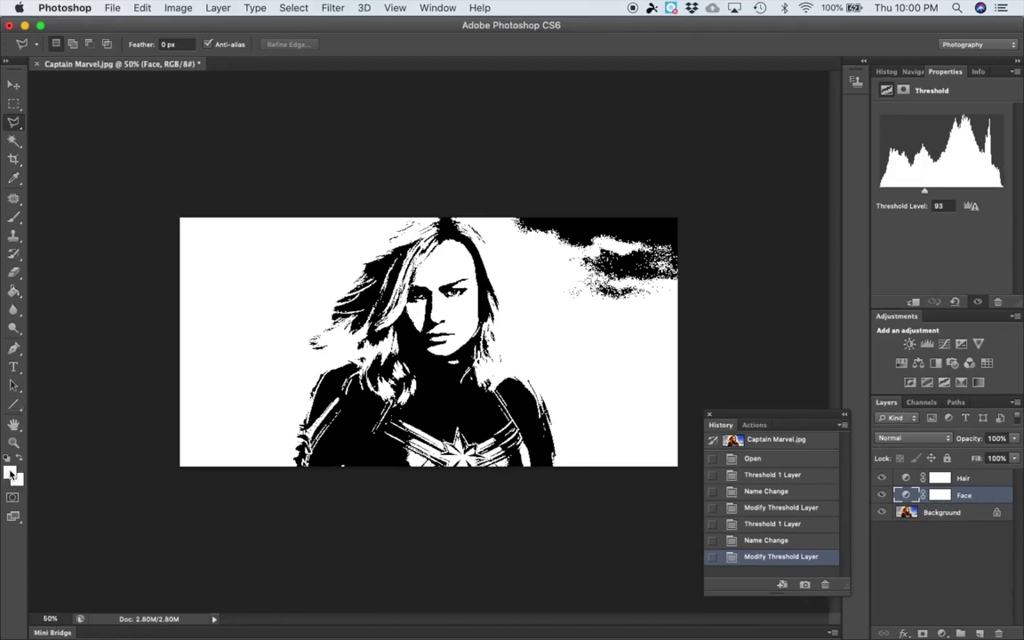
Step: Activate the Brush tool and set the foreground color to black (000000)
{"action": "left_click", "coordinate": [12, 219]}
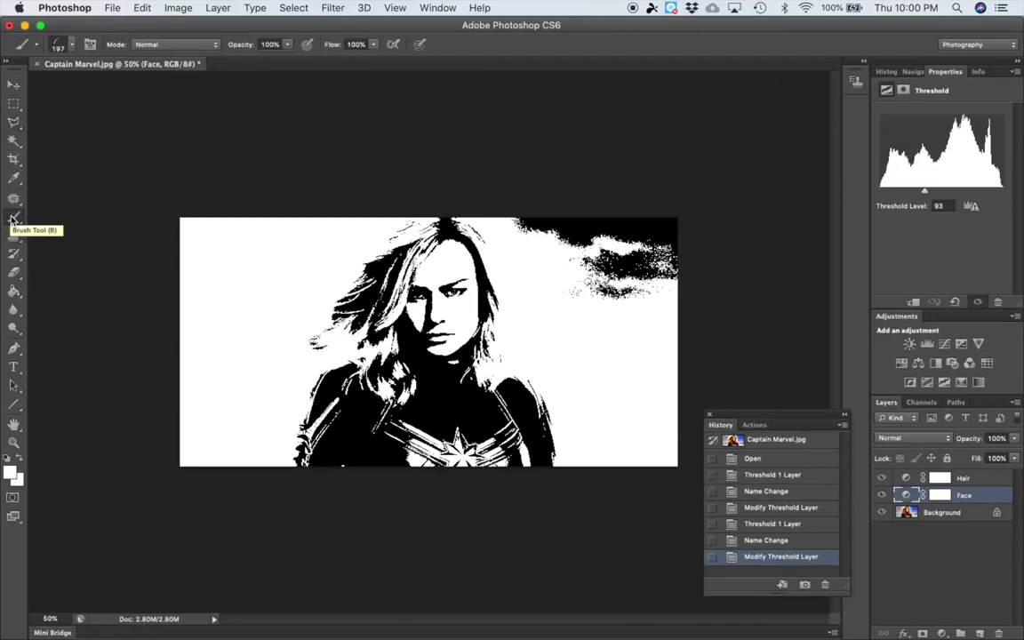
{"action": "left_click", "coordinate": [8, 470]}
{"action": "left_click_drag", "start_coordinate": [129, 234], "coordinate": [225, 320]}
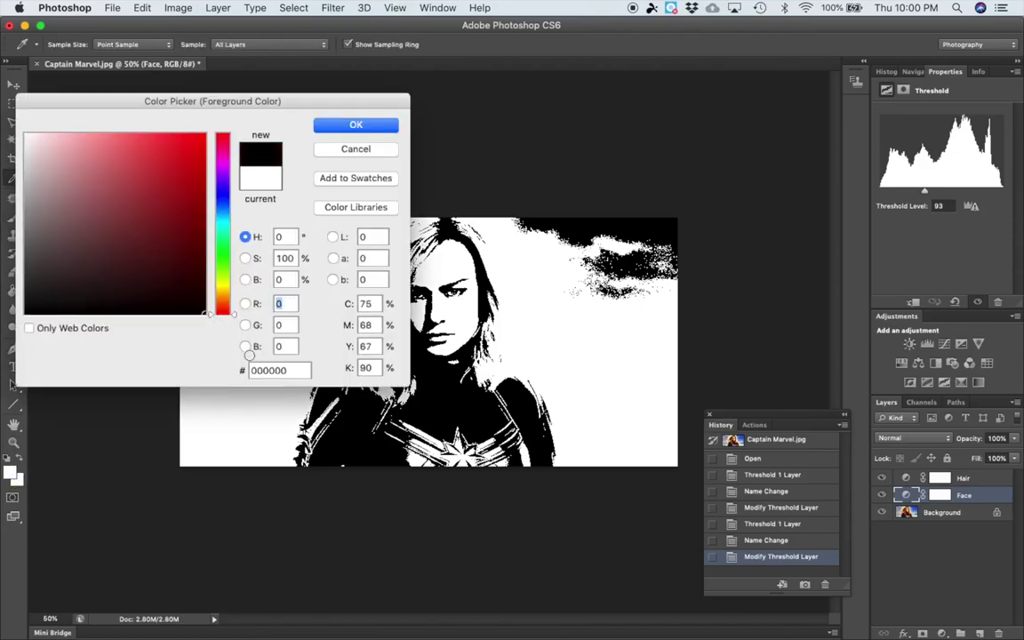
{"action": "left_click", "coordinate": [376, 127]}
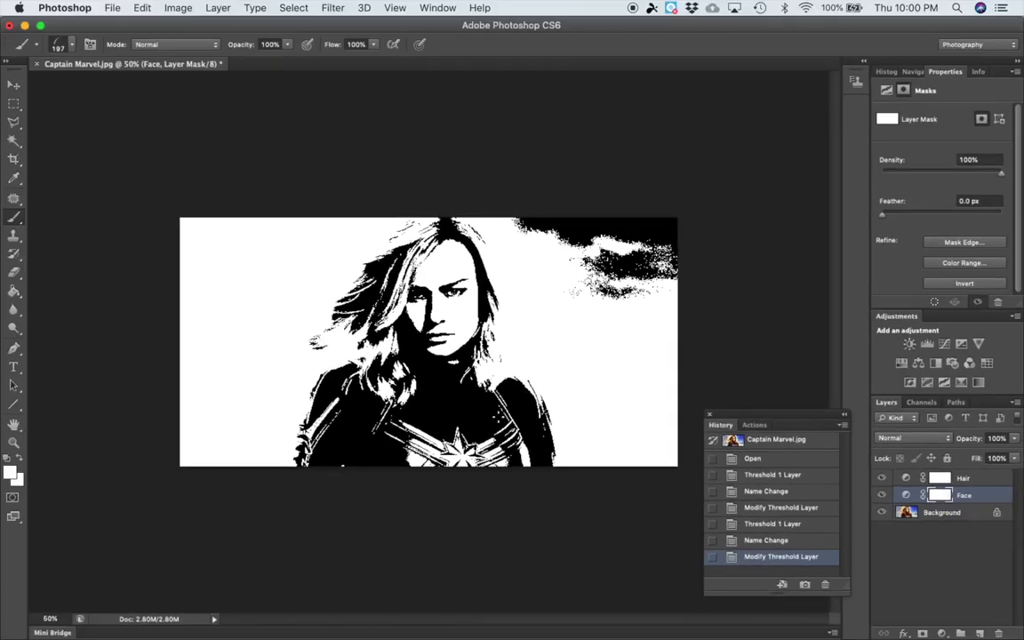
Step: Choose a hard round brush preset with 100% hardness and set its size to 63 px
{"action": "left_click", "coordinate": [73, 47]}
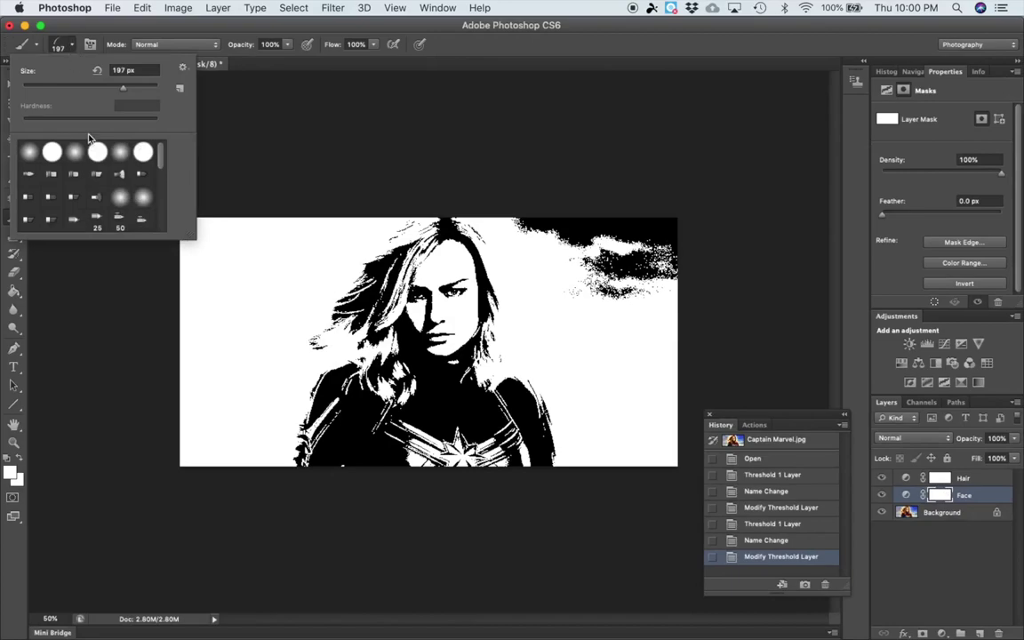
{"action": "left_click", "coordinate": [96, 155]}
{"action": "left_click_drag", "start_coordinate": [124, 90], "coordinate": [86, 95]}
{"action": "left_click", "coordinate": [138, 157]}
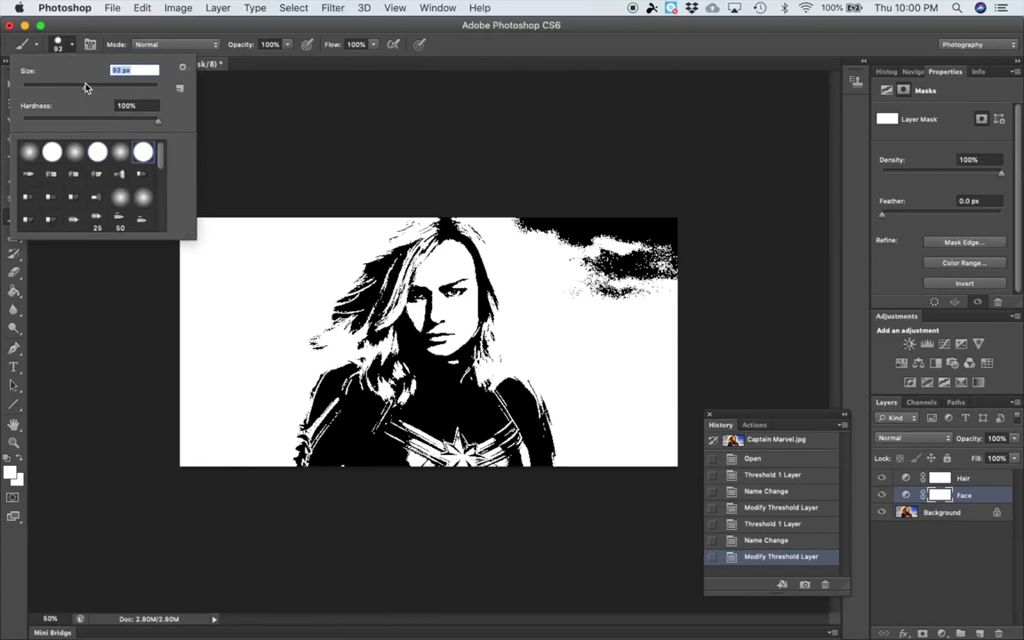
{"action": "left_click_drag", "start_coordinate": [67, 85], "coordinate": [71, 86]}
{"action": "key", "text": "Return"}
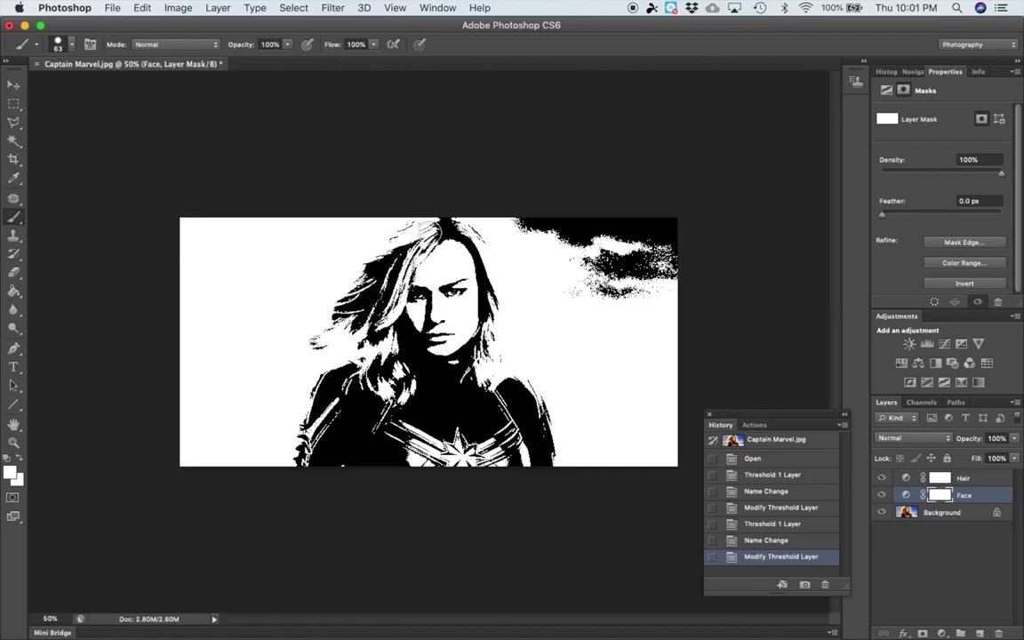
Step: Try to paint over the hair on the Face layer's mask, toggling the layer's visibility to compare
{"action": "left_click_drag", "start_coordinate": [409, 203], "coordinate": [455, 226]}
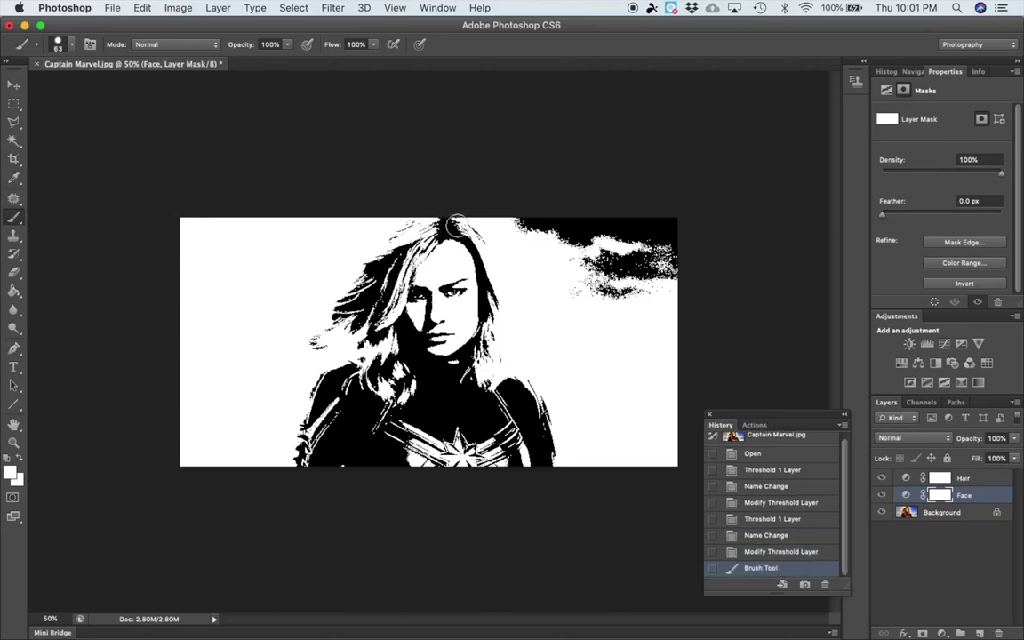
{"action": "left_click", "coordinate": [882, 496]}
{"action": "left_click", "coordinate": [882, 496]}
{"action": "left_click", "coordinate": [882, 496]}
{"action": "left_click", "coordinate": [882, 496]}
{"action": "left_click_drag", "start_coordinate": [333, 290], "coordinate": [340, 280]}
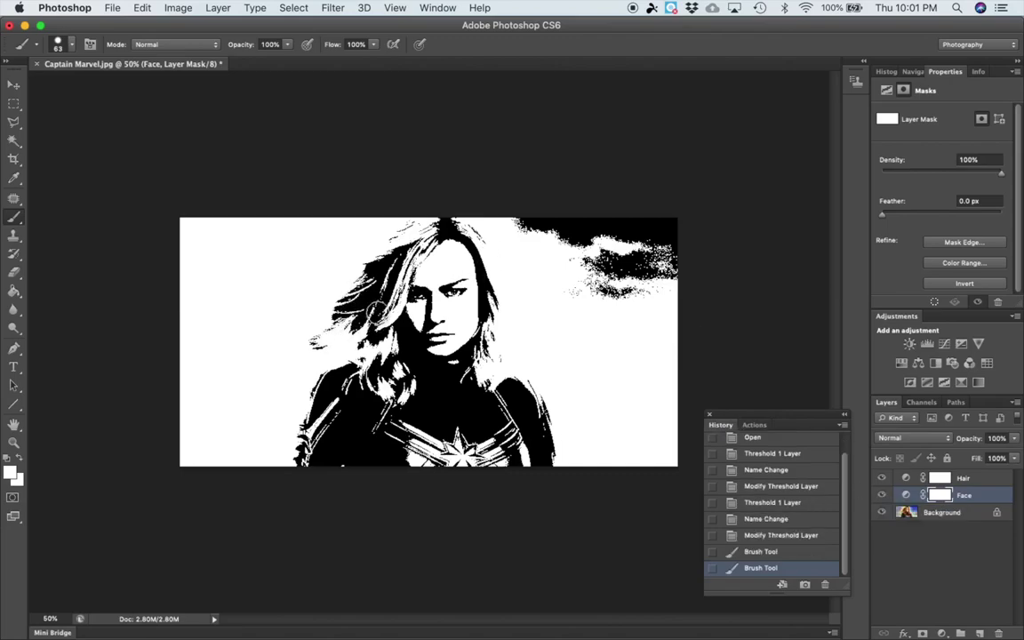
Step: Set the foreground color to black (000000) and paint over the windblown hair on the Face layer's mask
{"action": "left_click", "coordinate": [11, 474]}
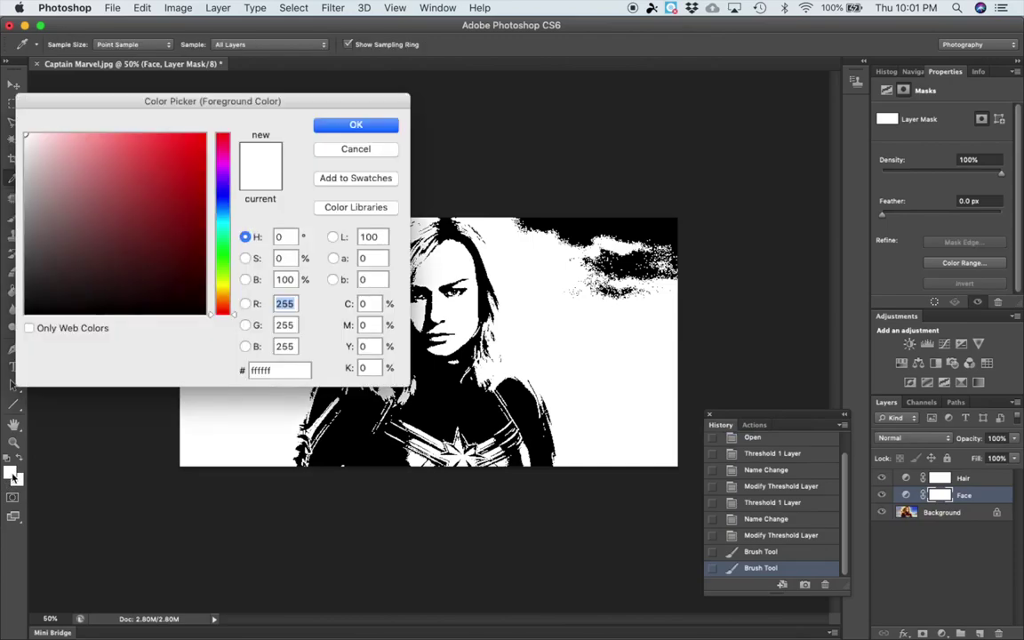
{"action": "left_click_drag", "start_coordinate": [121, 249], "coordinate": [246, 352]}
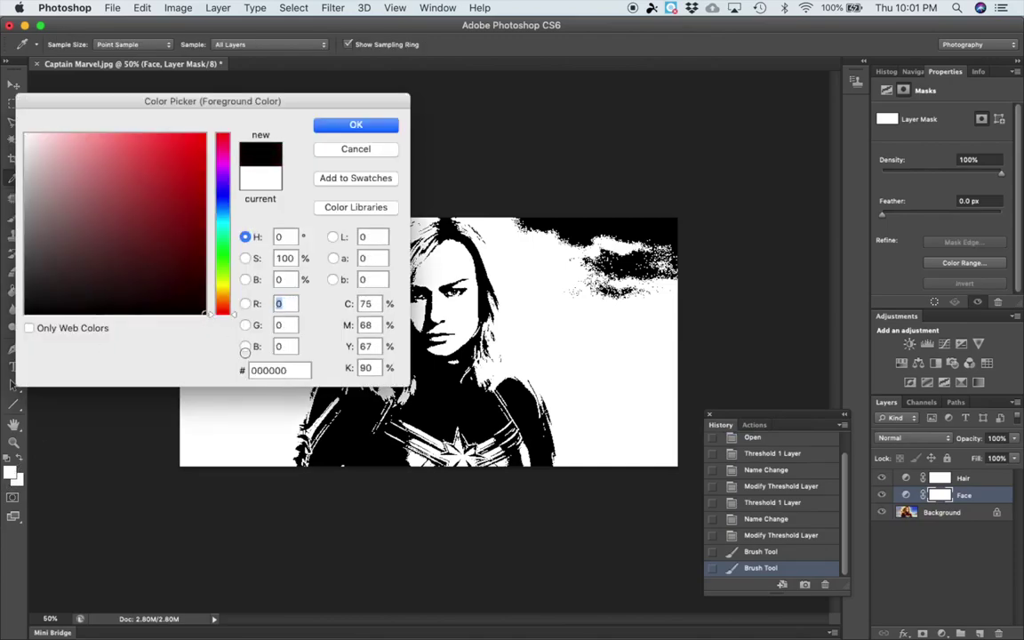
{"action": "left_click", "coordinate": [360, 128]}
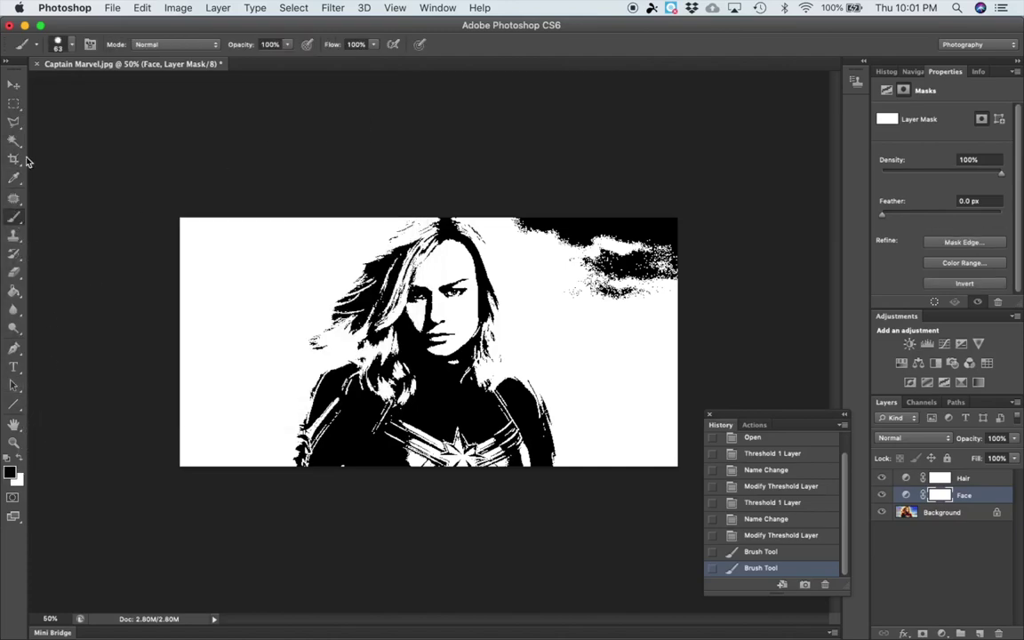
{"action": "mouse_move", "coordinate": [368, 228]}
{"action": "left_mouse_down"}
{"action": "mouse_move", "coordinate": [348, 250]}
{"action": "mouse_move", "coordinate": [341, 289]}
{"action": "mouse_move", "coordinate": [391, 298]}
{"action": "mouse_move", "coordinate": [355, 242]}
{"action": "mouse_move", "coordinate": [394, 206]}
{"action": "mouse_move", "coordinate": [386, 214]}
{"action": "mouse_move", "coordinate": [380, 205]}
{"action": "mouse_move", "coordinate": [355, 230]}
{"action": "mouse_move", "coordinate": [361, 300]}
{"action": "mouse_move", "coordinate": [322, 277]}
{"action": "mouse_move", "coordinate": [302, 302]}
{"action": "left_mouse_up"}
{"action": "left_click_drag", "start_coordinate": [303, 302], "coordinate": [299, 304]}
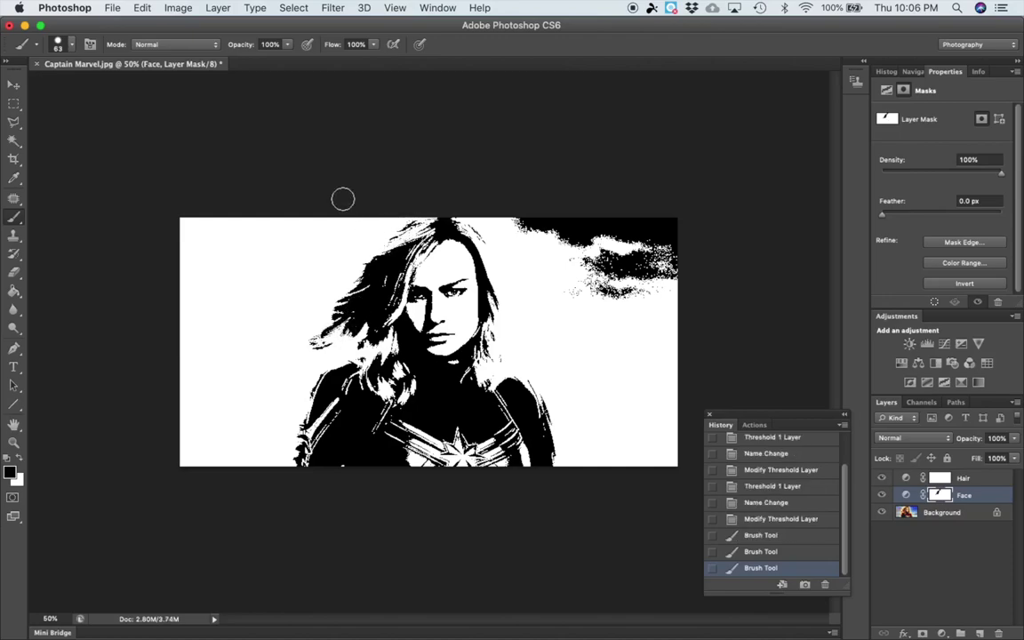
Step: Reduce the brush size to 28 px and paint the remaining hair on both sides of the face black on the Face mask, checking the original photo
{"action": "left_click", "coordinate": [72, 45]}
{"action": "left_click_drag", "start_coordinate": [63, 87], "coordinate": [40, 95]}
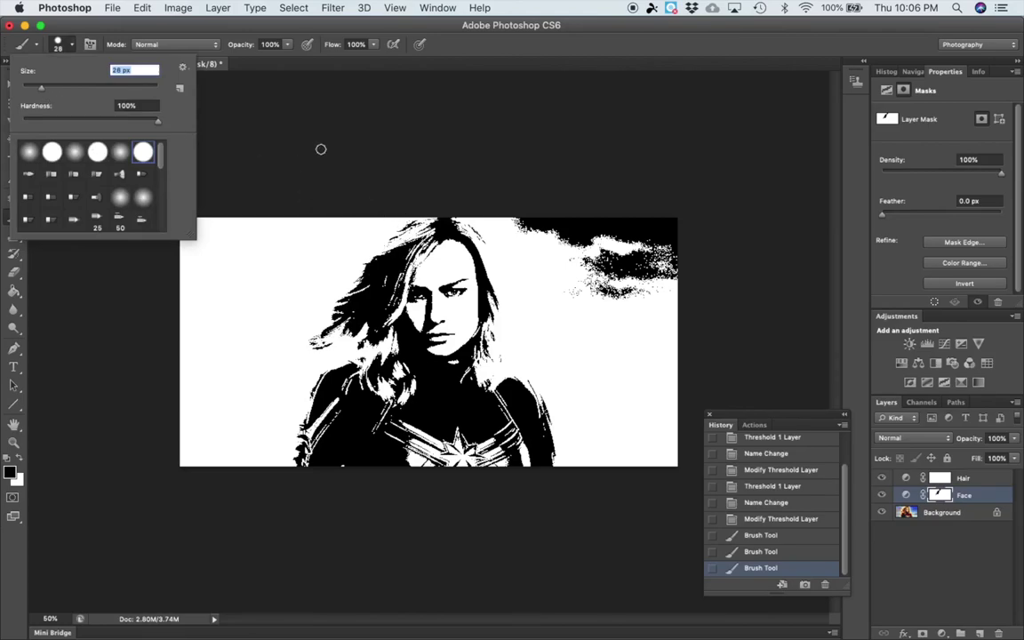
{"action": "left_click", "coordinate": [378, 194]}
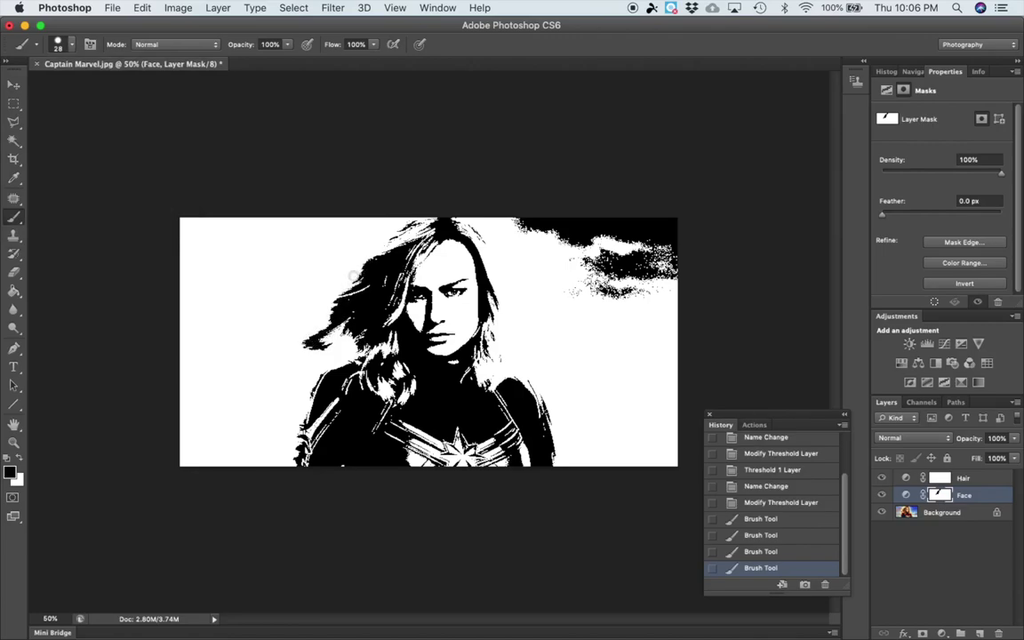
{"action": "left_click", "coordinate": [379, 202]}
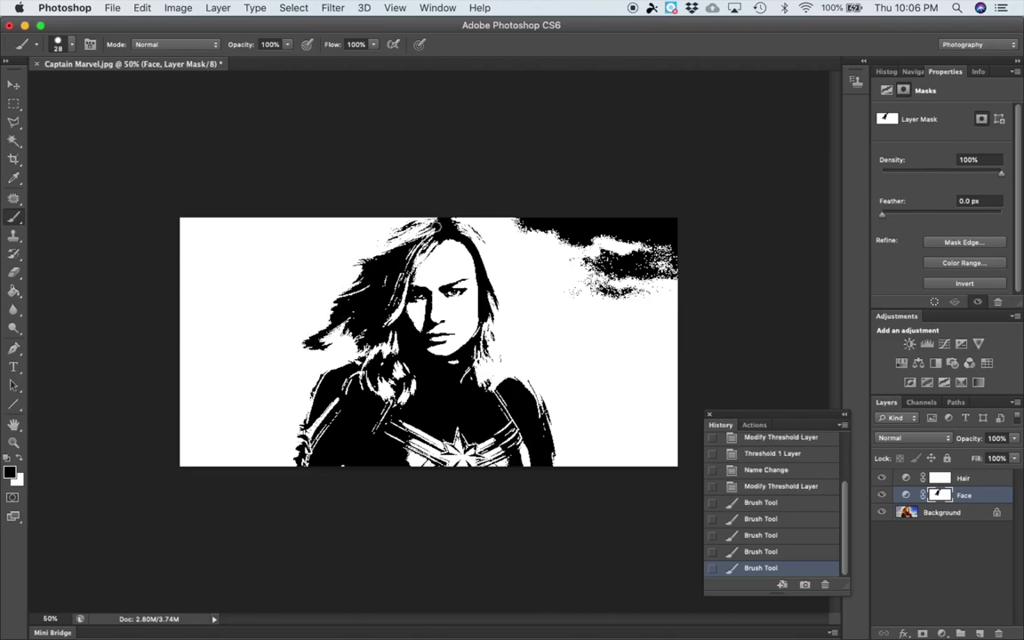
{"action": "left_click", "coordinate": [881, 514], "text": "alt"}
{"action": "left_click", "coordinate": [881, 514], "text": "alt"}
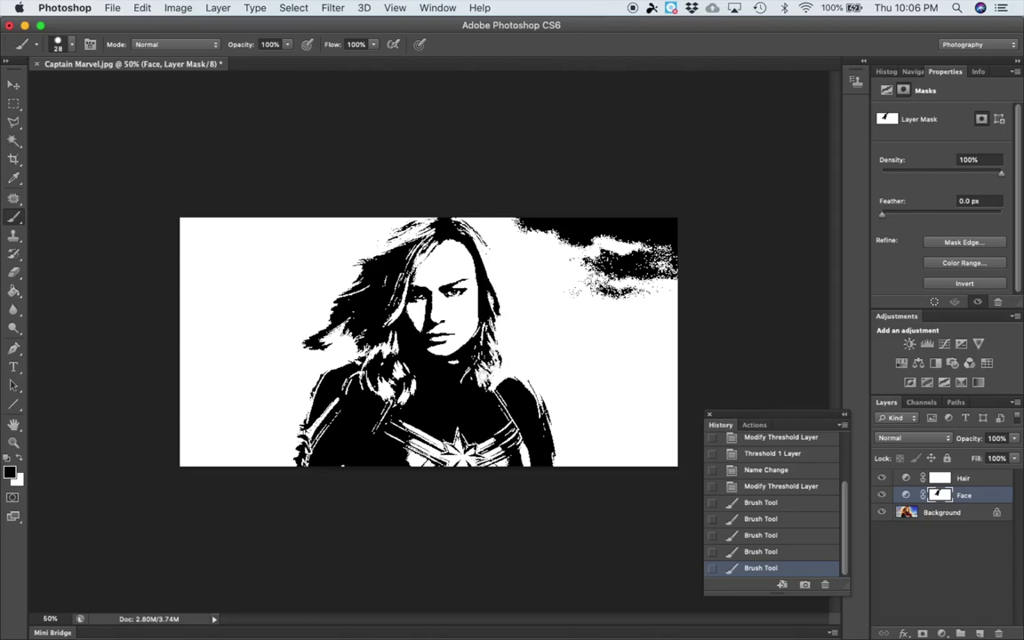
{"action": "mouse_move", "coordinate": [434, 336]}
{"action": "left_mouse_down"}
{"action": "mouse_move", "coordinate": [435, 347]}
{"action": "mouse_move", "coordinate": [450, 337]}
{"action": "left_mouse_up"}
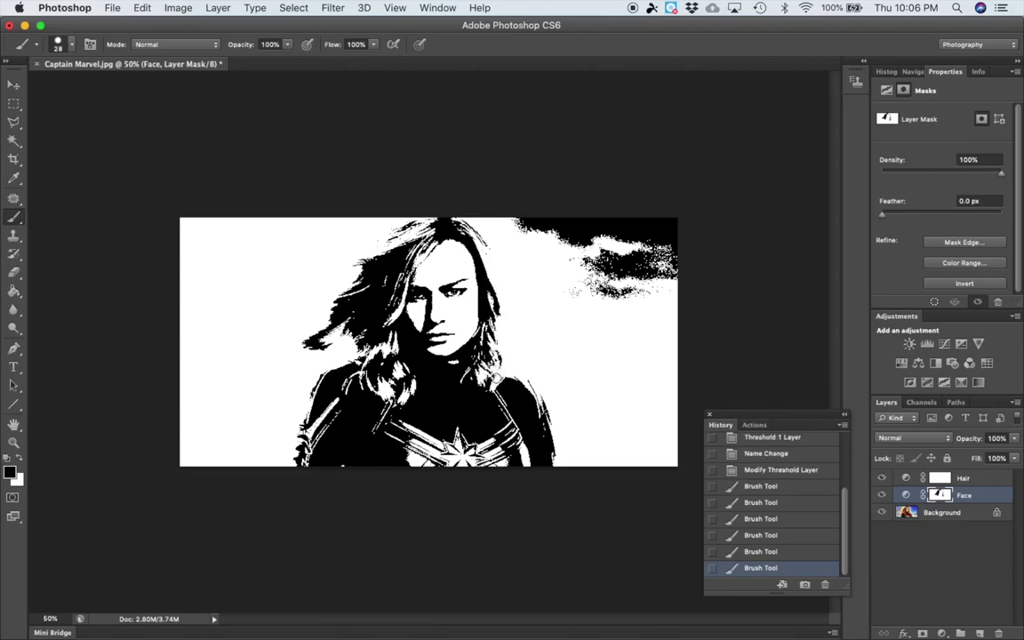
{"action": "mouse_move", "coordinate": [356, 343]}
{"action": "left_mouse_down"}
{"action": "mouse_move", "coordinate": [347, 351]}
{"action": "mouse_move", "coordinate": [354, 345]}
{"action": "left_mouse_up"}
{"action": "left_click_drag", "start_coordinate": [378, 209], "coordinate": [356, 232]}
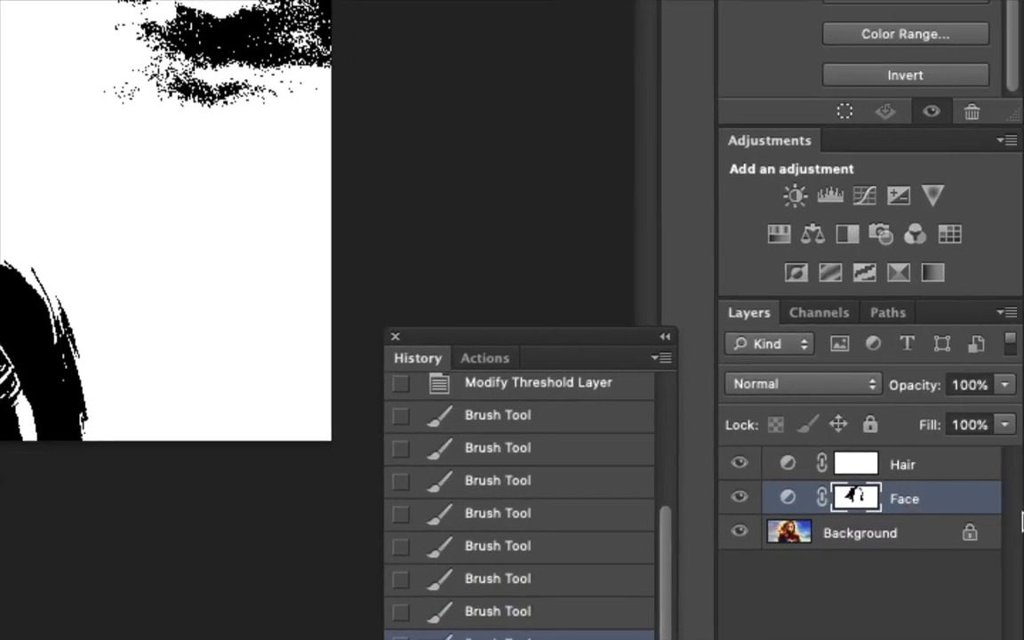
Step: Add a third Threshold adjustment layer directly above the Background and name it Body
{"action": "left_click", "coordinate": [921, 546]}
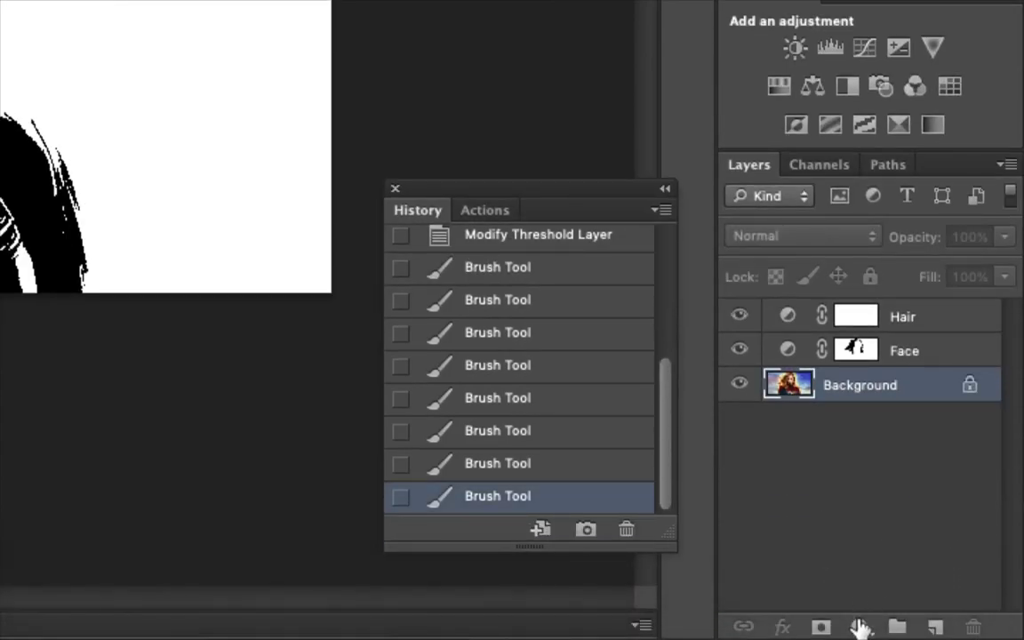
{"action": "left_click", "coordinate": [859, 627]}
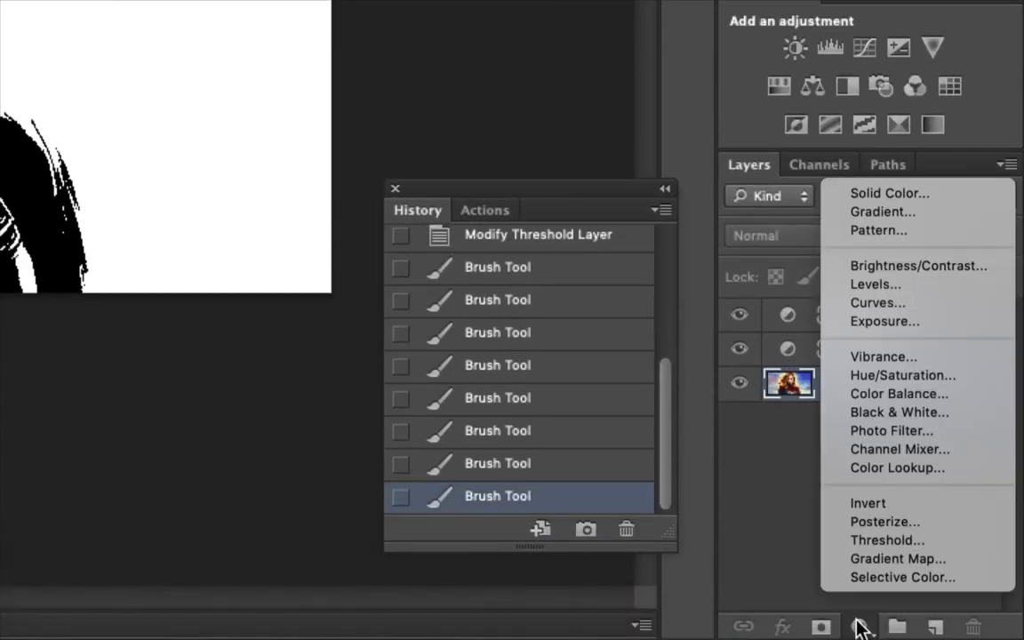
{"action": "left_click", "coordinate": [871, 544]}
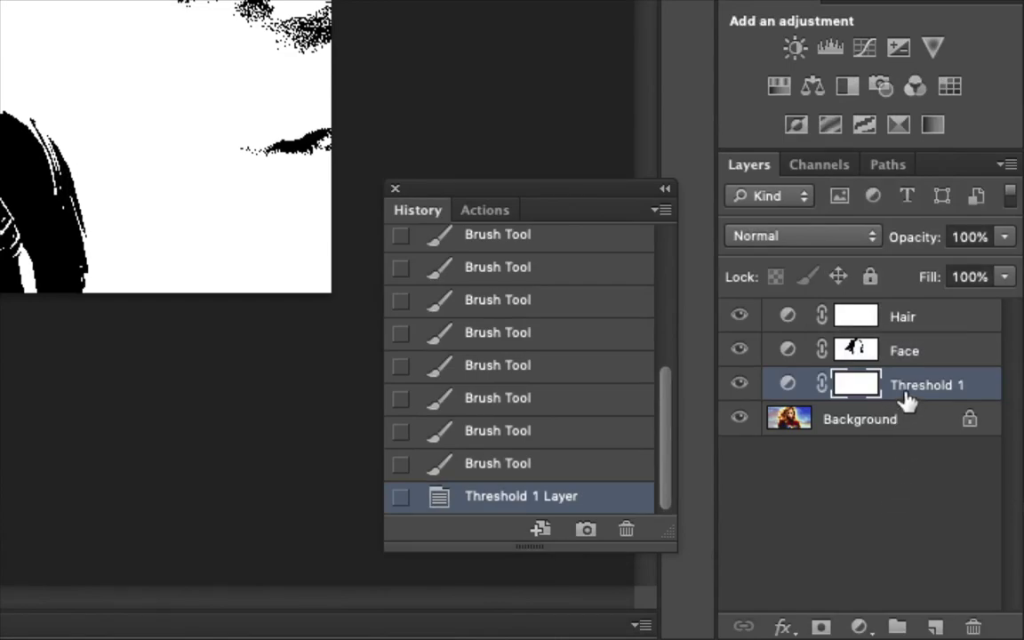
{"action": "double_click", "coordinate": [907, 384]}
{"action": "type", "text": "Body"}
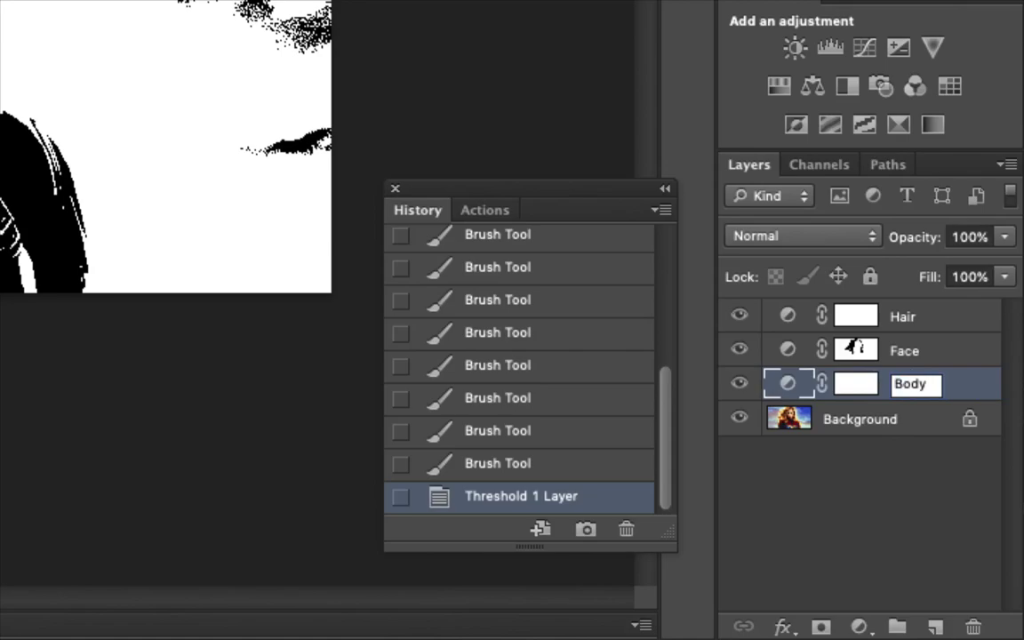
{"action": "key", "text": "Return"}
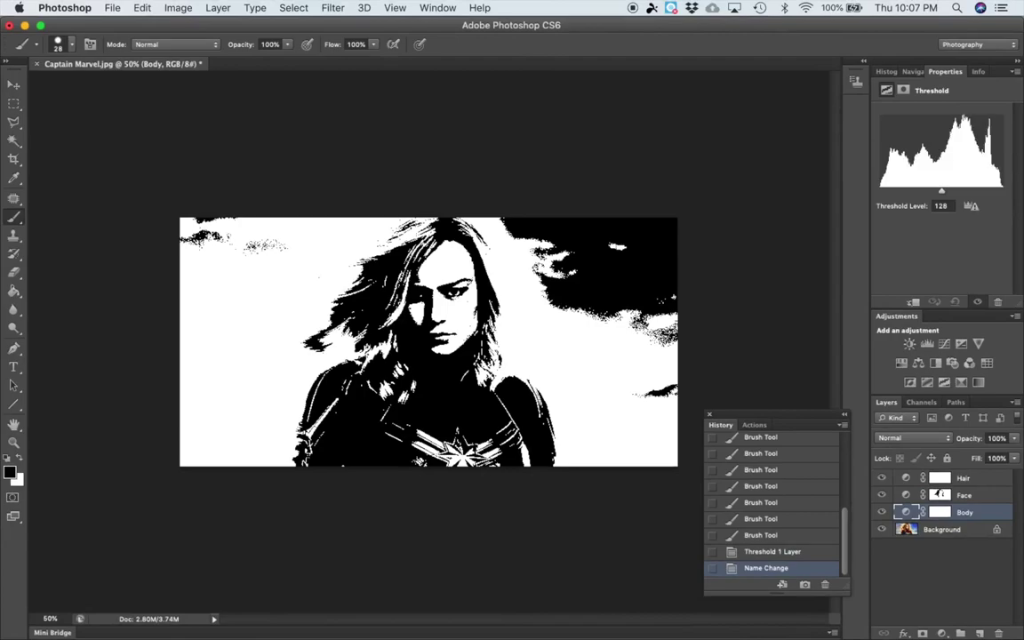
Step: Set the Body layer's threshold level to 49
{"action": "left_click_drag", "start_coordinate": [941, 191], "coordinate": [888, 191]}
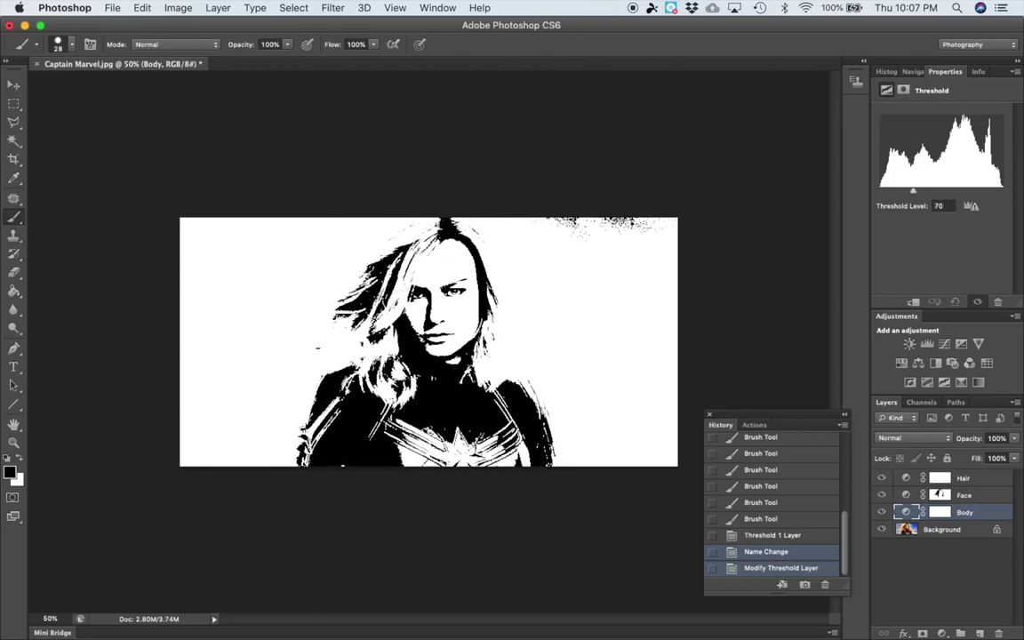
{"action": "mouse_move", "coordinate": [908, 191]}
{"action": "left_mouse_down"}
{"action": "mouse_move", "coordinate": [900, 191]}
{"action": "mouse_move", "coordinate": [978, 191]}
{"action": "mouse_move", "coordinate": [903, 191]}
{"action": "left_mouse_up"}
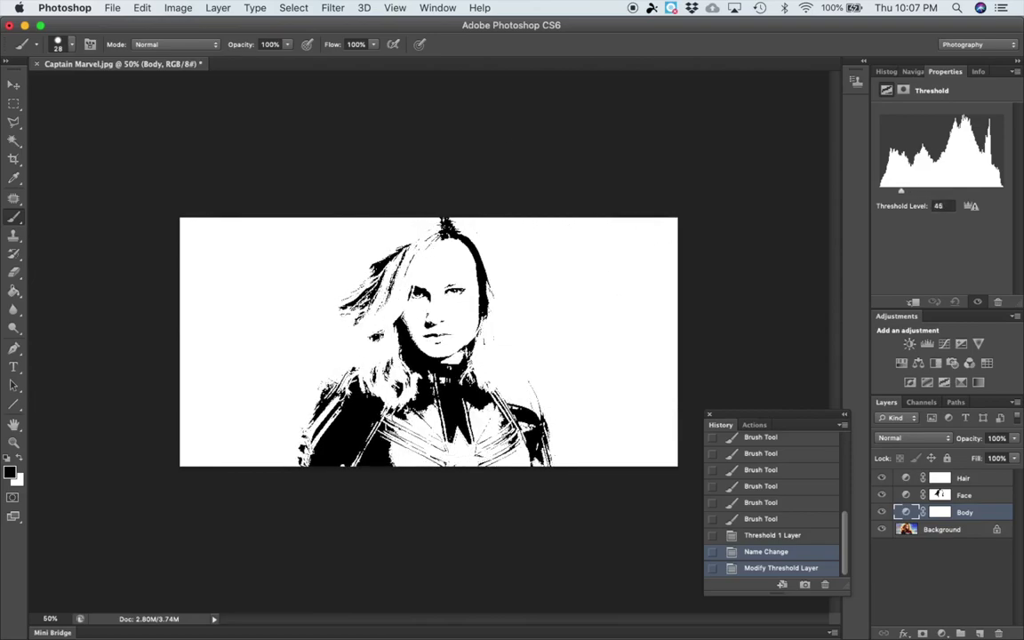
{"action": "mouse_move", "coordinate": [899, 191]}
{"action": "left_mouse_down"}
{"action": "mouse_move", "coordinate": [934, 190]}
{"action": "mouse_move", "coordinate": [904, 190]}
{"action": "left_mouse_up"}
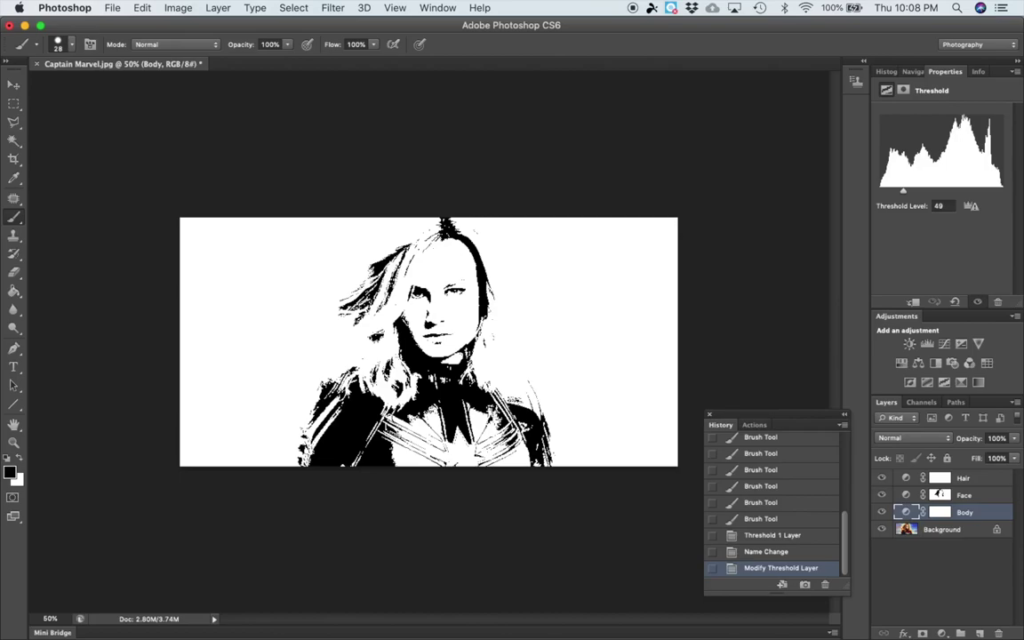
Step: Paint black on the Body layer's mask over the face and the shorter hair beside it
{"action": "left_click", "coordinate": [940, 512]}
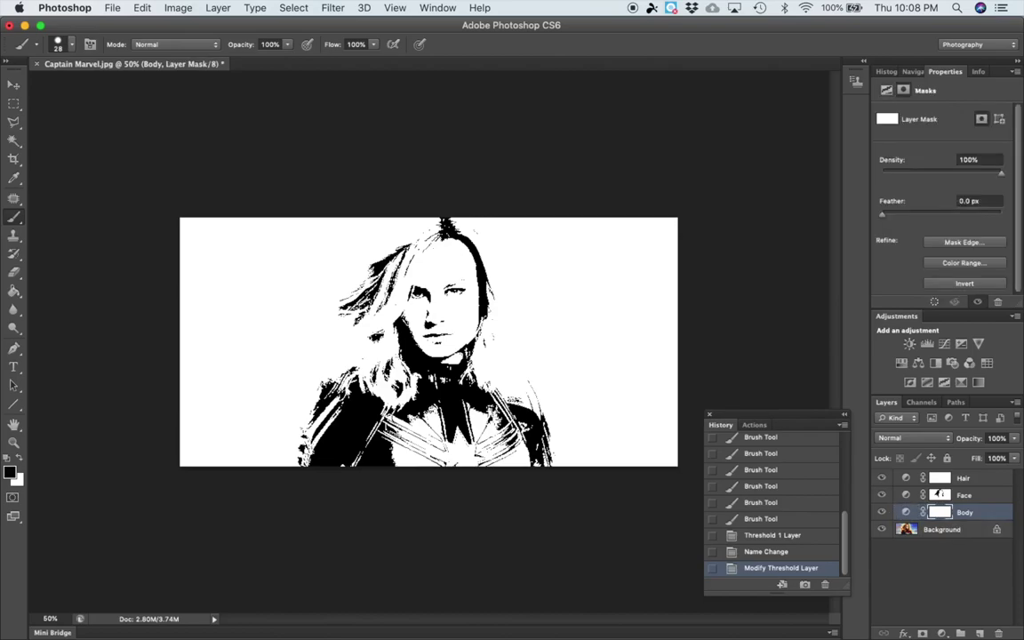
{"action": "mouse_move", "coordinate": [418, 338]}
{"action": "left_mouse_down"}
{"action": "mouse_move", "coordinate": [402, 285]}
{"action": "mouse_move", "coordinate": [398, 322]}
{"action": "mouse_move", "coordinate": [418, 258]}
{"action": "mouse_move", "coordinate": [405, 260]}
{"action": "left_mouse_up"}
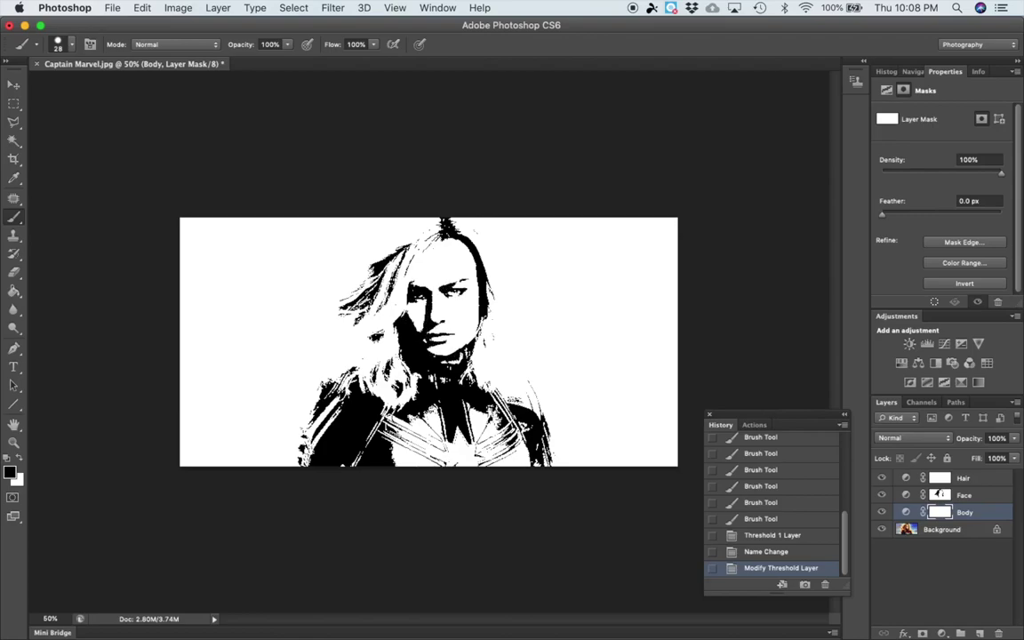
{"action": "mouse_move", "coordinate": [425, 302]}
{"action": "left_mouse_down"}
{"action": "mouse_move", "coordinate": [418, 324]}
{"action": "mouse_move", "coordinate": [432, 291]}
{"action": "mouse_move", "coordinate": [425, 336]}
{"action": "mouse_move", "coordinate": [439, 325]}
{"action": "mouse_move", "coordinate": [441, 262]}
{"action": "left_mouse_up"}
{"action": "mouse_move", "coordinate": [435, 352]}
{"action": "left_mouse_down"}
{"action": "mouse_move", "coordinate": [456, 347]}
{"action": "mouse_move", "coordinate": [446, 267]}
{"action": "left_mouse_up"}
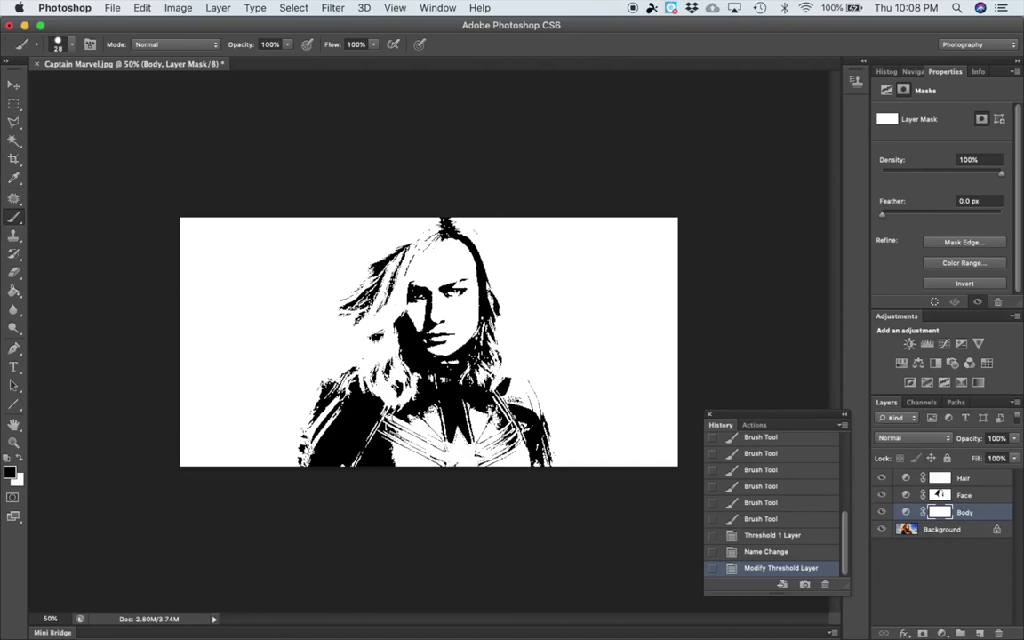
Step: Mask out the hair on the crown and the windblown side in the Body layer's mask, using the original photo as reference
{"action": "mouse_move", "coordinate": [440, 262]}
{"action": "left_mouse_down"}
{"action": "mouse_move", "coordinate": [427, 209]}
{"action": "mouse_move", "coordinate": [369, 220]}
{"action": "mouse_move", "coordinate": [389, 225]}
{"action": "left_mouse_up"}
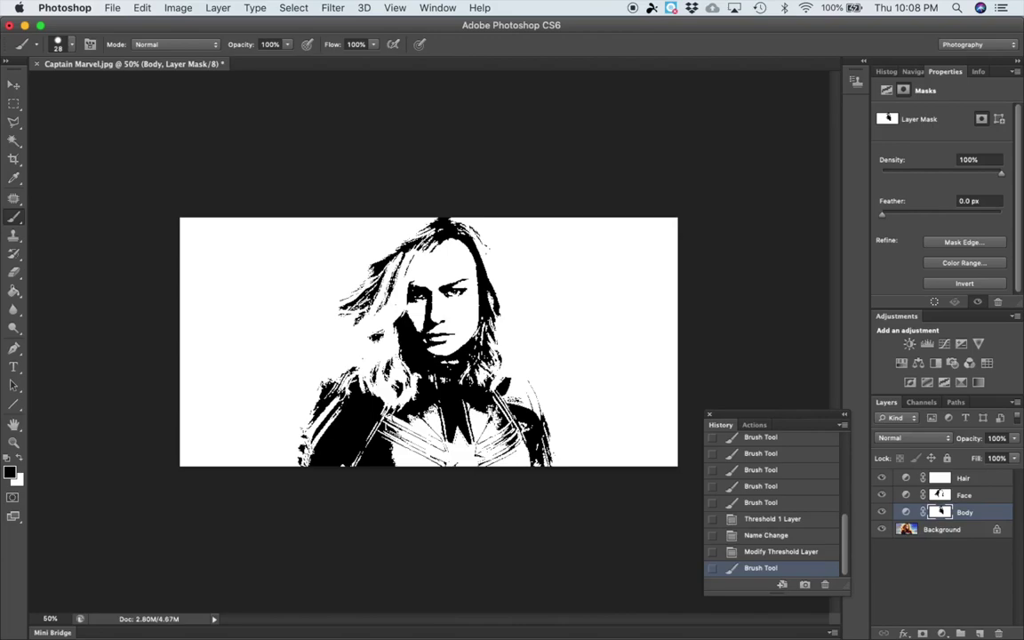
{"action": "mouse_move", "coordinate": [378, 230]}
{"action": "left_mouse_down"}
{"action": "mouse_move", "coordinate": [345, 302]}
{"action": "mouse_move", "coordinate": [343, 287]}
{"action": "mouse_move", "coordinate": [372, 357]}
{"action": "mouse_move", "coordinate": [320, 343]}
{"action": "mouse_move", "coordinate": [334, 329]}
{"action": "mouse_move", "coordinate": [344, 360]}
{"action": "mouse_move", "coordinate": [331, 298]}
{"action": "mouse_move", "coordinate": [341, 311]}
{"action": "mouse_move", "coordinate": [345, 247]}
{"action": "mouse_move", "coordinate": [368, 231]}
{"action": "mouse_move", "coordinate": [349, 280]}
{"action": "mouse_move", "coordinate": [362, 280]}
{"action": "left_mouse_up"}
{"action": "mouse_move", "coordinate": [373, 232]}
{"action": "left_mouse_down"}
{"action": "mouse_move", "coordinate": [357, 224]}
{"action": "mouse_move", "coordinate": [304, 276]}
{"action": "mouse_move", "coordinate": [342, 229]}
{"action": "mouse_move", "coordinate": [317, 281]}
{"action": "mouse_move", "coordinate": [352, 315]}
{"action": "left_mouse_up"}
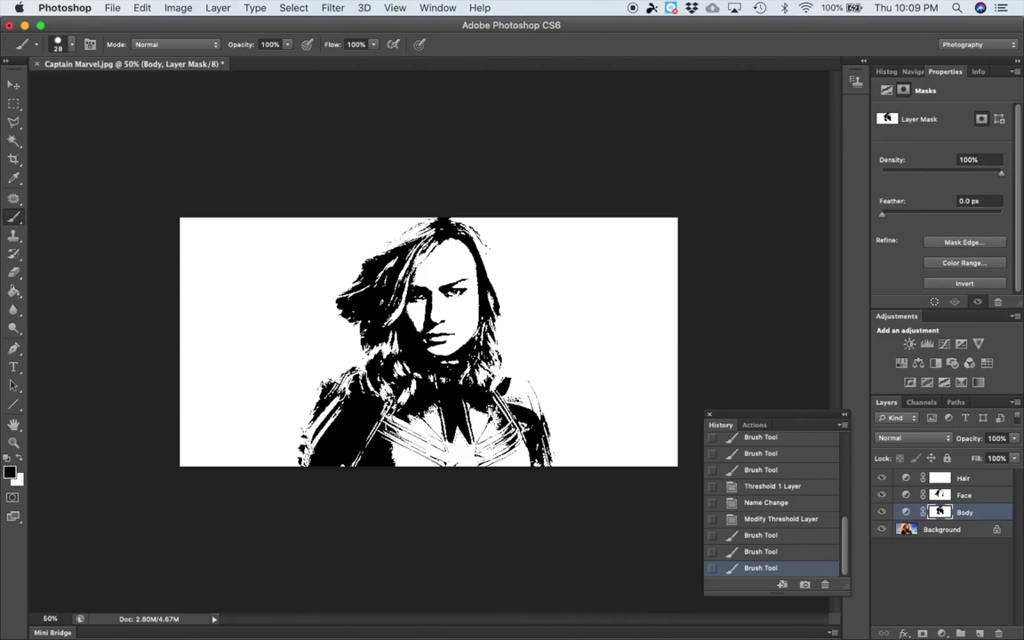
{"action": "left_click", "coordinate": [881, 529], "text": "alt"}
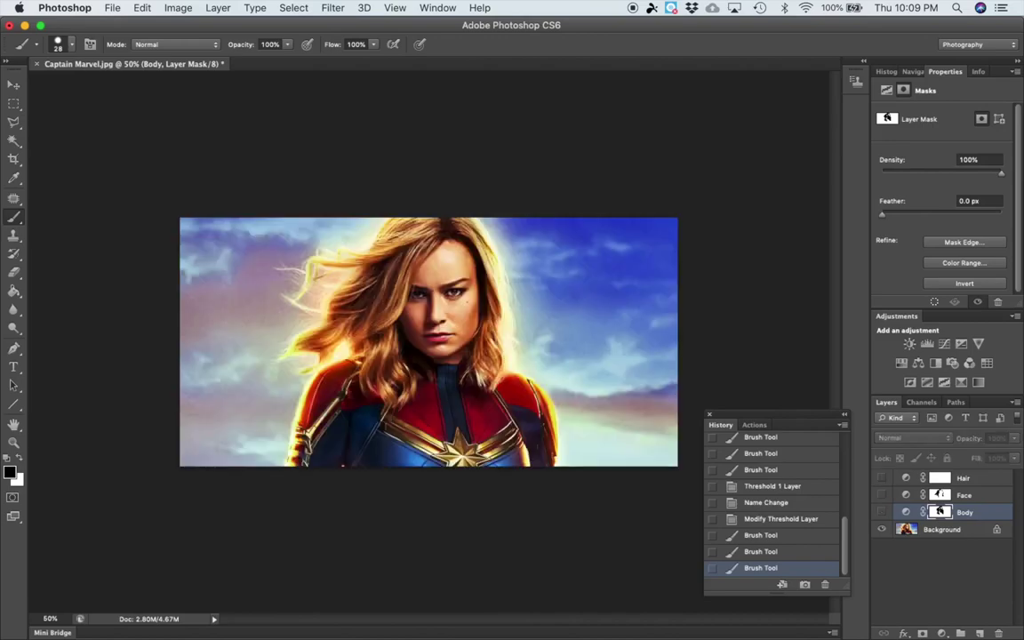
{"action": "left_click", "coordinate": [881, 529], "text": "alt"}
{"action": "mouse_move", "coordinate": [322, 297]}
{"action": "left_mouse_down"}
{"action": "mouse_move", "coordinate": [294, 311]}
{"action": "mouse_move", "coordinate": [304, 282]}
{"action": "mouse_move", "coordinate": [276, 310]}
{"action": "mouse_move", "coordinate": [322, 302]}
{"action": "mouse_move", "coordinate": [310, 333]}
{"action": "mouse_move", "coordinate": [349, 372]}
{"action": "left_mouse_up"}
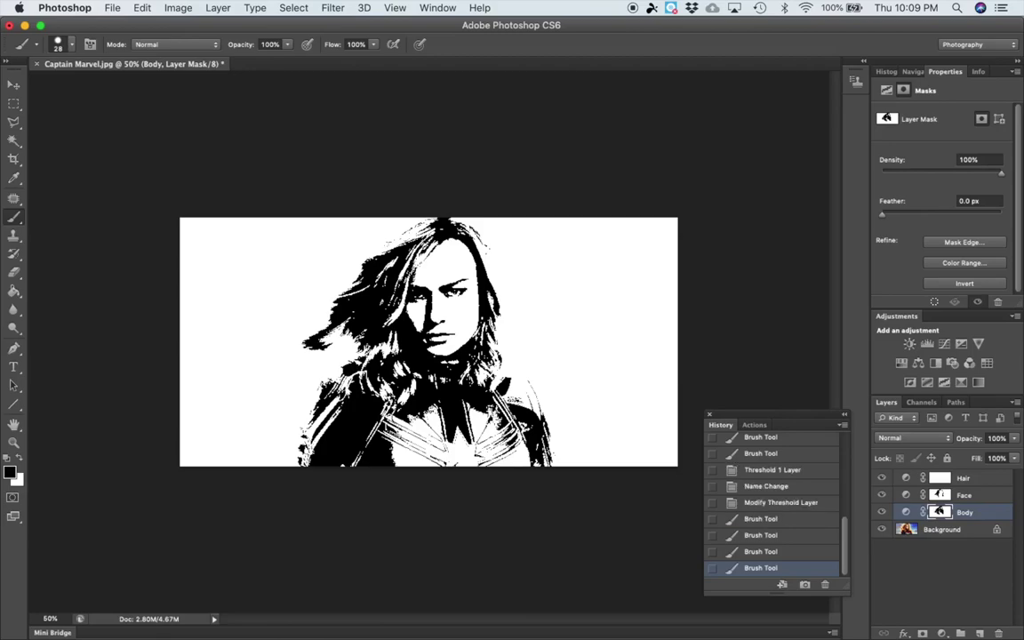
Step: Toggle the Body layer's visibility repeatedly to compare the suit and hair detail, leaving the layer visible
{"action": "left_click", "coordinate": [882, 512]}
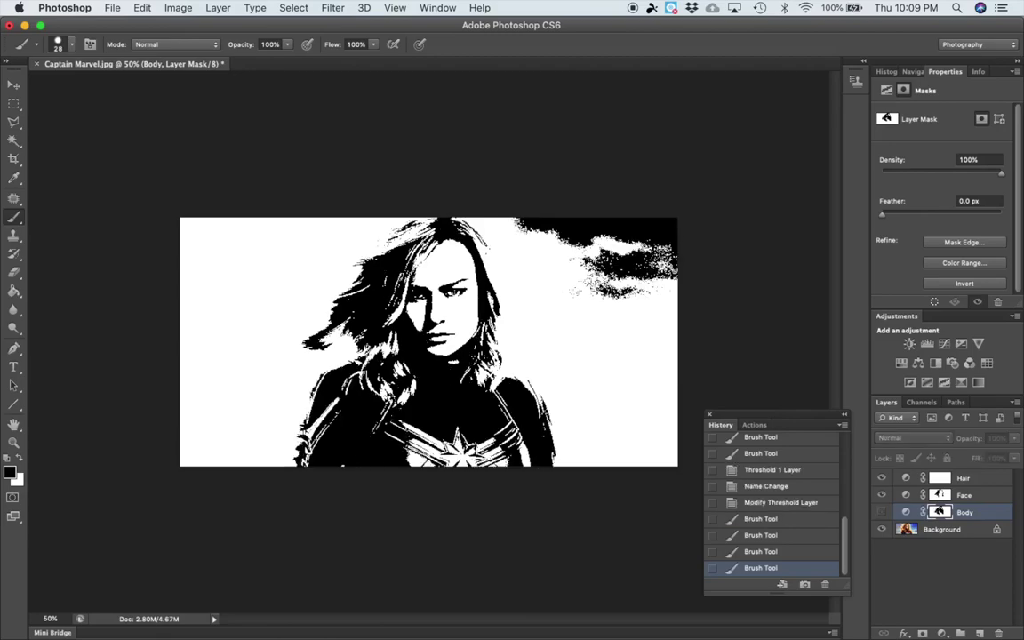
{"action": "left_click", "coordinate": [882, 512]}
{"action": "left_click", "coordinate": [881, 513]}
{"action": "left_click", "coordinate": [882, 512]}
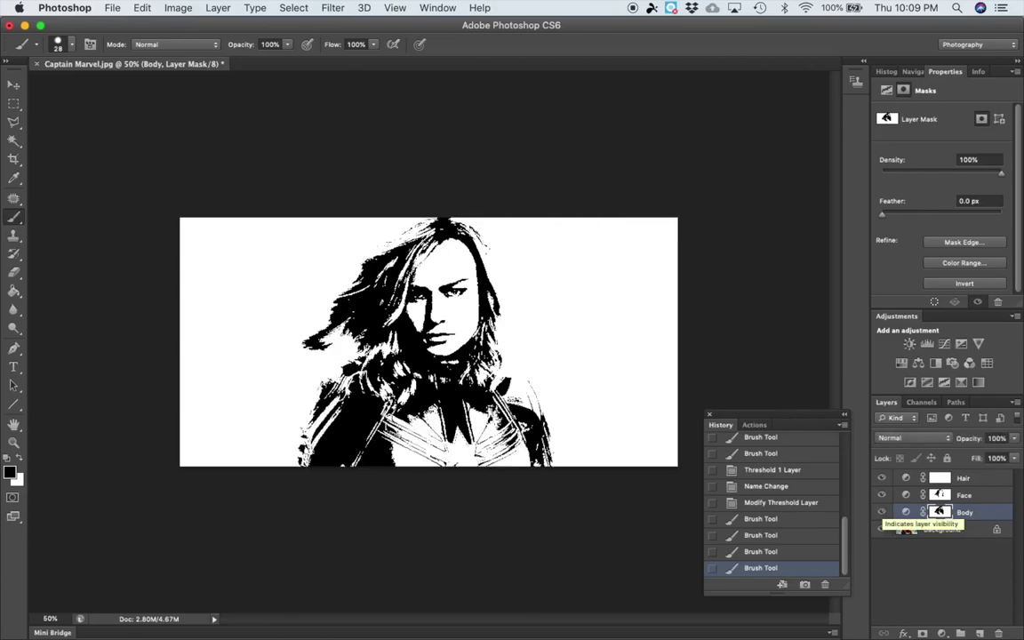
{"action": "left_click", "coordinate": [882, 512]}
{"action": "left_click", "coordinate": [882, 512]}
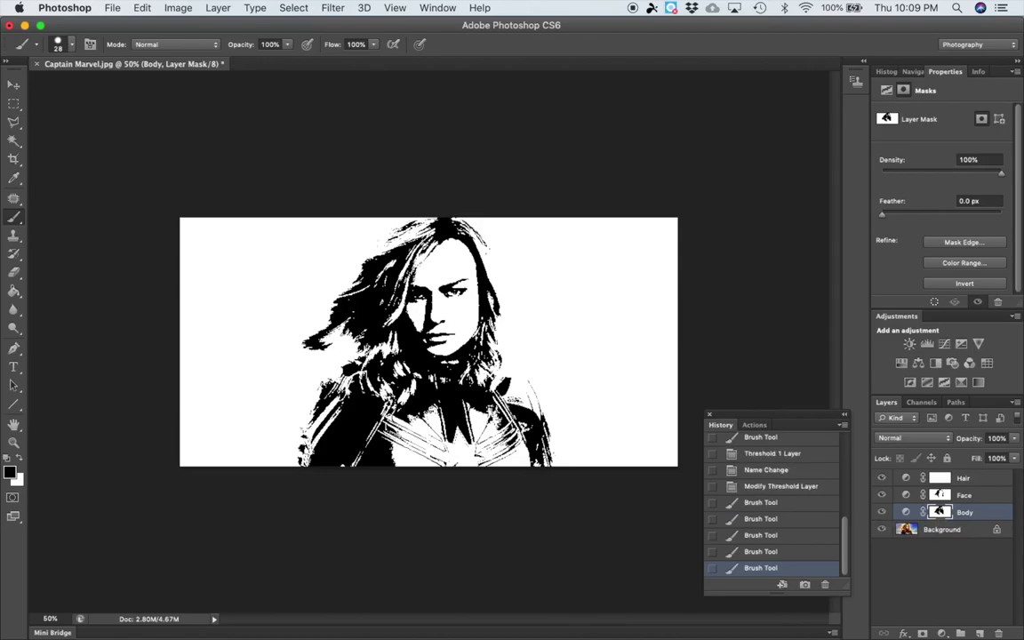
{"action": "left_click", "coordinate": [881, 512]}
{"action": "left_click", "coordinate": [881, 512]}
{"action": "left_click", "coordinate": [881, 512]}
{"action": "left_click", "coordinate": [881, 512]}
{"action": "left_click", "coordinate": [881, 512]}
{"action": "left_click", "coordinate": [881, 512]}
Step: Touch up the neck area in black on the Body layer's mask, toggling the layer's visibility and the last stroke to compare
{"action": "left_click_drag", "start_coordinate": [695, 409], "coordinate": [706, 424]}
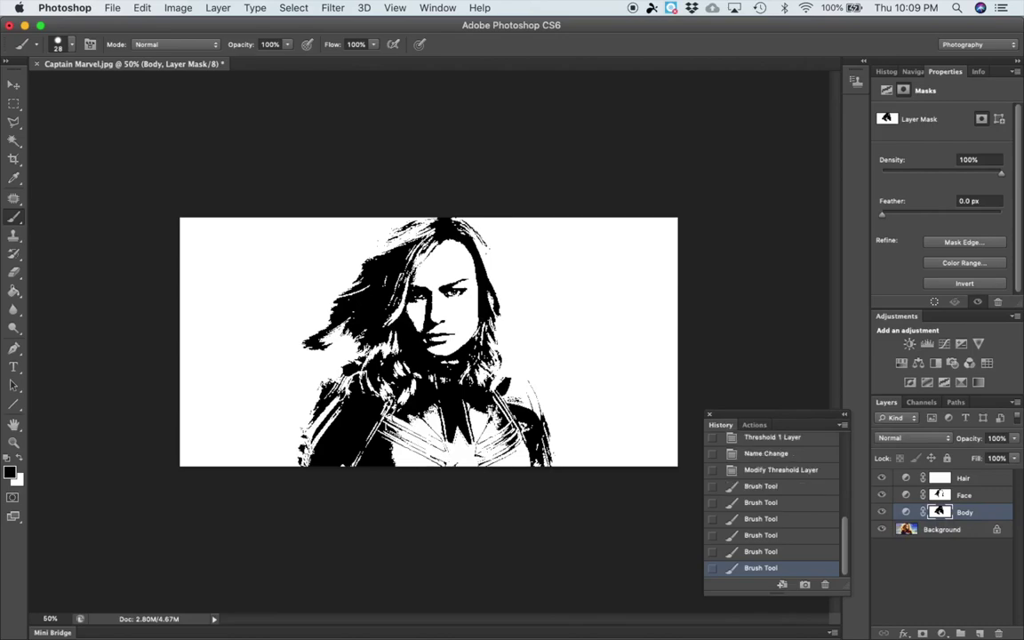
{"action": "left_click", "coordinate": [881, 512]}
{"action": "left_click", "coordinate": [881, 512]}
{"action": "left_click", "coordinate": [881, 512]}
{"action": "left_click", "coordinate": [881, 512]}
{"action": "left_click_drag", "start_coordinate": [311, 418], "coordinate": [320, 445]}
{"action": "key", "text": "ctrl+z"}
{"action": "key", "text": "ctrl+z"}
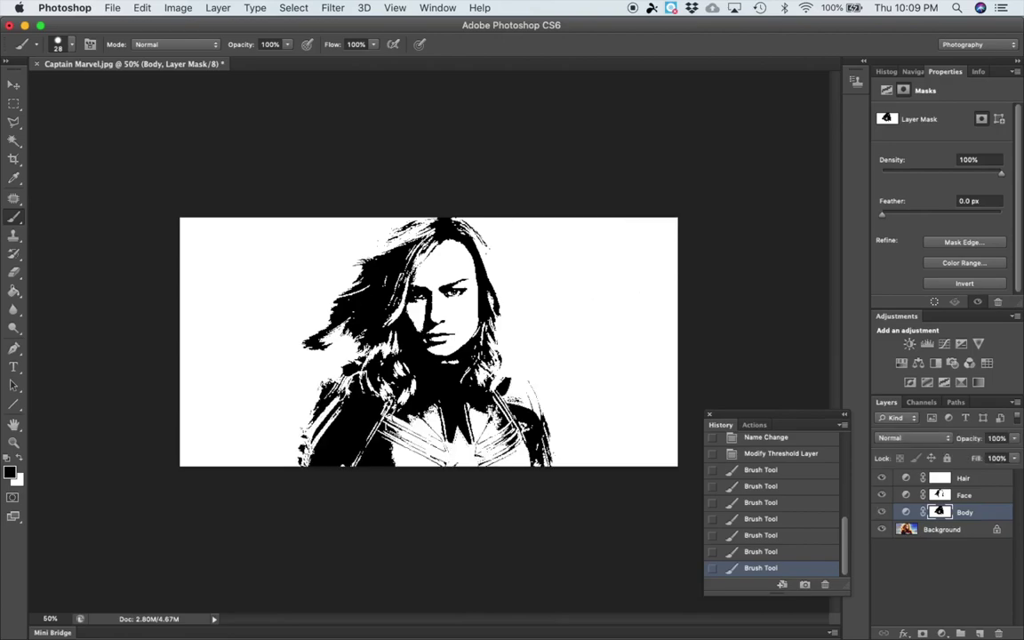
Step: Dab black on the Body layer's mask over the windblown hair beside the crown
{"action": "left_click", "coordinate": [382, 266]}
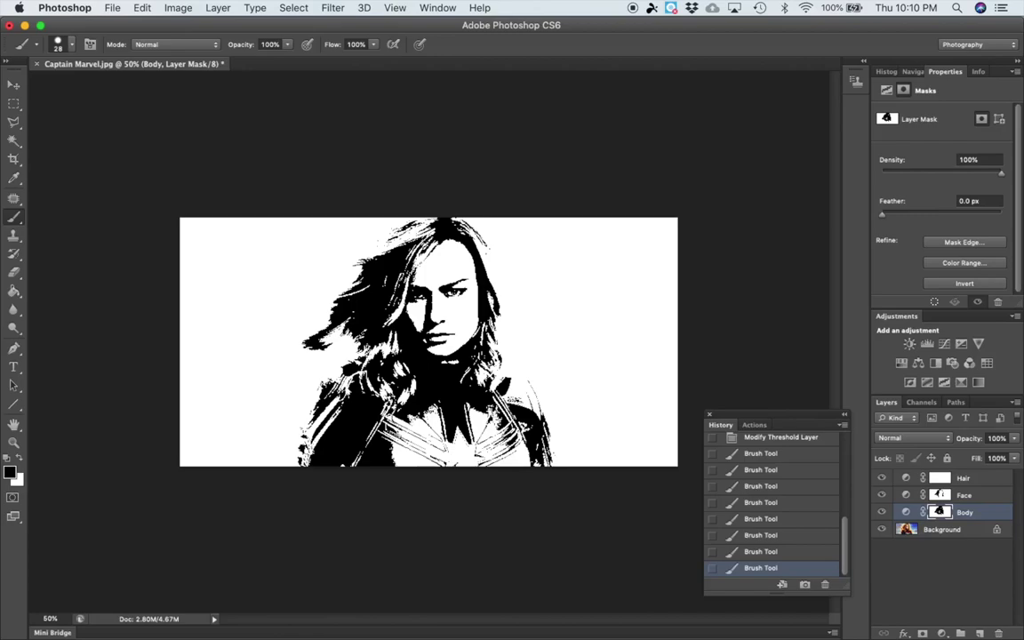
Step: Create a new layer named Hair Color and place it above the Hair layer
{"action": "left_click", "coordinate": [941, 529]}
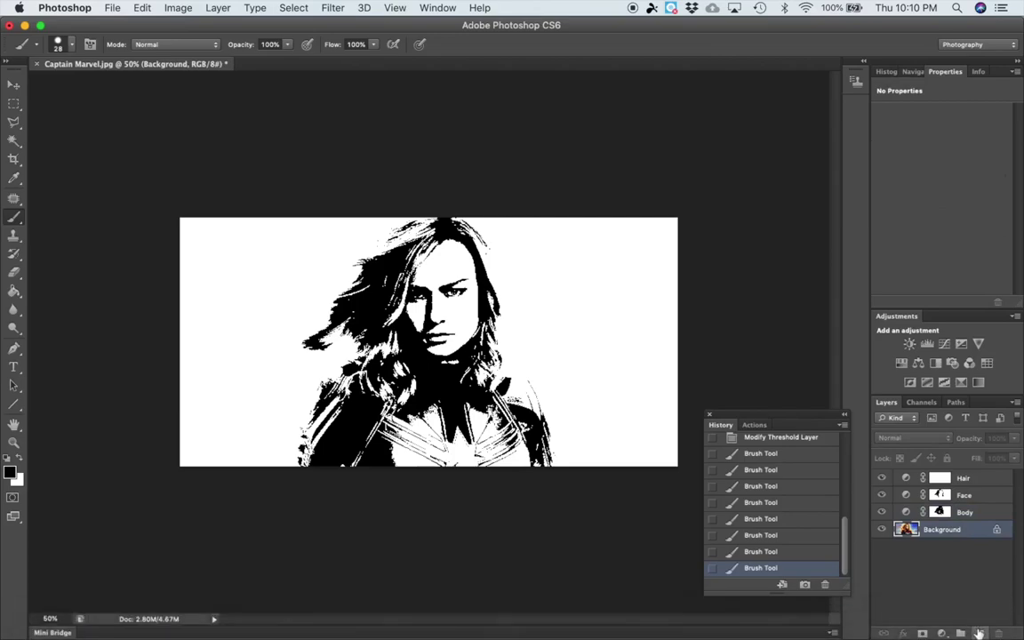
{"action": "left_click", "coordinate": [978, 633]}
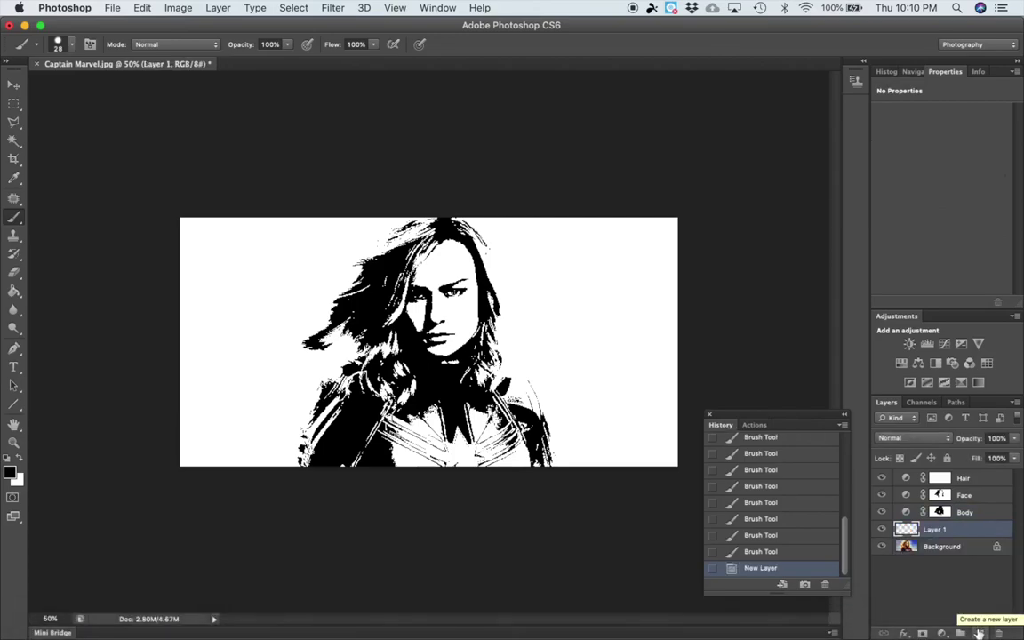
{"action": "left_click_drag", "start_coordinate": [949, 538], "coordinate": [945, 477]}
{"action": "double_click", "coordinate": [941, 478]}
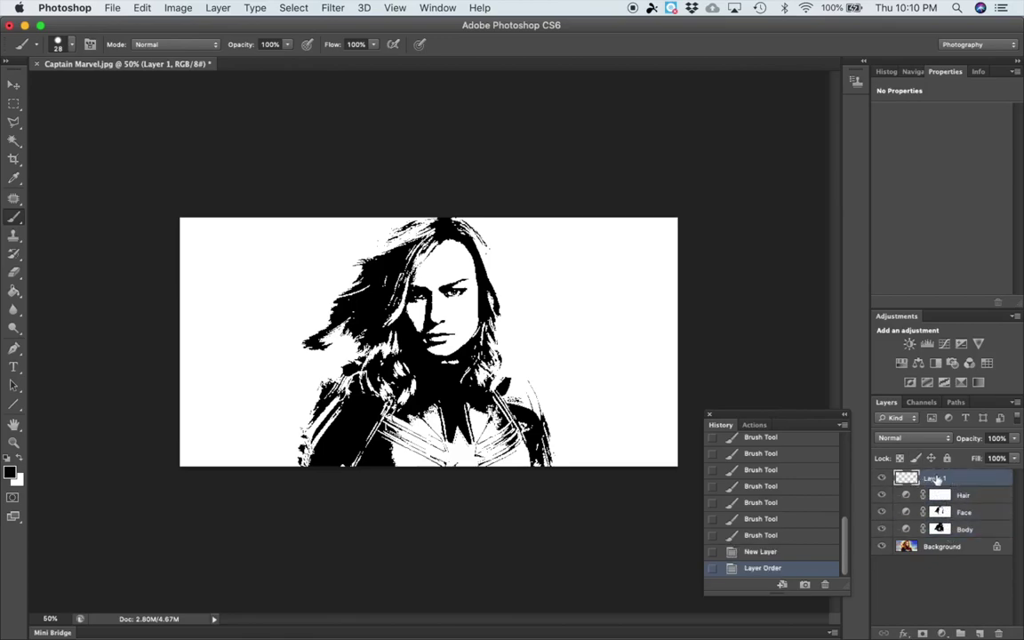
{"action": "type", "text": "Hair Color"}
{"action": "key", "text": "Return"}
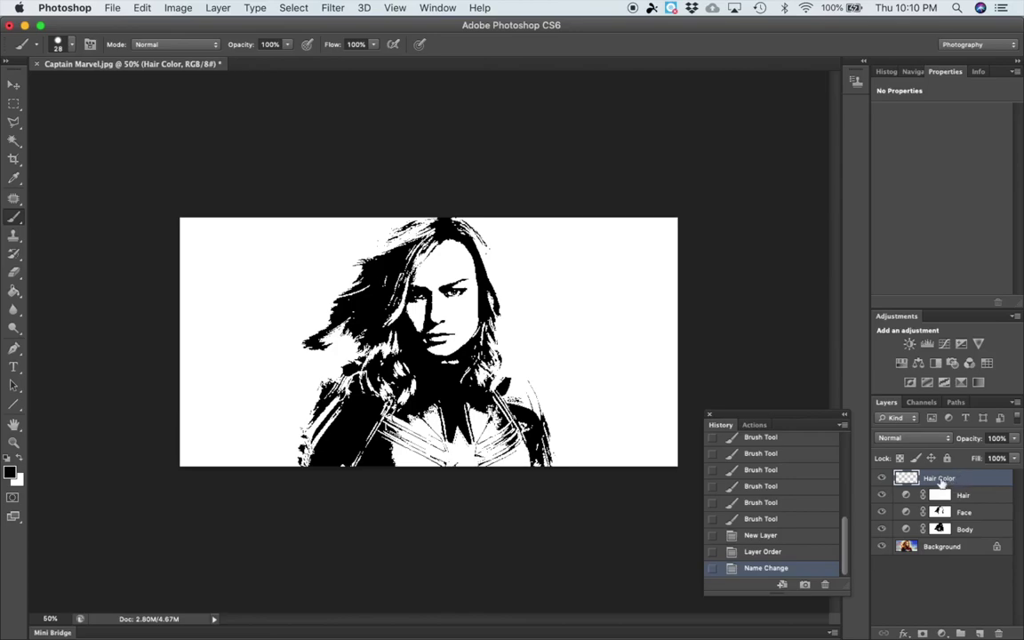
Step: Set the foreground color to pure red (ff0000)
{"action": "left_click", "coordinate": [9, 473]}
{"action": "mouse_move", "coordinate": [152, 237]}
{"action": "left_mouse_down"}
{"action": "mouse_move", "coordinate": [203, 232]}
{"action": "mouse_move", "coordinate": [188, 170]}
{"action": "mouse_move", "coordinate": [206, 134]}
{"action": "left_mouse_up"}
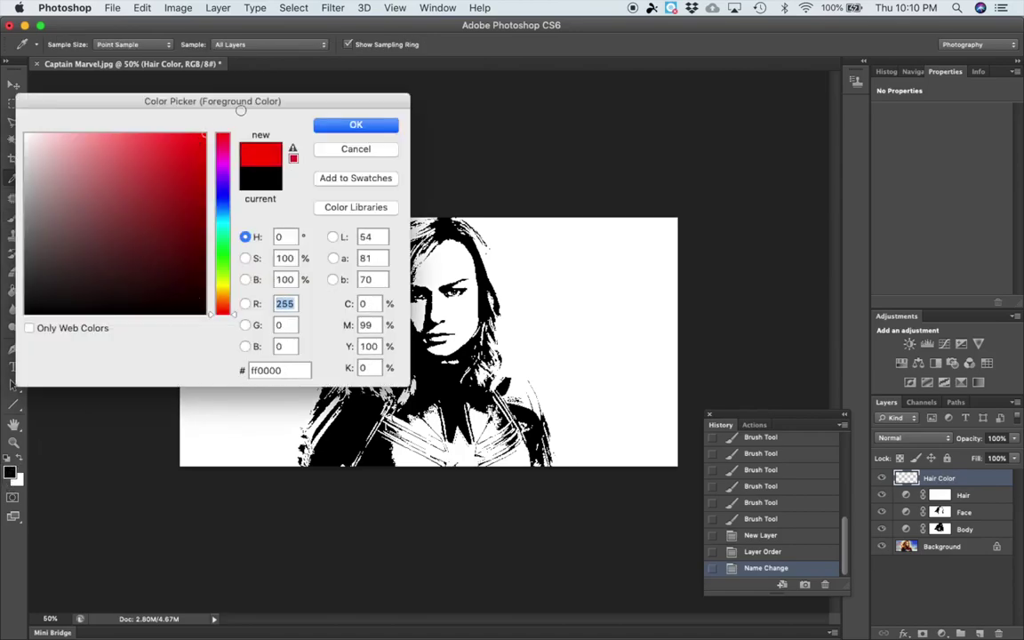
{"action": "left_click", "coordinate": [349, 129]}
Step: Brush a red test stroke over the crown hair on the Hair Color layer, and revert it
{"action": "mouse_move", "coordinate": [436, 224]}
{"action": "left_mouse_down"}
{"action": "mouse_move", "coordinate": [373, 276]}
{"action": "mouse_move", "coordinate": [412, 238]}
{"action": "mouse_move", "coordinate": [414, 260]}
{"action": "left_mouse_up"}
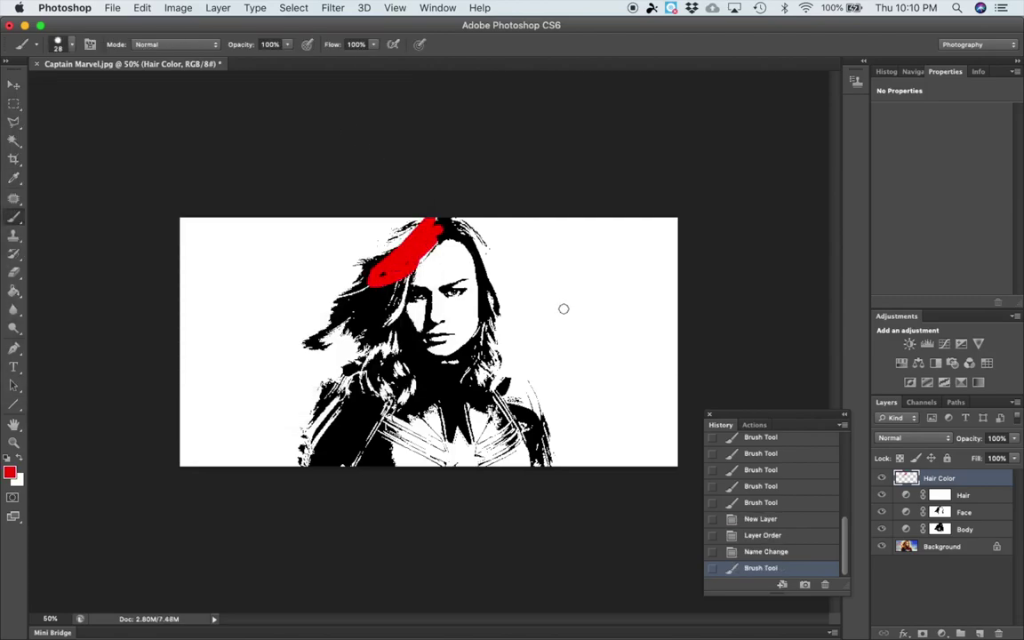
{"action": "left_click", "coordinate": [792, 553]}
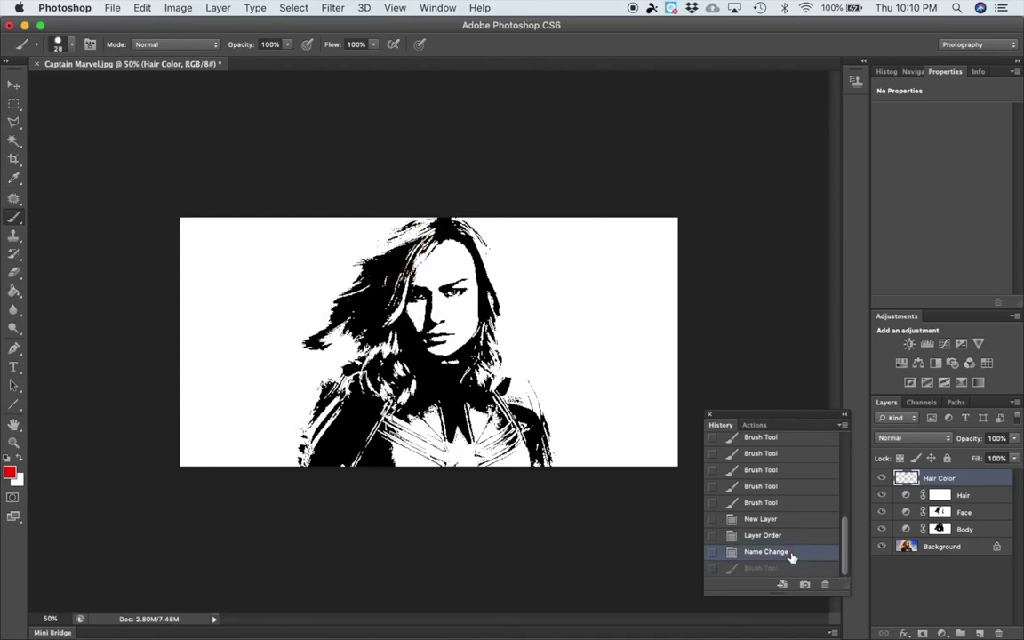
Step: Set the Hair Color layer's blend mode to Multiply and paint all of the hair red
{"action": "left_click", "coordinate": [920, 442]}
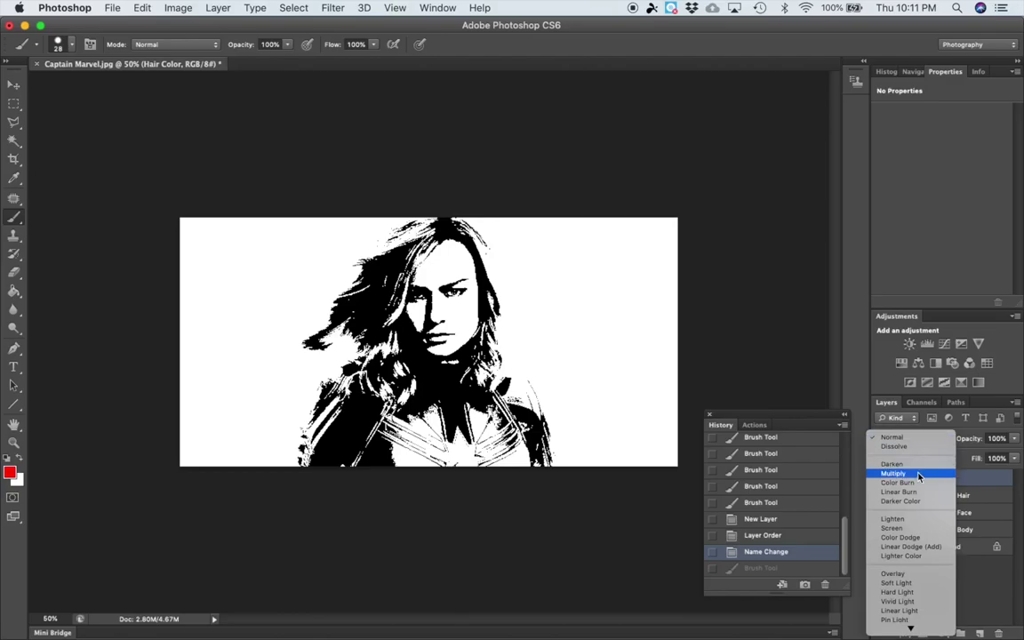
{"action": "left_click", "coordinate": [1008, 486]}
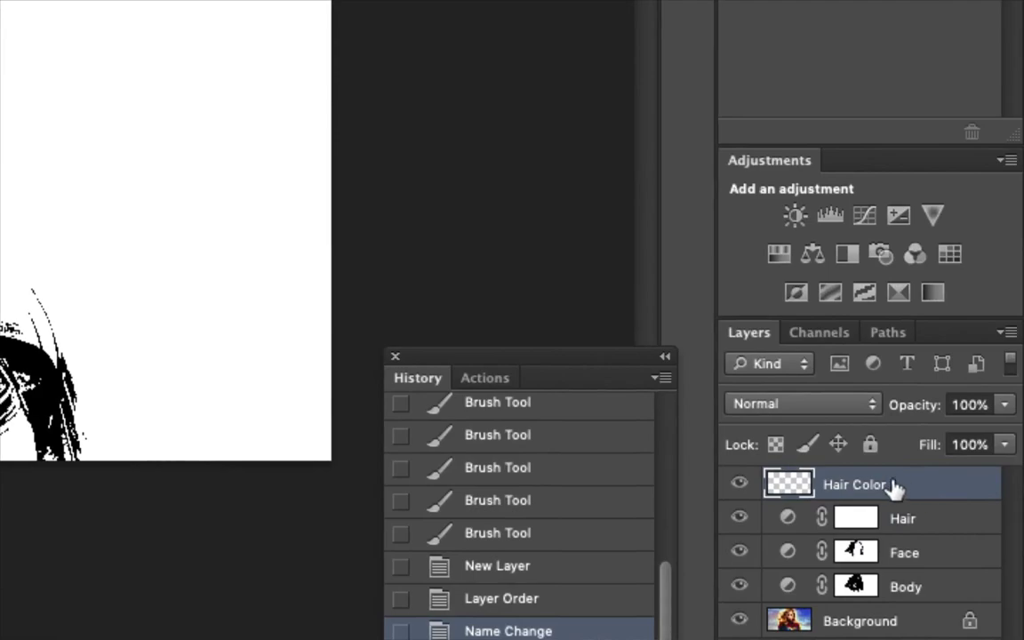
{"action": "left_click", "coordinate": [849, 411]}
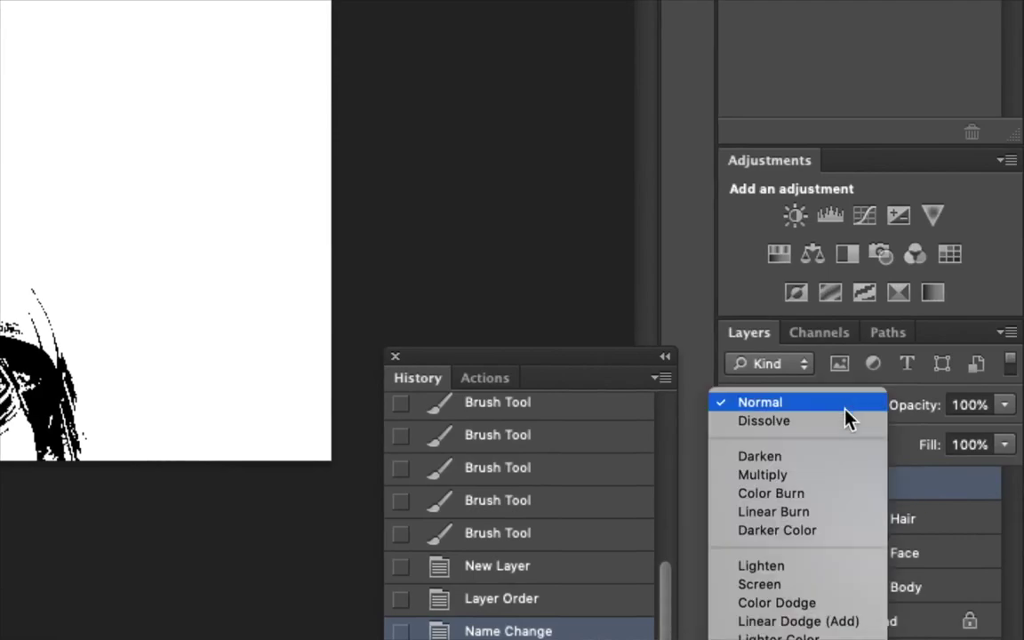
{"action": "left_click", "coordinate": [840, 486]}
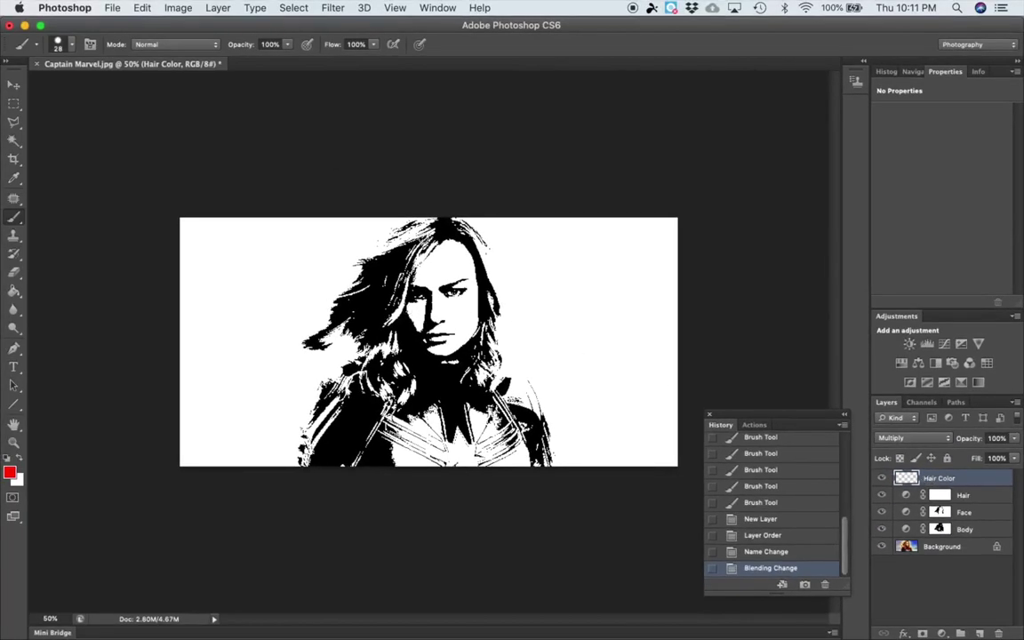
{"action": "mouse_move", "coordinate": [437, 238]}
{"action": "left_mouse_down"}
{"action": "mouse_move", "coordinate": [405, 272]}
{"action": "mouse_move", "coordinate": [392, 320]}
{"action": "mouse_move", "coordinate": [321, 343]}
{"action": "mouse_move", "coordinate": [371, 266]}
{"action": "mouse_move", "coordinate": [362, 291]}
{"action": "mouse_move", "coordinate": [372, 270]}
{"action": "mouse_move", "coordinate": [362, 260]}
{"action": "mouse_move", "coordinate": [413, 226]}
{"action": "mouse_move", "coordinate": [435, 218]}
{"action": "mouse_move", "coordinate": [376, 256]}
{"action": "mouse_move", "coordinate": [424, 230]}
{"action": "mouse_move", "coordinate": [380, 288]}
{"action": "mouse_move", "coordinate": [399, 284]}
{"action": "mouse_move", "coordinate": [394, 303]}
{"action": "mouse_move", "coordinate": [419, 250]}
{"action": "mouse_move", "coordinate": [462, 222]}
{"action": "mouse_move", "coordinate": [450, 215]}
{"action": "mouse_move", "coordinate": [486, 273]}
{"action": "left_mouse_up"}
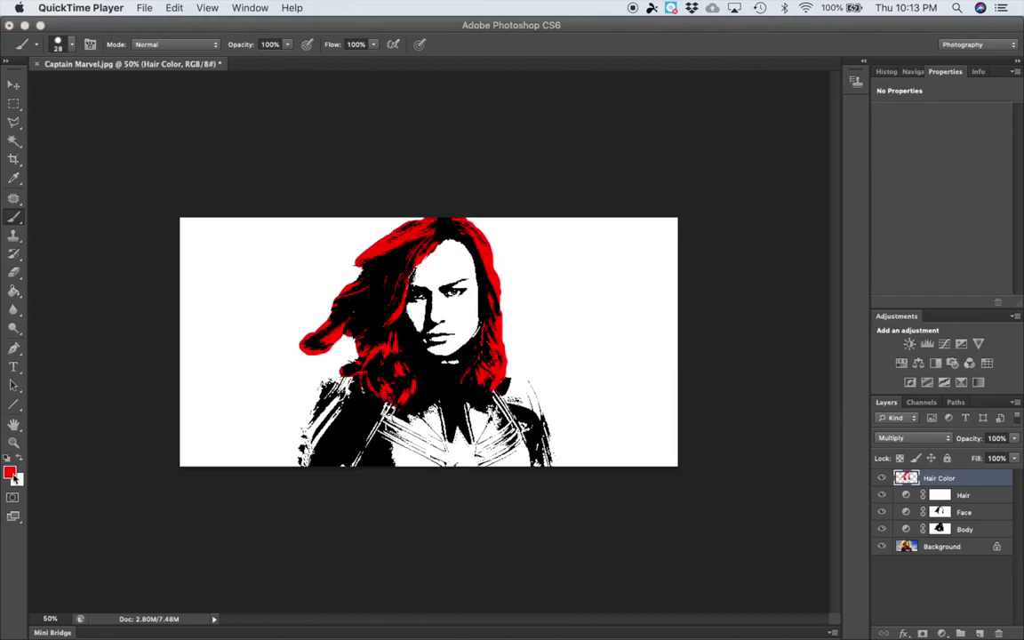
Step: Set the foreground color to a bright blue (374aff)
{"action": "left_click", "coordinate": [8, 426]}
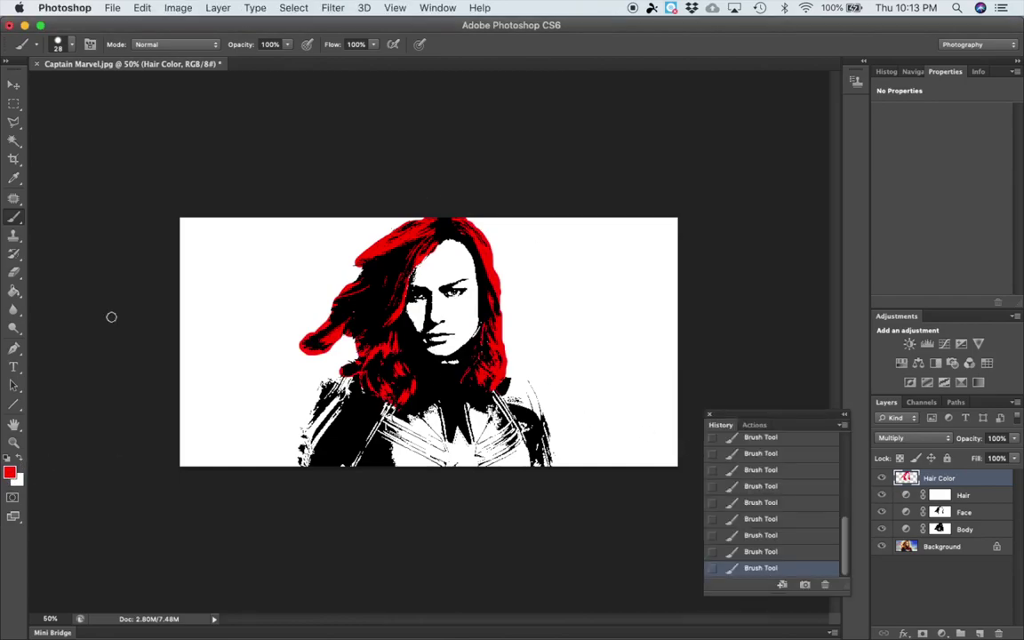
{"action": "left_click", "coordinate": [10, 474]}
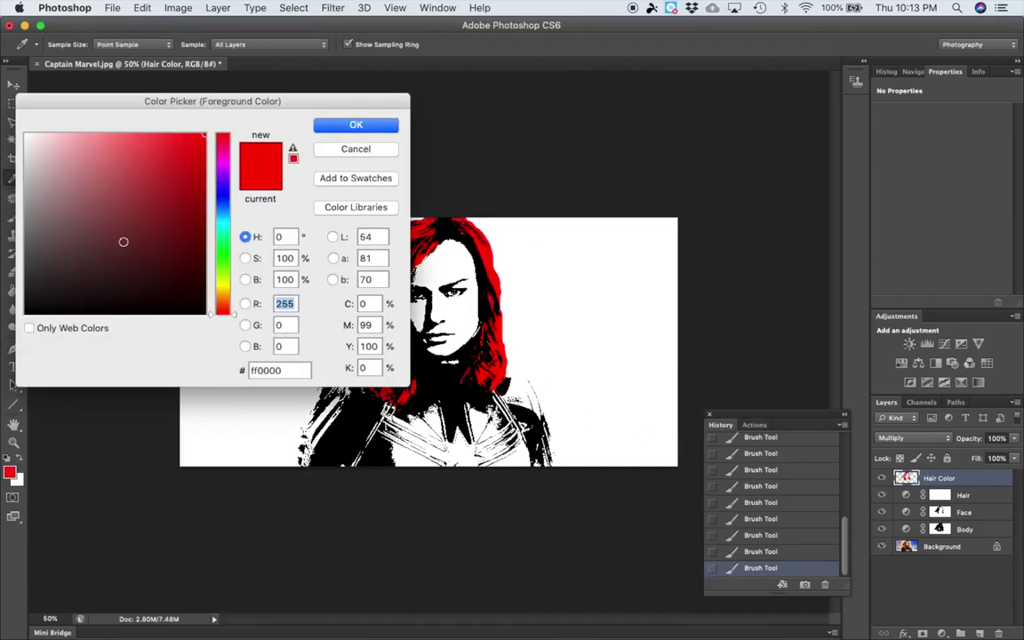
{"action": "left_click", "coordinate": [151, 185]}
{"action": "left_click", "coordinate": [193, 213]}
{"action": "left_click", "coordinate": [222, 195]}
{"action": "left_click", "coordinate": [224, 196]}
{"action": "left_click", "coordinate": [201, 152]}
{"action": "mouse_move", "coordinate": [201, 152]}
{"action": "left_mouse_down"}
{"action": "mouse_move", "coordinate": [216, 130]}
{"action": "mouse_move", "coordinate": [194, 141]}
{"action": "mouse_move", "coordinate": [167, 132]}
{"action": "left_mouse_up"}
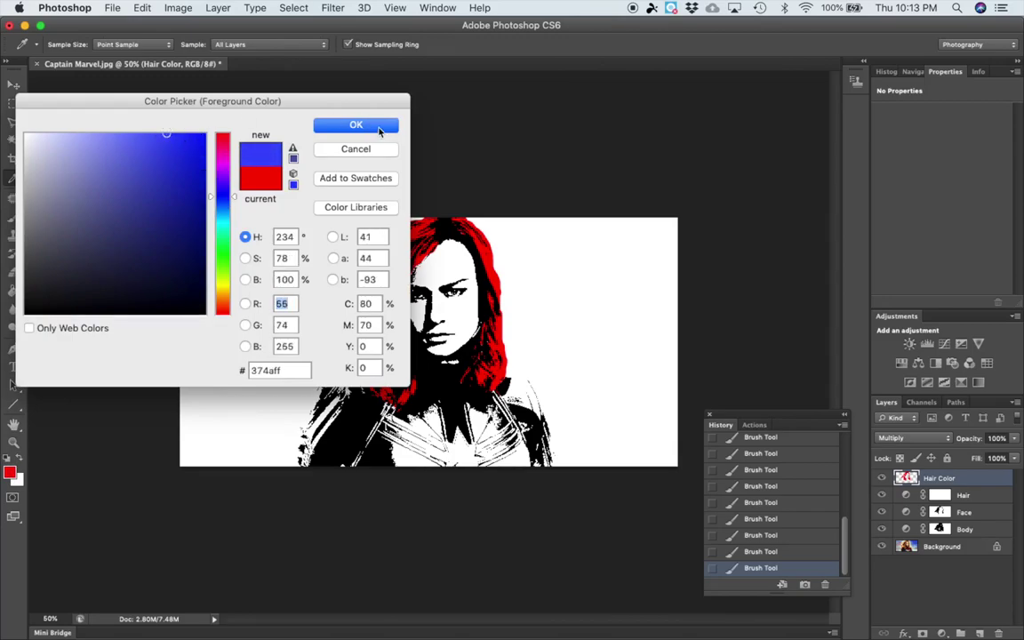
{"action": "left_click", "coordinate": [377, 126]}
Step: Brush blue over part of the face on the Hair Color layer, and revert the stroke
{"action": "mouse_move", "coordinate": [453, 254]}
{"action": "left_mouse_down"}
{"action": "mouse_move", "coordinate": [429, 331]}
{"action": "mouse_move", "coordinate": [439, 300]}
{"action": "mouse_move", "coordinate": [373, 240]}
{"action": "mouse_move", "coordinate": [400, 224]}
{"action": "left_mouse_up"}
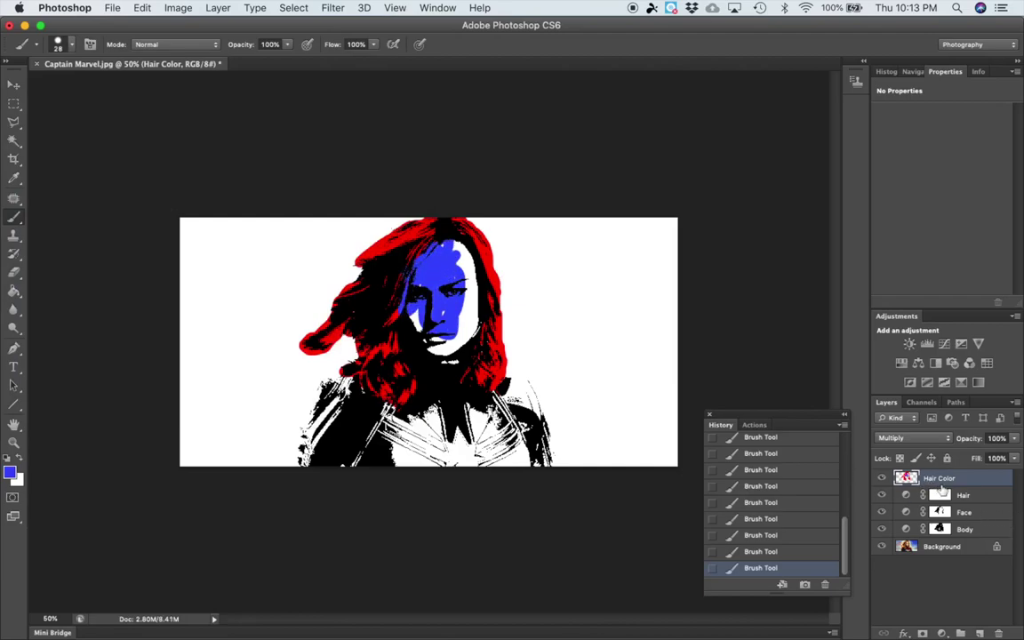
{"action": "left_click", "coordinate": [758, 552]}
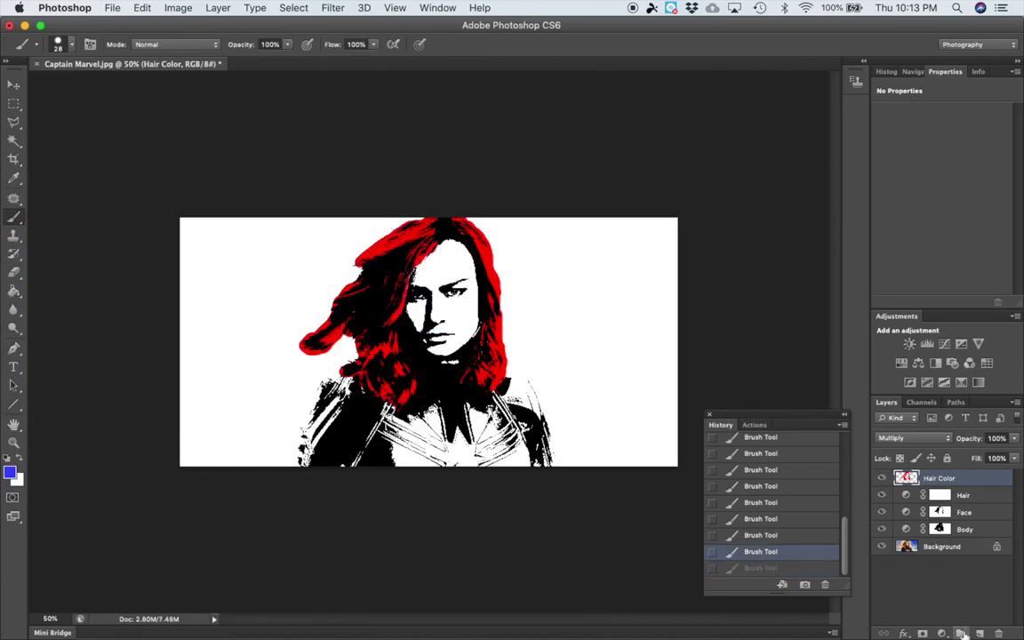
Step: Add a new layer named Face Color above the Hair Color layer
{"action": "left_click", "coordinate": [978, 632]}
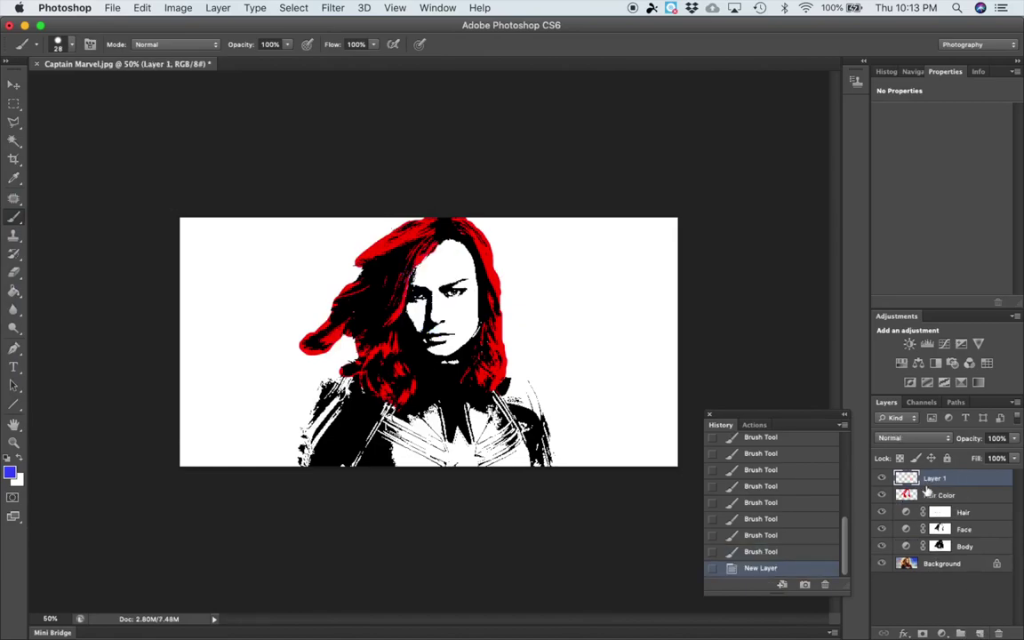
{"action": "double_click", "coordinate": [935, 478]}
{"action": "type", "text": "Fil"}
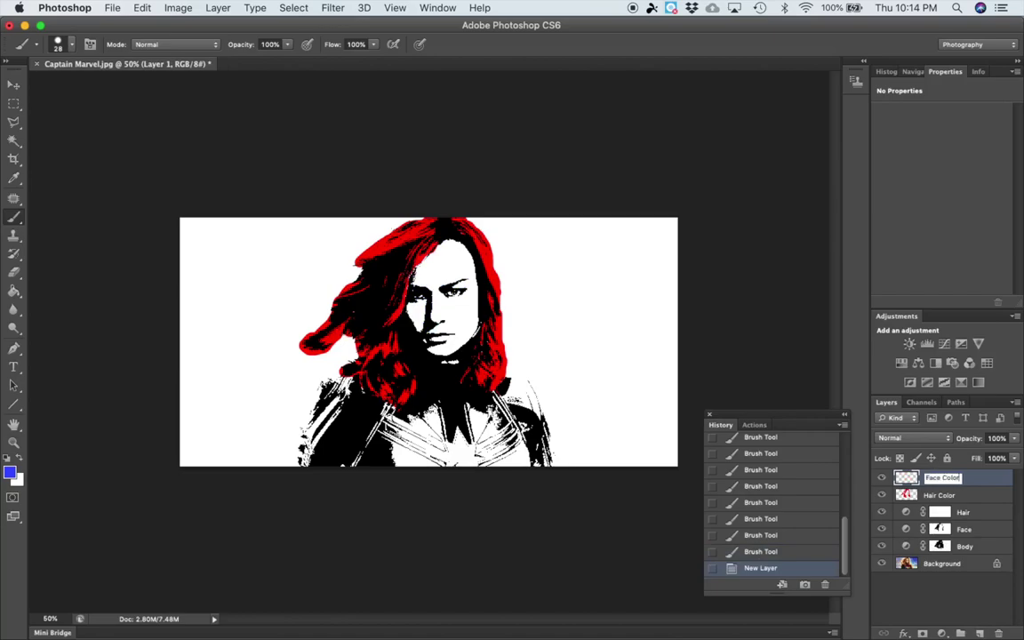
{"action": "key", "text": "Return"}
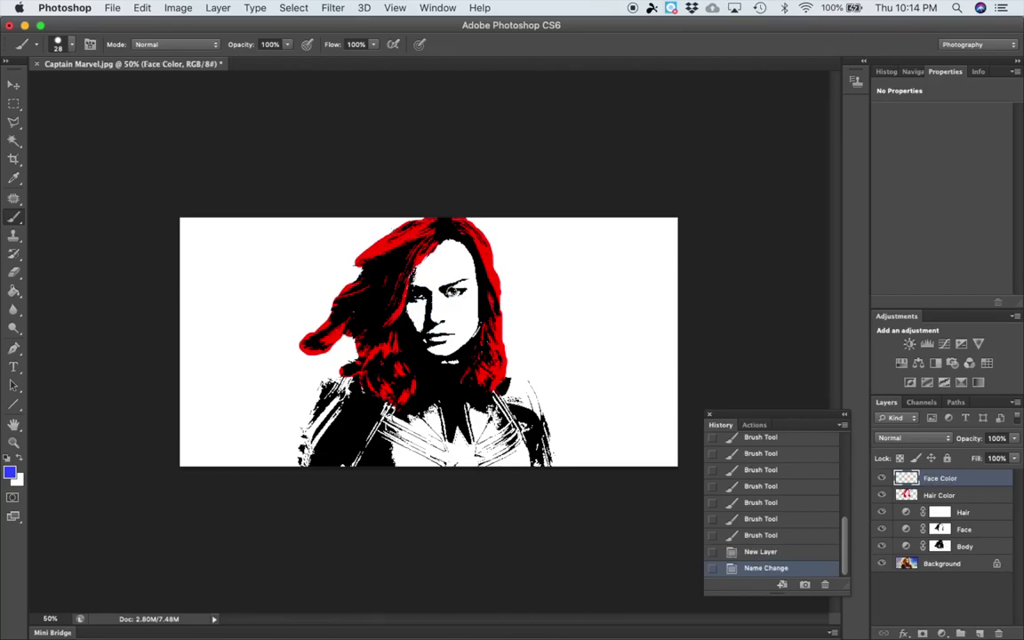
Step: Brush a blue test stroke on the forehead on the Face Color layer, and undo it
{"action": "mouse_move", "coordinate": [447, 246]}
{"action": "left_mouse_down"}
{"action": "mouse_move", "coordinate": [430, 248]}
{"action": "mouse_move", "coordinate": [441, 279]}
{"action": "left_mouse_up"}
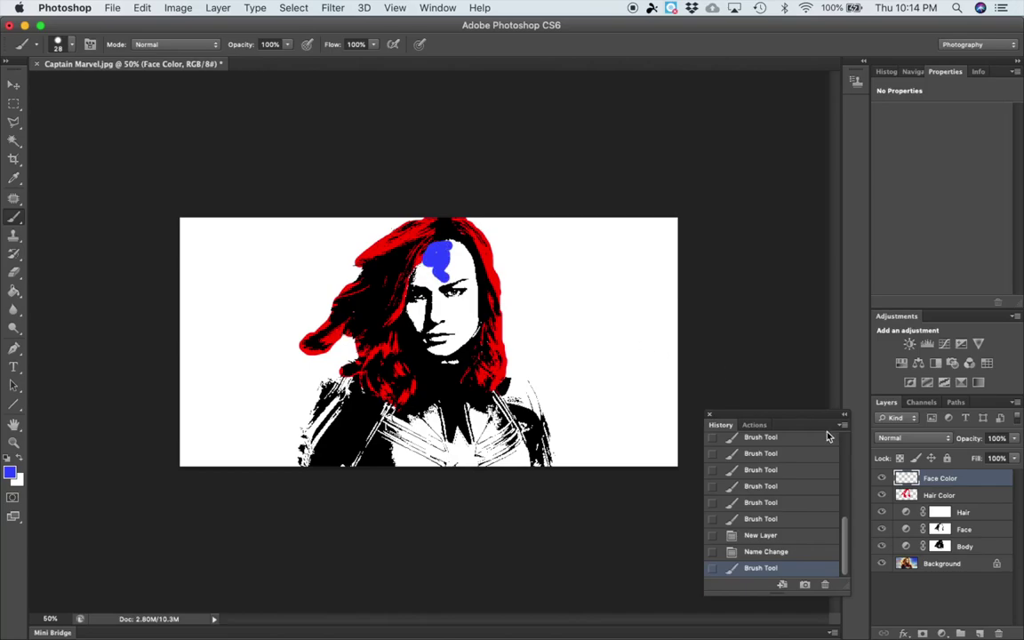
{"action": "key", "text": "super+z"}
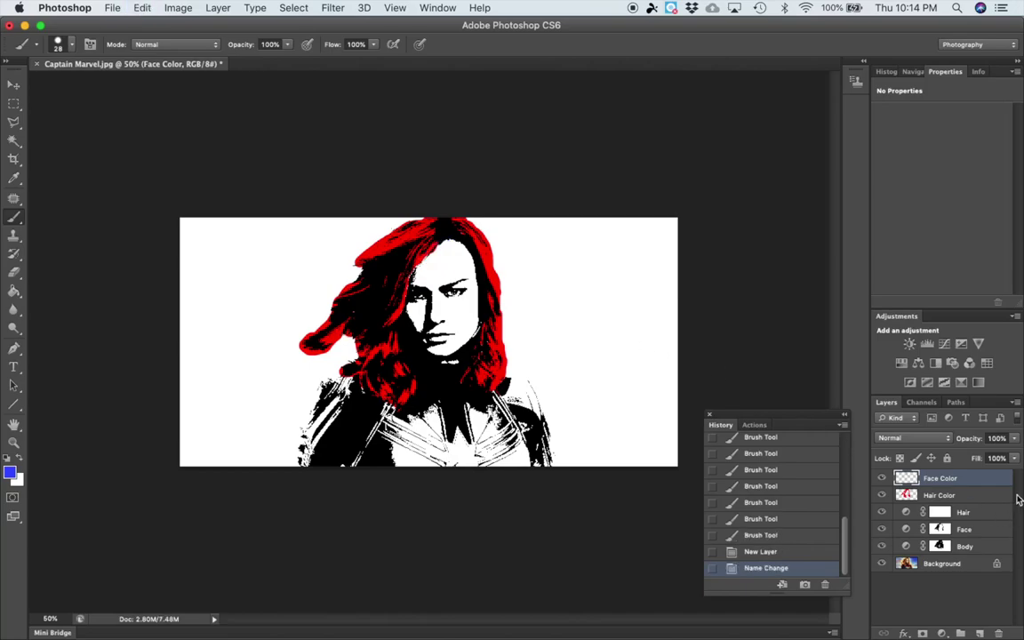
Step: Set the Face Color layer's blend mode to Multiply
{"action": "left_click", "coordinate": [926, 442]}
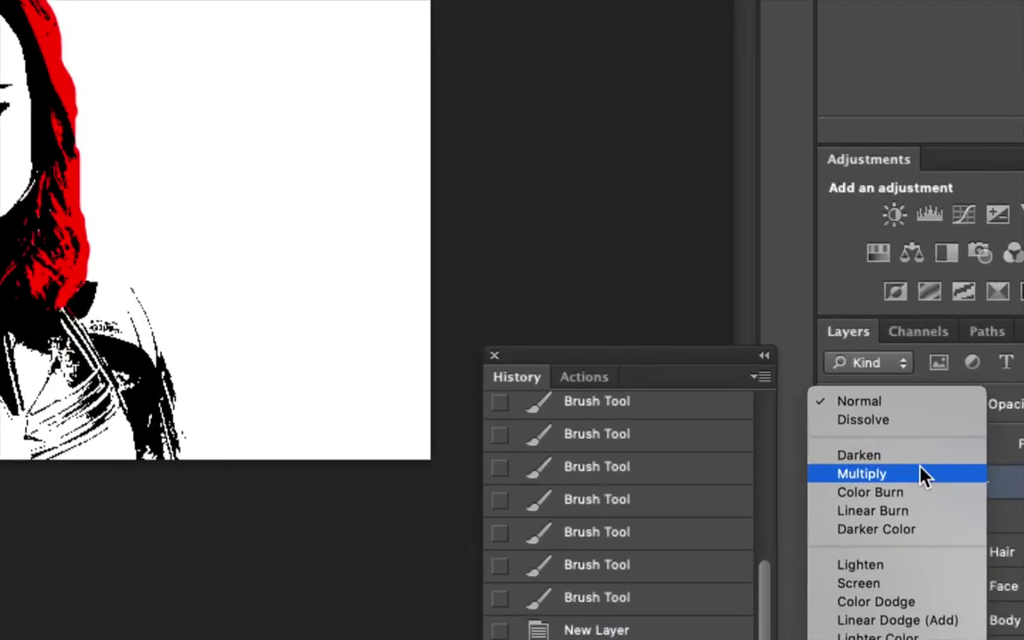
{"action": "left_click", "coordinate": [962, 482]}
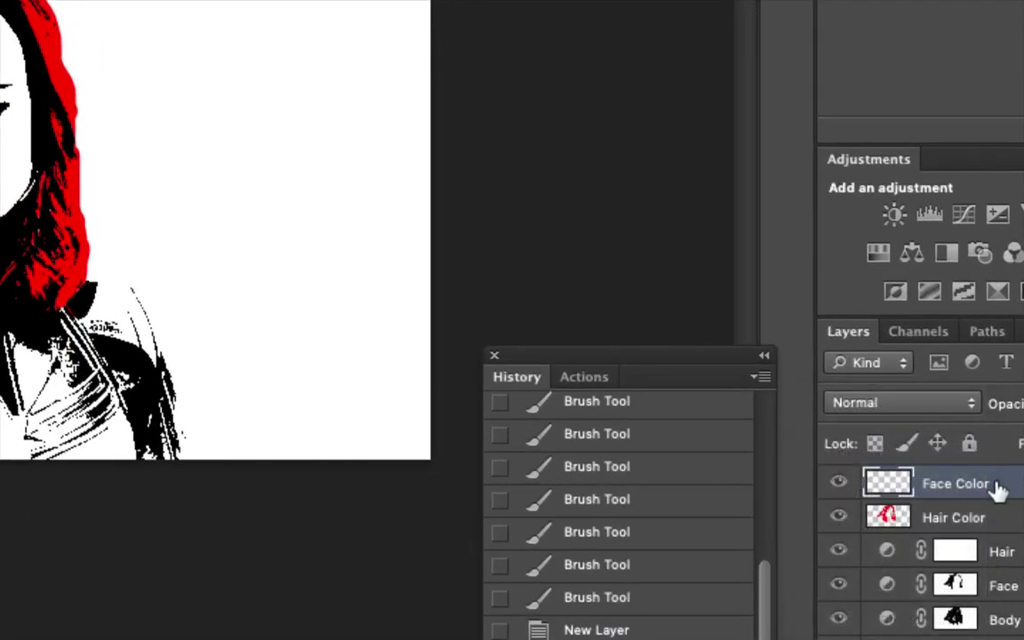
{"action": "left_click", "coordinate": [909, 403]}
{"action": "left_click", "coordinate": [915, 483]}
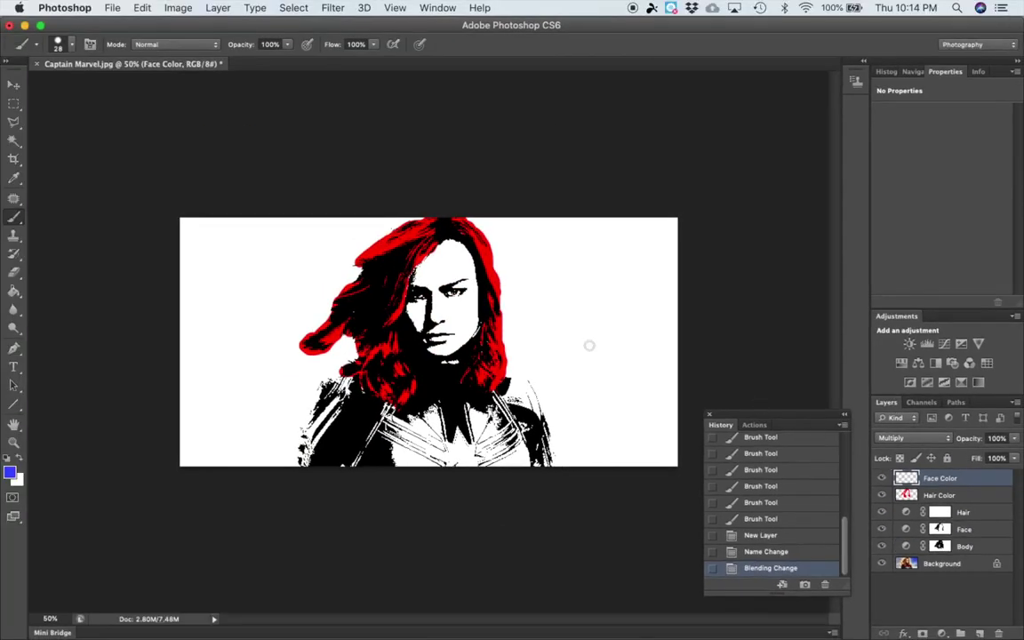
Step: Paint the whole face blue on the Face Color layer, undoing the stray stroke that runs across the hair
{"action": "mouse_move", "coordinate": [444, 244]}
{"action": "left_mouse_down"}
{"action": "mouse_move", "coordinate": [418, 287]}
{"action": "mouse_move", "coordinate": [461, 289]}
{"action": "mouse_move", "coordinate": [454, 297]}
{"action": "mouse_move", "coordinate": [449, 255]}
{"action": "mouse_move", "coordinate": [463, 266]}
{"action": "mouse_move", "coordinate": [513, 260]}
{"action": "left_mouse_up"}
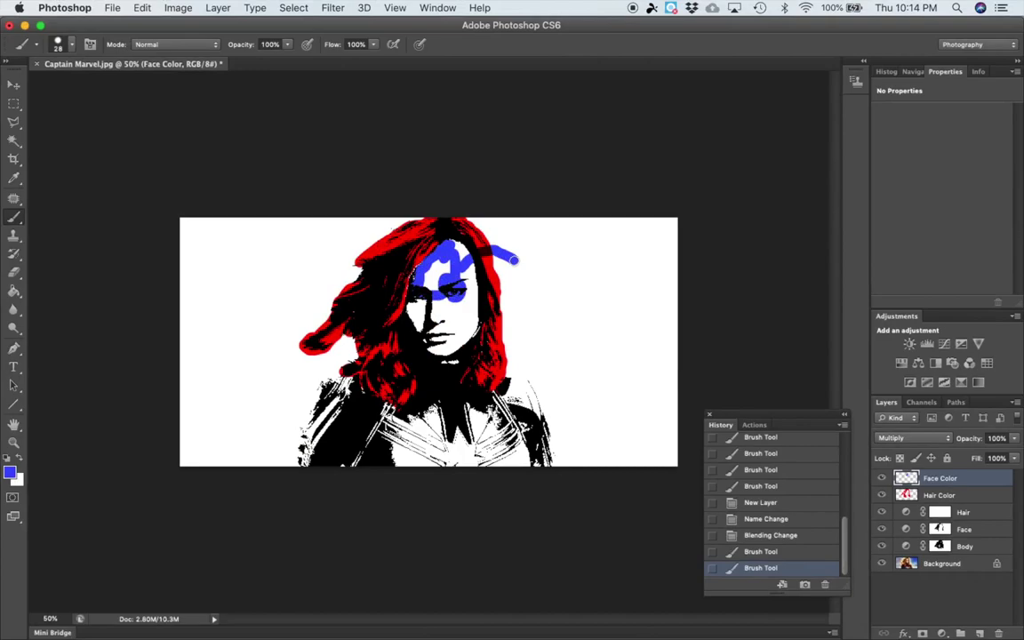
{"action": "key", "text": "ctrl+z"}
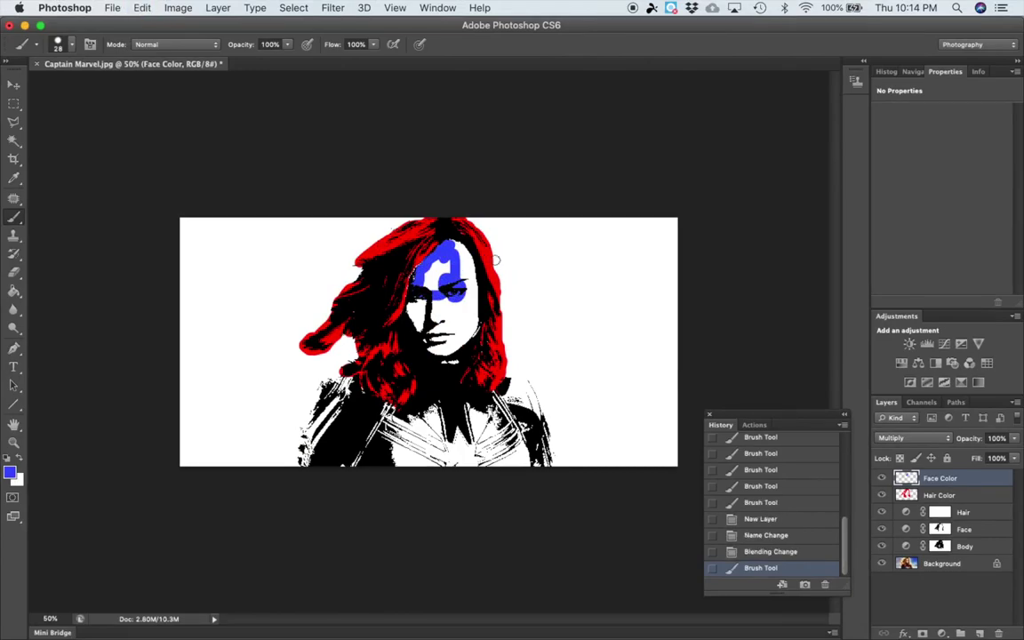
{"action": "mouse_move", "coordinate": [451, 244]}
{"action": "left_mouse_down"}
{"action": "mouse_move", "coordinate": [474, 287]}
{"action": "mouse_move", "coordinate": [460, 349]}
{"action": "mouse_move", "coordinate": [400, 327]}
{"action": "mouse_move", "coordinate": [375, 290]}
{"action": "left_mouse_up"}
{"action": "mouse_move", "coordinate": [415, 320]}
{"action": "left_mouse_down"}
{"action": "mouse_move", "coordinate": [412, 298]}
{"action": "mouse_move", "coordinate": [431, 266]}
{"action": "mouse_move", "coordinate": [426, 295]}
{"action": "mouse_move", "coordinate": [380, 278]}
{"action": "mouse_move", "coordinate": [400, 316]}
{"action": "mouse_move", "coordinate": [452, 336]}
{"action": "mouse_move", "coordinate": [471, 307]}
{"action": "mouse_move", "coordinate": [465, 282]}
{"action": "mouse_move", "coordinate": [436, 263]}
{"action": "mouse_move", "coordinate": [442, 297]}
{"action": "mouse_move", "coordinate": [458, 311]}
{"action": "mouse_move", "coordinate": [444, 275]}
{"action": "mouse_move", "coordinate": [450, 258]}
{"action": "mouse_move", "coordinate": [412, 293]}
{"action": "mouse_move", "coordinate": [407, 318]}
{"action": "left_mouse_up"}
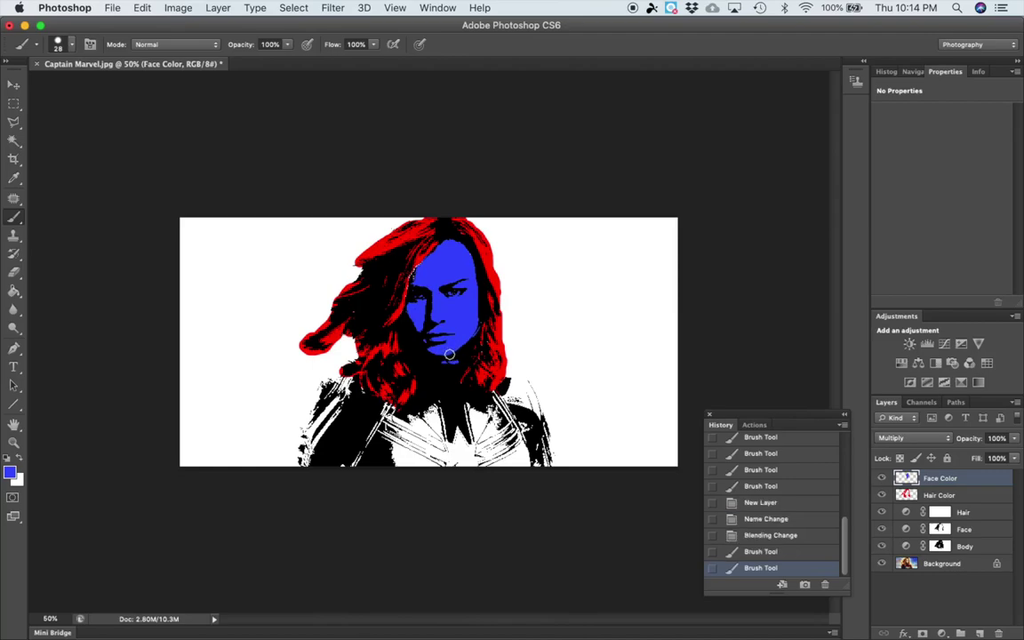
{"action": "left_click", "coordinate": [417, 285]}
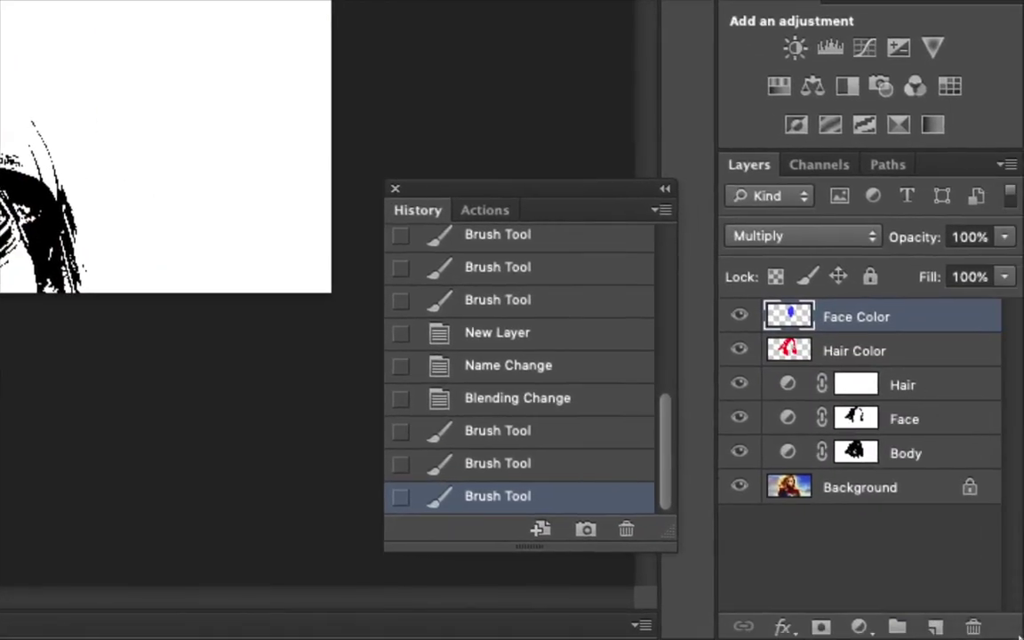
Step: Add a new layer named Body Color above the Face Color layer
{"action": "left_click", "coordinate": [937, 628]}
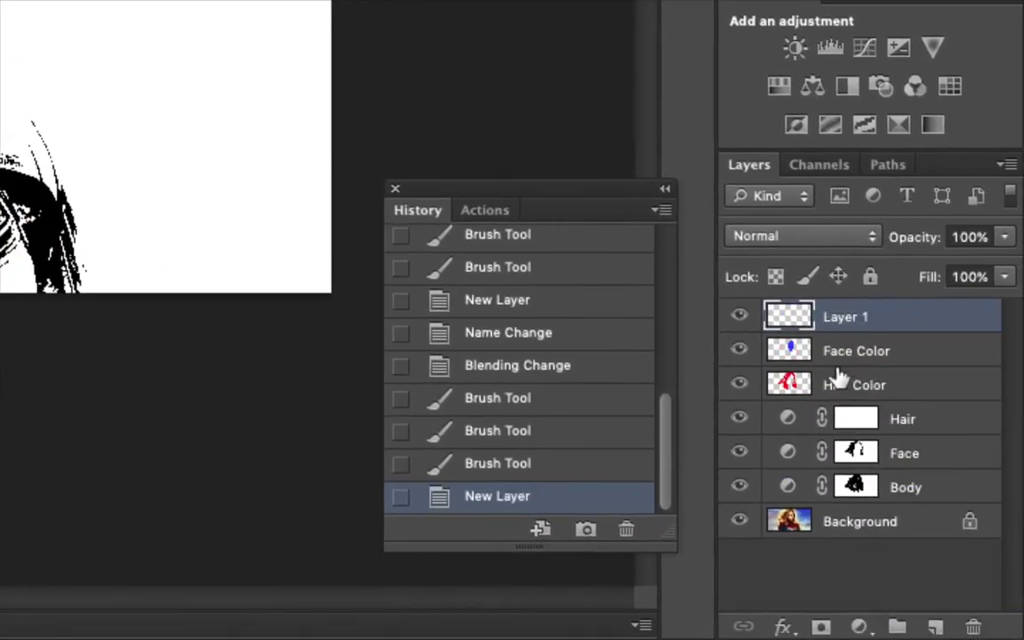
{"action": "double_click", "coordinate": [843, 315]}
{"action": "type", "text": "B"}
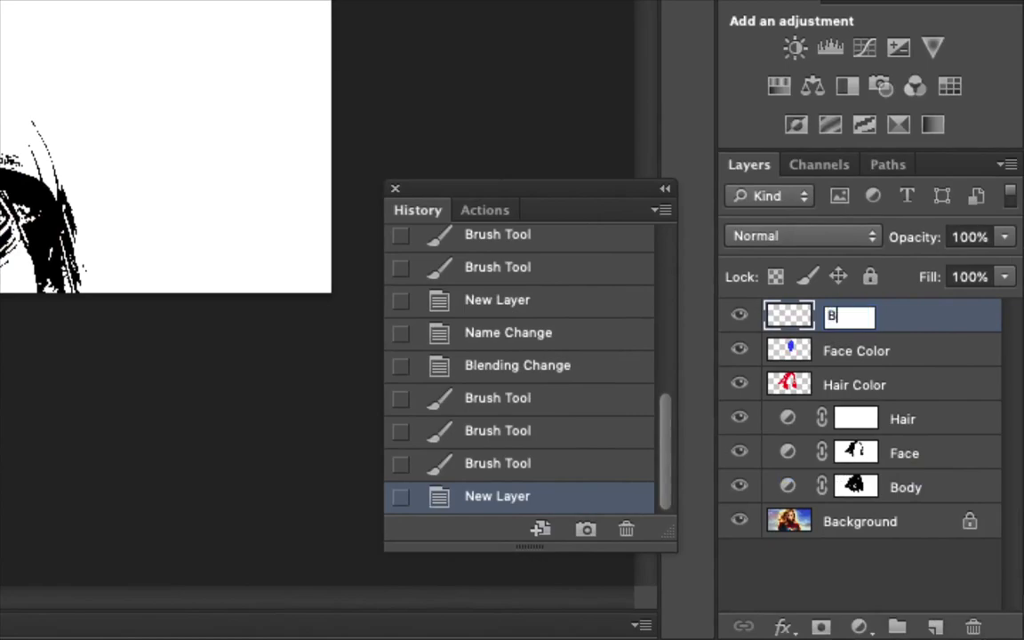
{"action": "type", "text": "ody Color"}
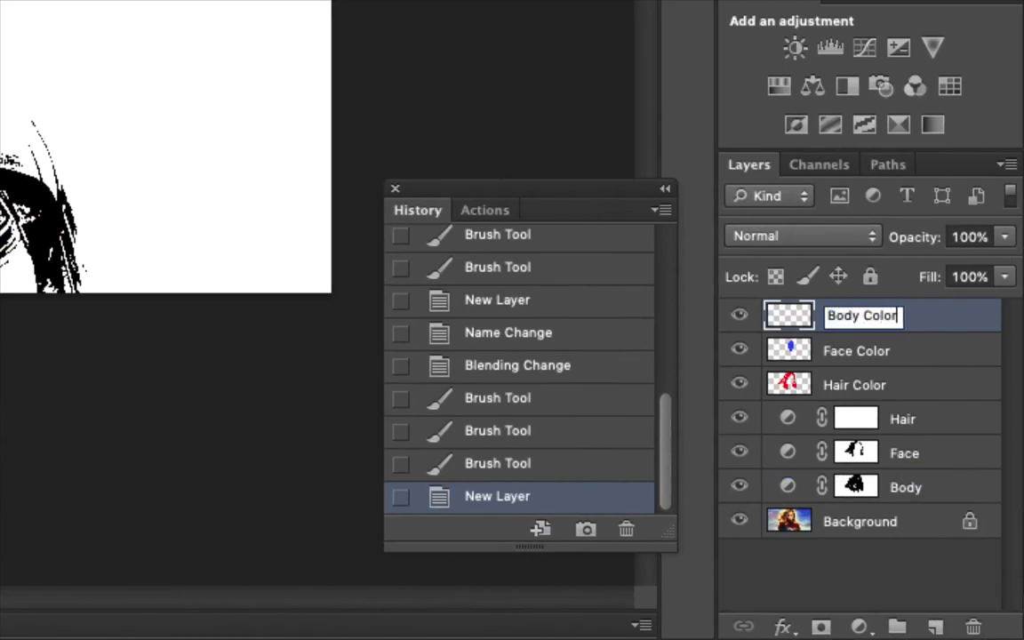
{"action": "key", "text": "Return"}
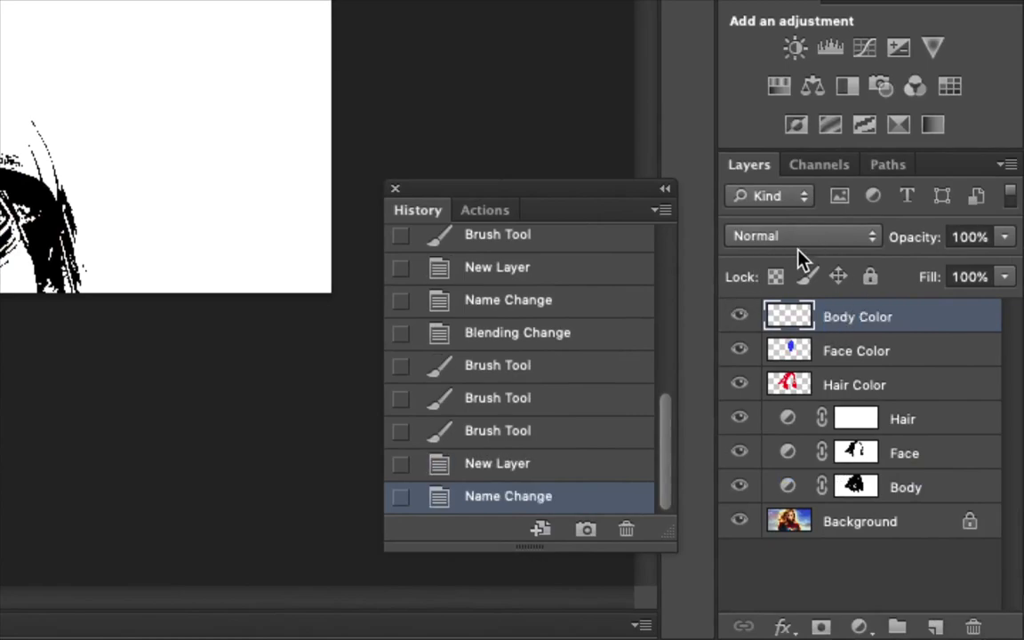
Step: Set the Body Color layer's blend mode to Multiply
{"action": "left_click", "coordinate": [838, 238]}
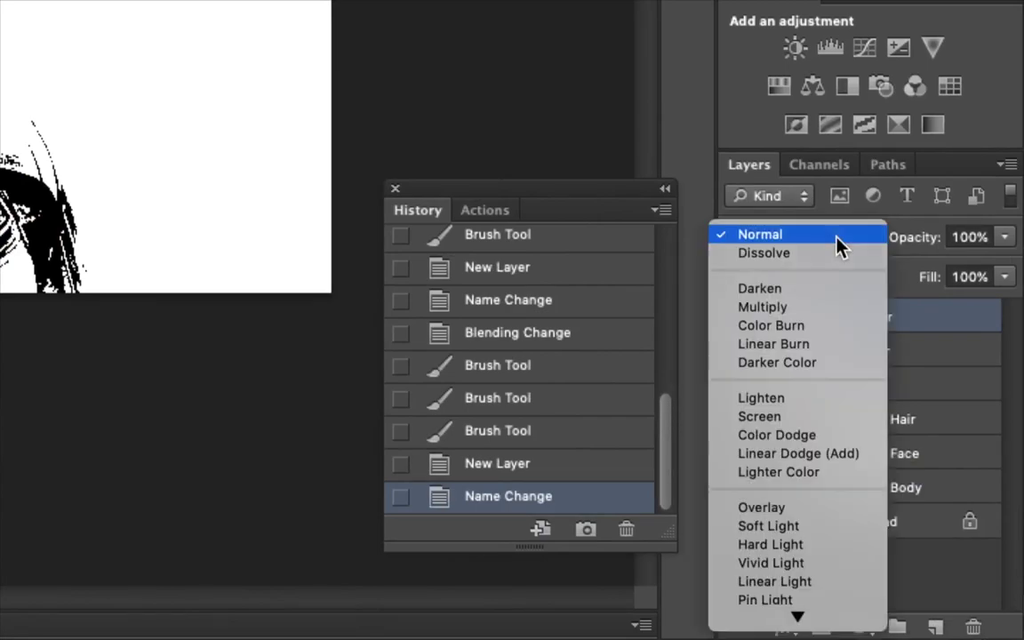
{"action": "left_click", "coordinate": [840, 322]}
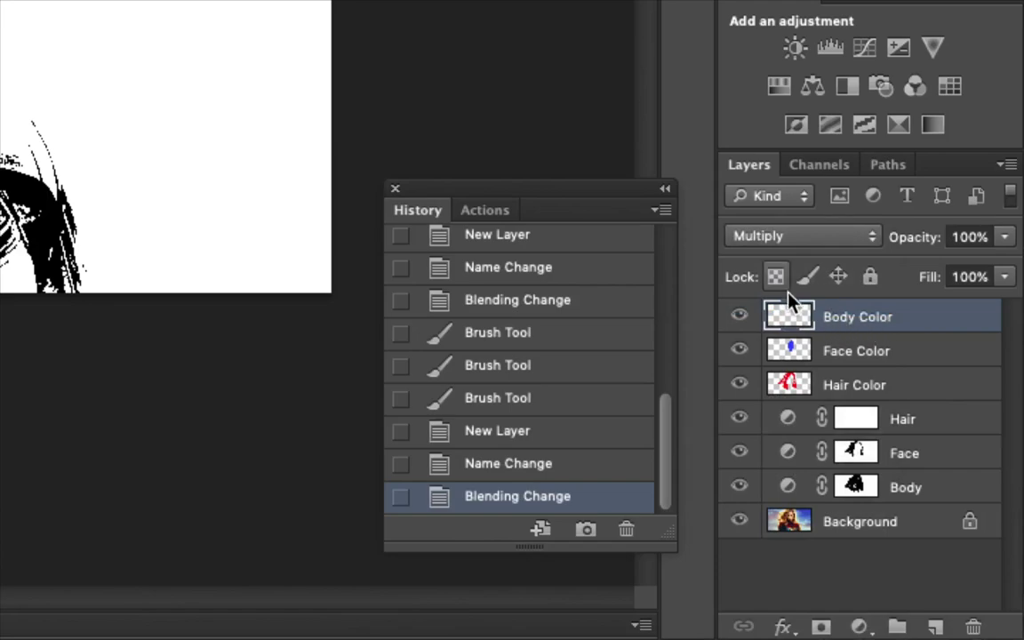
{"action": "left_click", "coordinate": [932, 346]}
{"action": "left_click", "coordinate": [933, 331]}
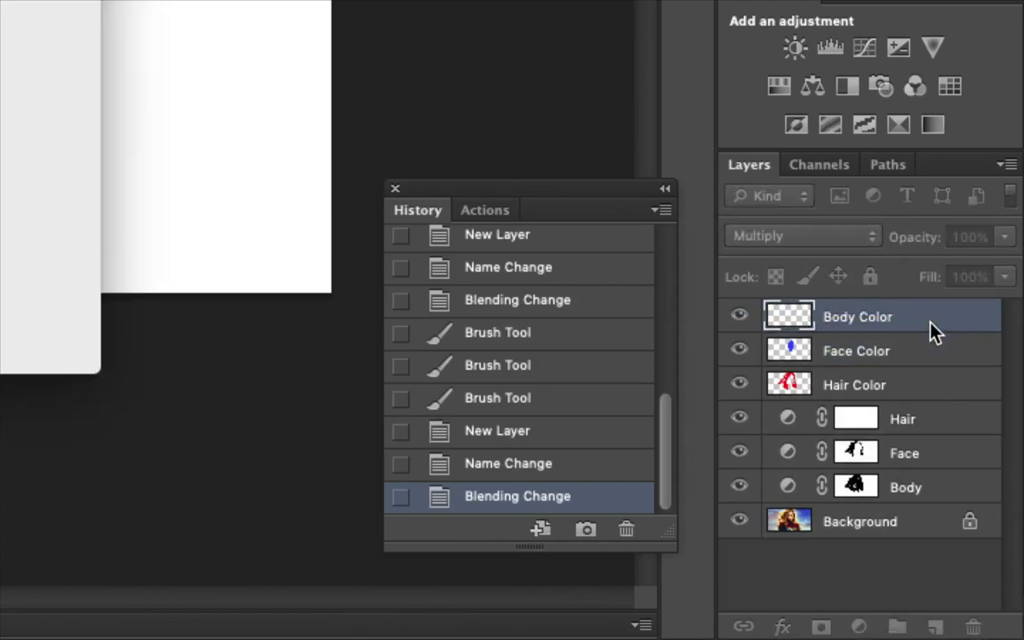
{"action": "double_click", "coordinate": [933, 330]}
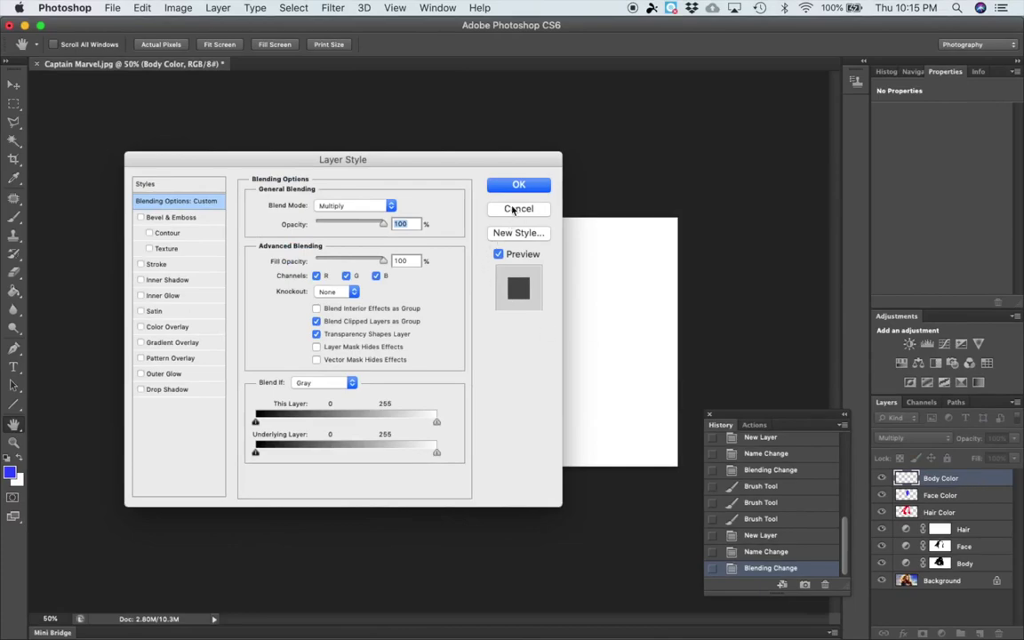
{"action": "left_click", "coordinate": [513, 209]}
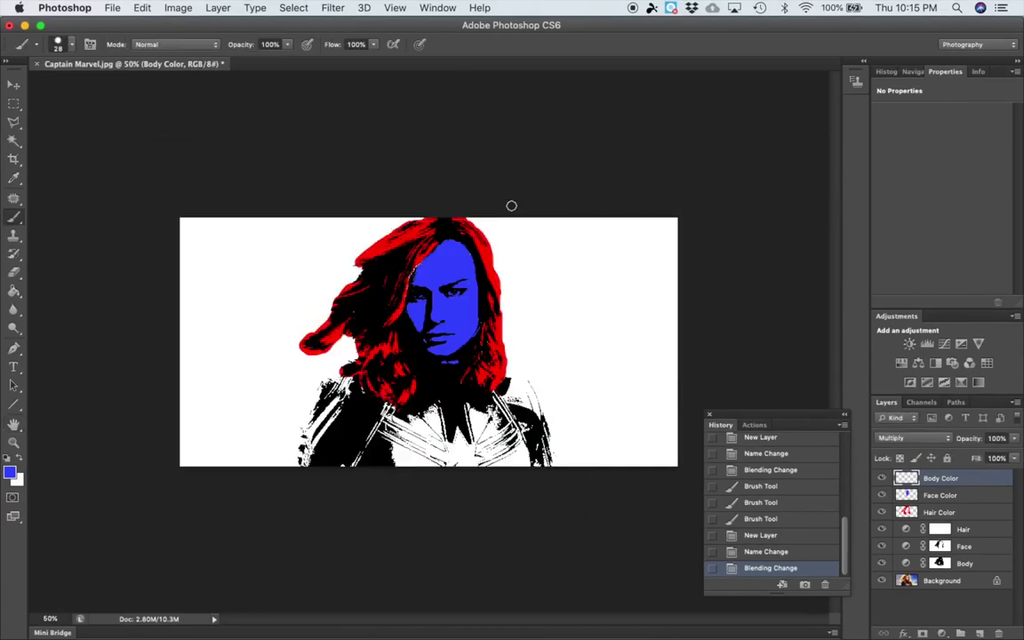
Step: Set the foreground color to orange ffa837 and brush it over the suit on the Body Color layer
{"action": "left_click", "coordinate": [10, 474]}
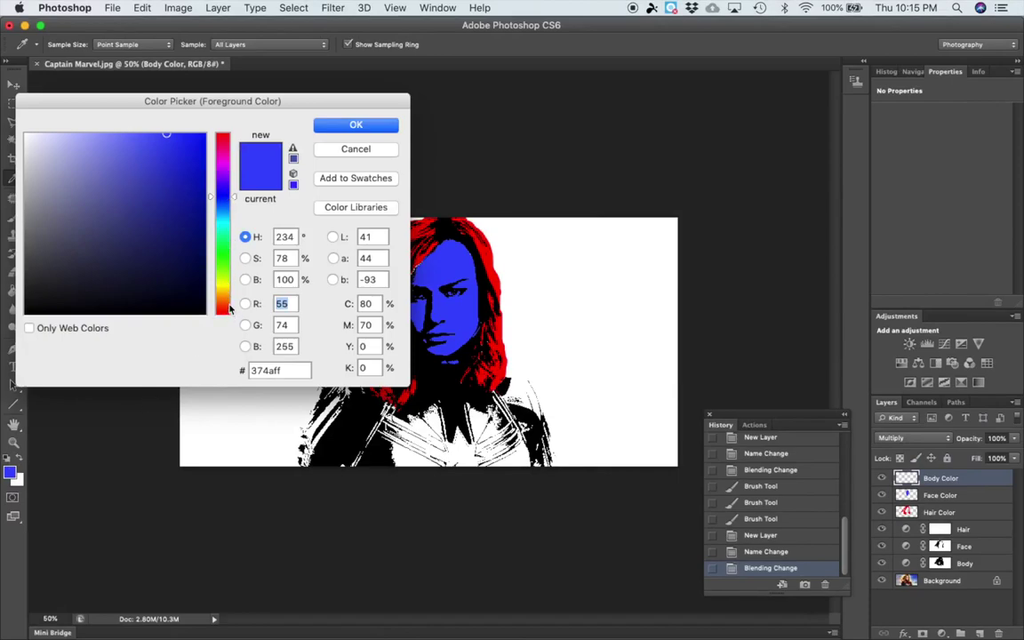
{"action": "left_click_drag", "start_coordinate": [228, 248], "coordinate": [235, 304]}
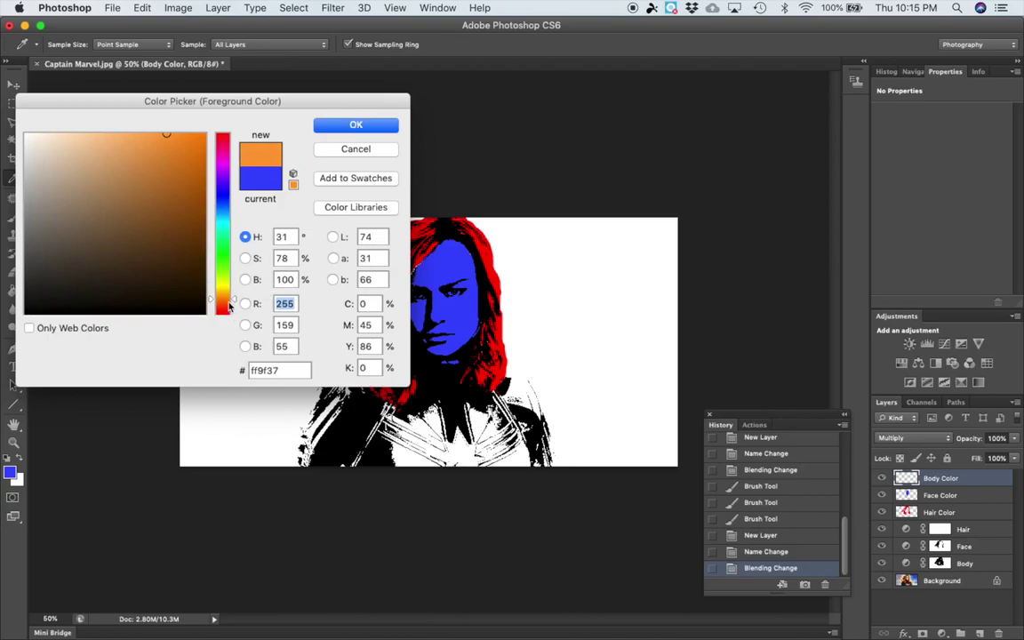
{"action": "left_click_drag", "start_coordinate": [235, 303], "coordinate": [237, 302]}
{"action": "left_click", "coordinate": [342, 125]}
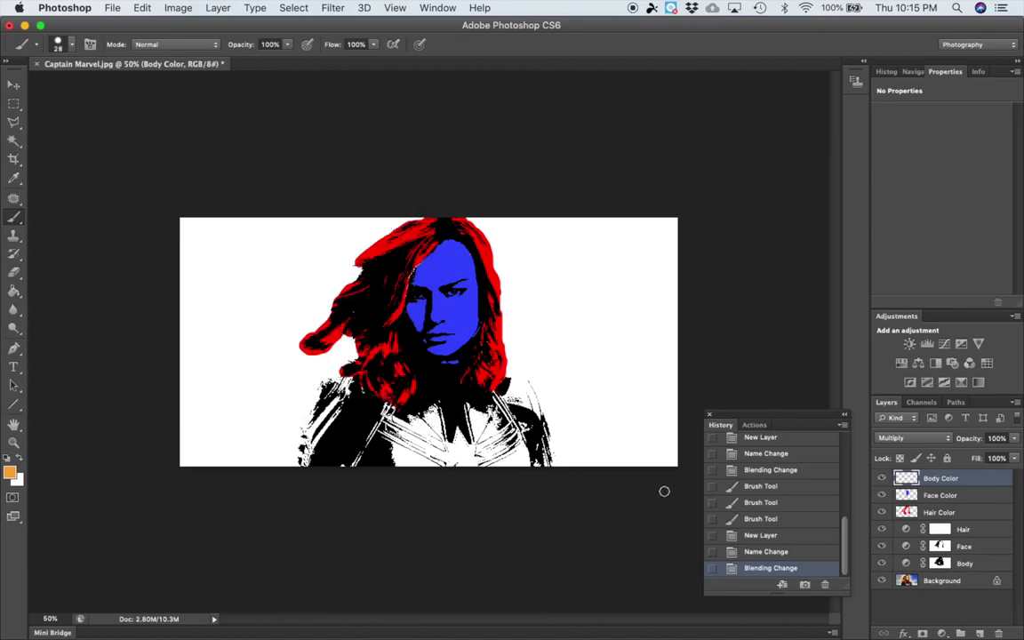
{"action": "mouse_move", "coordinate": [396, 429]}
{"action": "left_mouse_down"}
{"action": "mouse_move", "coordinate": [378, 454]}
{"action": "mouse_move", "coordinate": [445, 474]}
{"action": "mouse_move", "coordinate": [347, 407]}
{"action": "left_mouse_up"}
{"action": "mouse_move", "coordinate": [313, 366]}
{"action": "left_mouse_down"}
{"action": "mouse_move", "coordinate": [307, 347]}
{"action": "mouse_move", "coordinate": [294, 355]}
{"action": "left_mouse_up"}
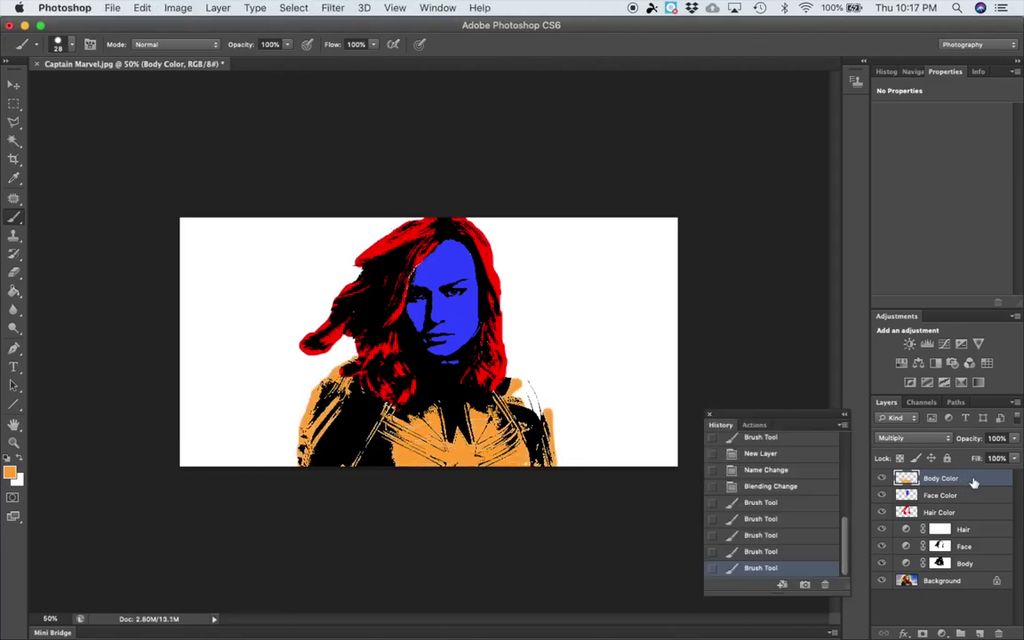
Step: Compare the painted body with the original photo by repeatedly isolating the Background layer and restoring all layers
{"action": "left_click", "coordinate": [882, 581], "text": "alt"}
{"action": "left_click", "coordinate": [882, 582], "text": "alt"}
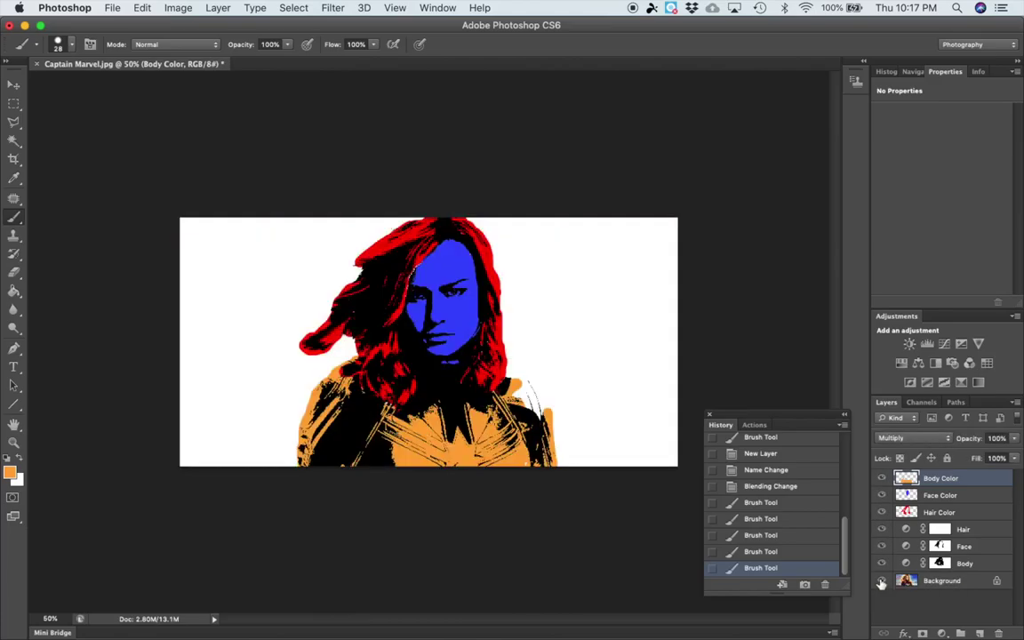
{"action": "left_click", "coordinate": [882, 582], "text": "alt"}
{"action": "left_click", "coordinate": [882, 581], "text": "alt"}
{"action": "left_click", "coordinate": [882, 581], "text": "alt"}
{"action": "left_click", "coordinate": [882, 581], "text": "alt"}
{"action": "left_click", "coordinate": [882, 582], "text": "alt"}
{"action": "left_click", "coordinate": [882, 582], "text": "alt"}
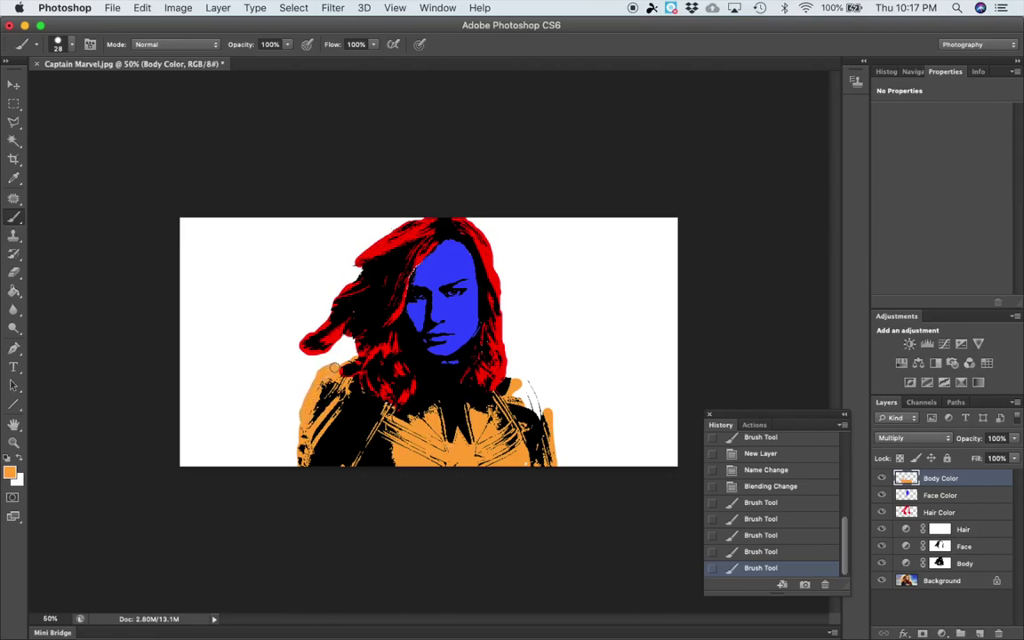
Step: Paint the remaining shoulder areas and the lower edge of the suit orange on the Body Color layer
{"action": "left_click", "coordinate": [295, 373]}
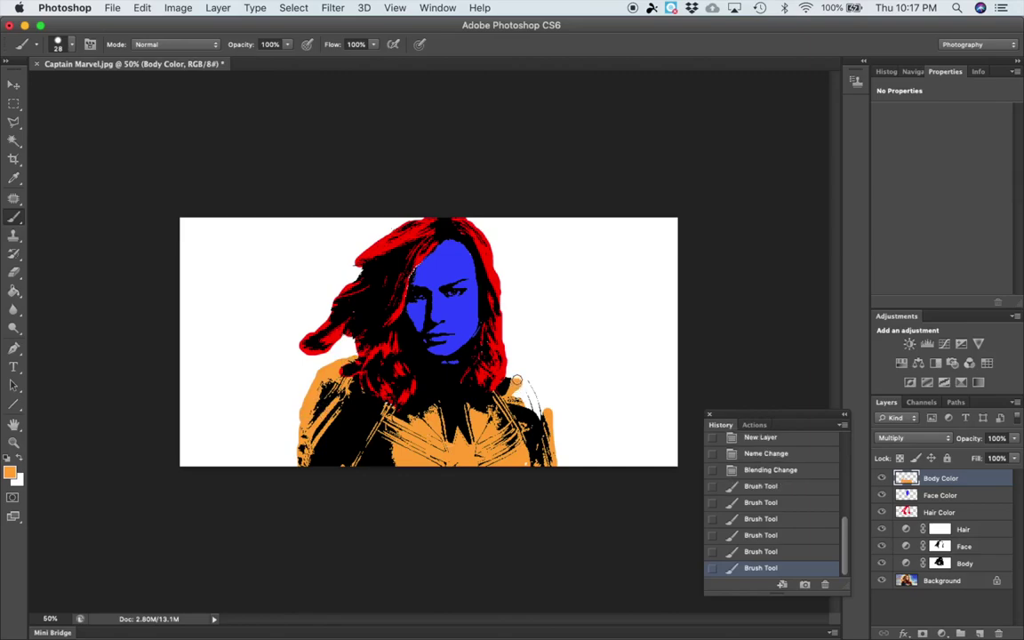
{"action": "left_click_drag", "start_coordinate": [478, 350], "coordinate": [493, 382]}
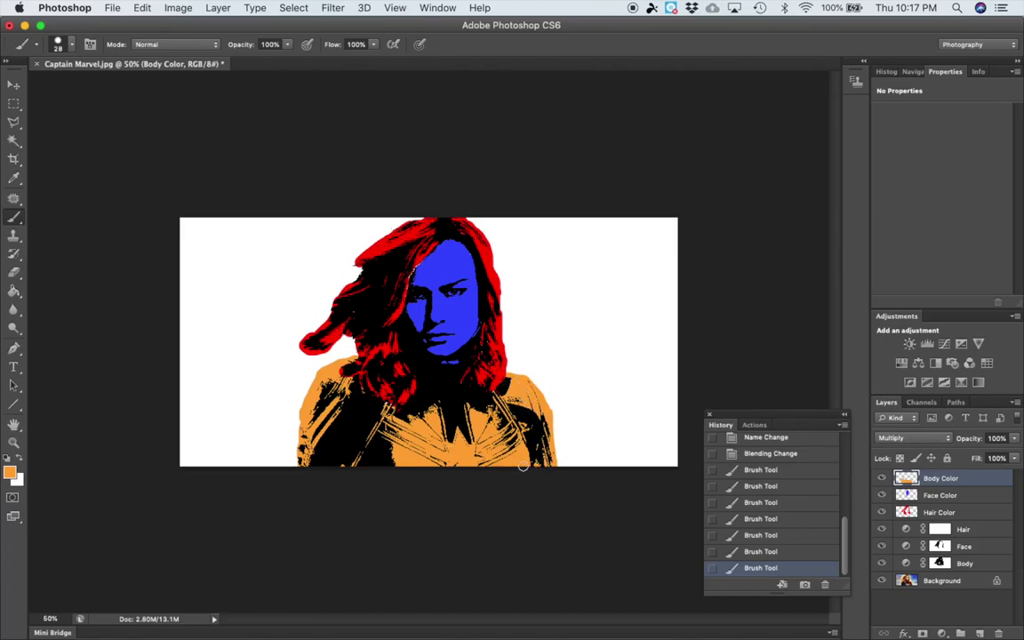
{"action": "mouse_move", "coordinate": [348, 447]}
{"action": "left_mouse_down"}
{"action": "mouse_move", "coordinate": [359, 429]}
{"action": "mouse_move", "coordinate": [469, 468]}
{"action": "left_mouse_up"}
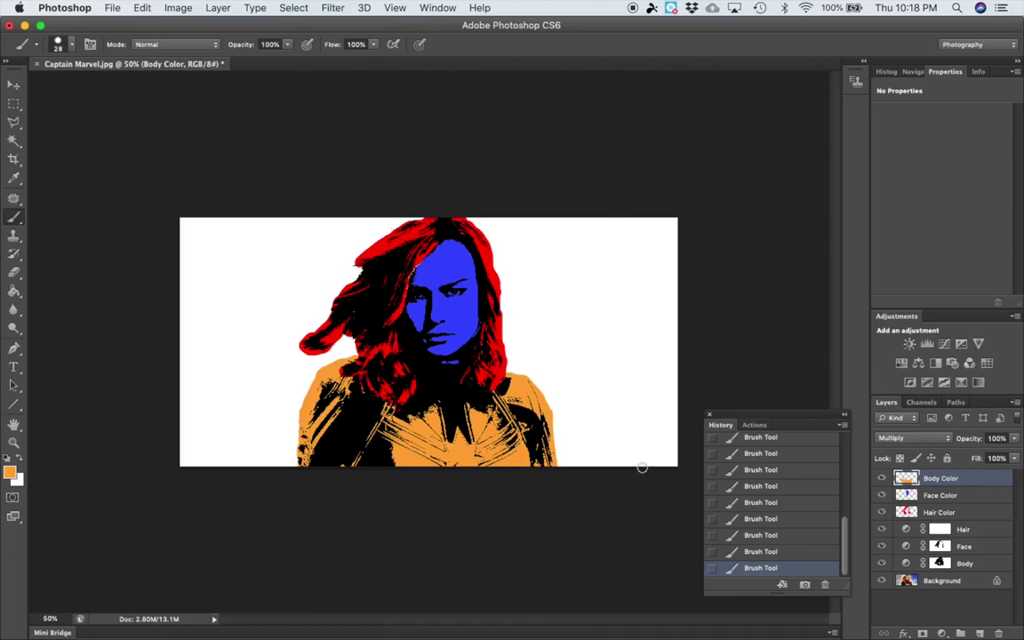
Step: Add a new layer named Background Color above the Body Color layer, keeping its blend mode at Normal
{"action": "left_click", "coordinate": [980, 634]}
{"action": "double_click", "coordinate": [935, 480]}
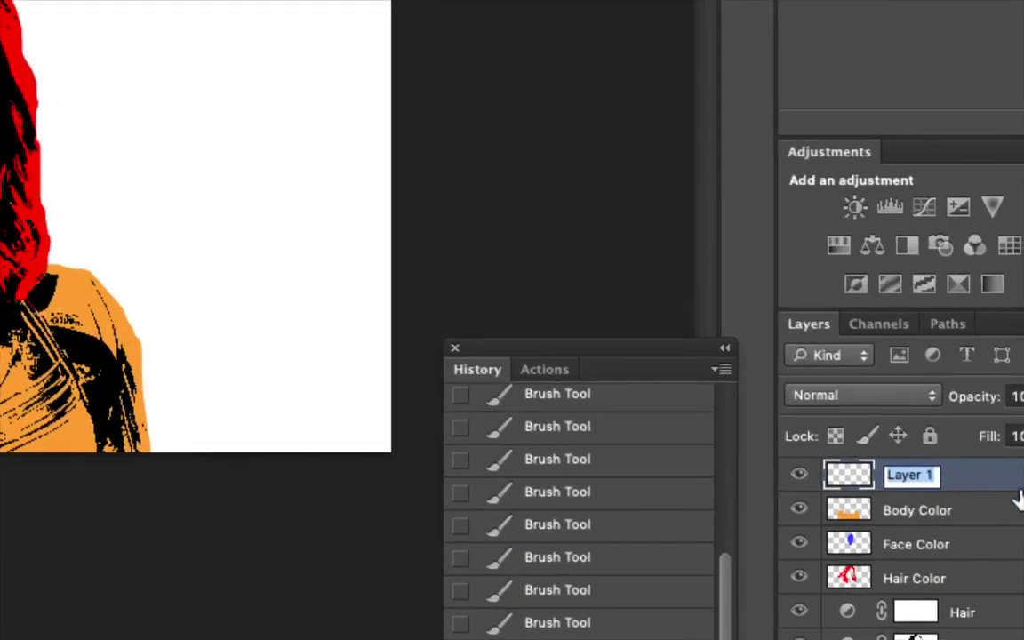
{"action": "type", "text": "Background Color"}
{"action": "key", "text": "Return"}
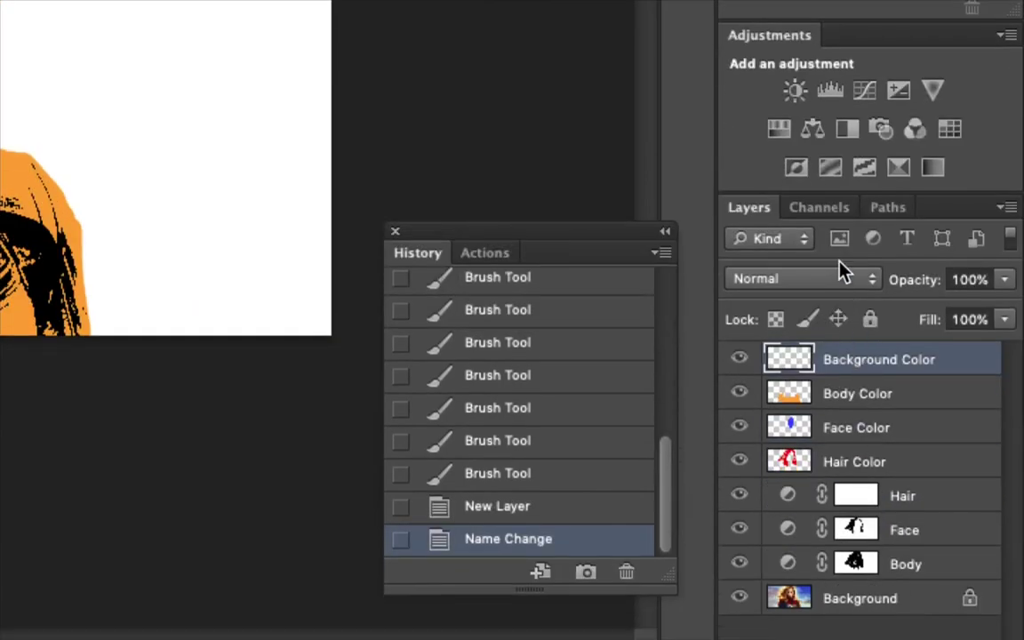
{"action": "left_click", "coordinate": [834, 453]}
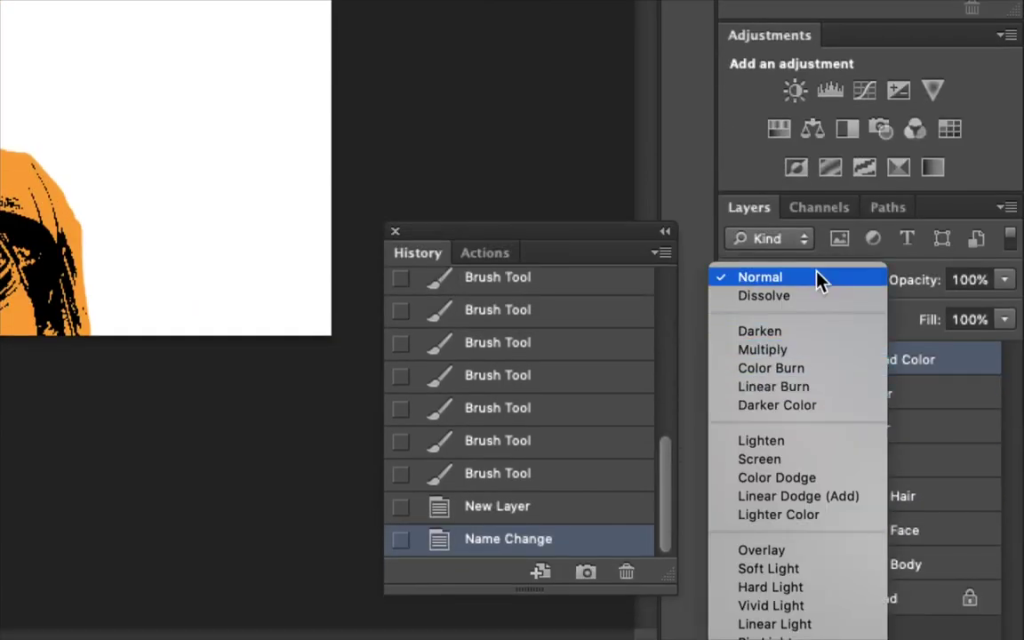
{"action": "left_click", "coordinate": [817, 276]}
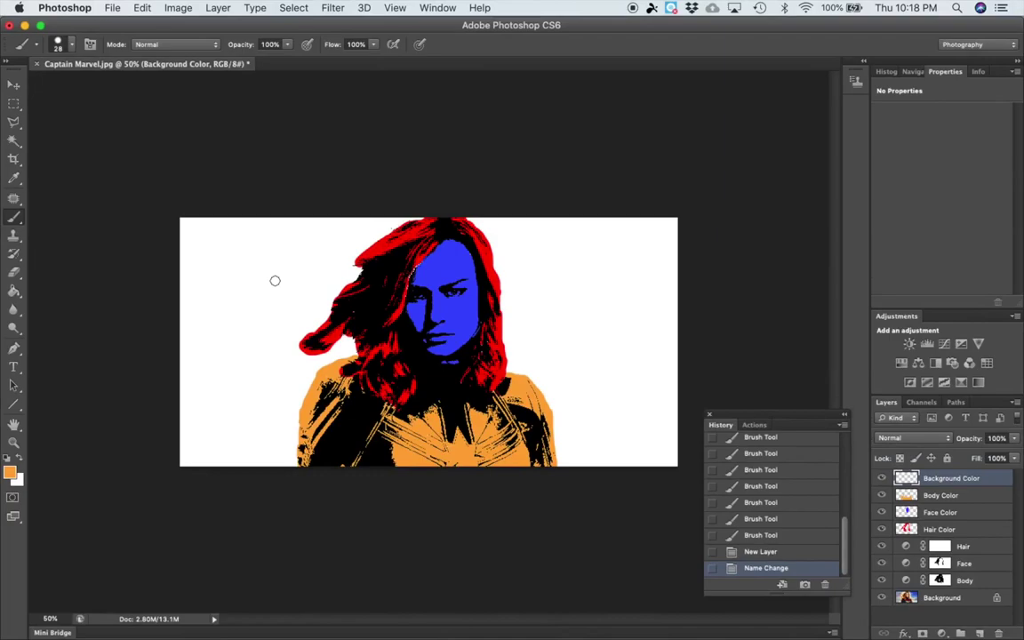
Step: Change the foreground color to bright green
{"action": "left_click", "coordinate": [10, 474]}
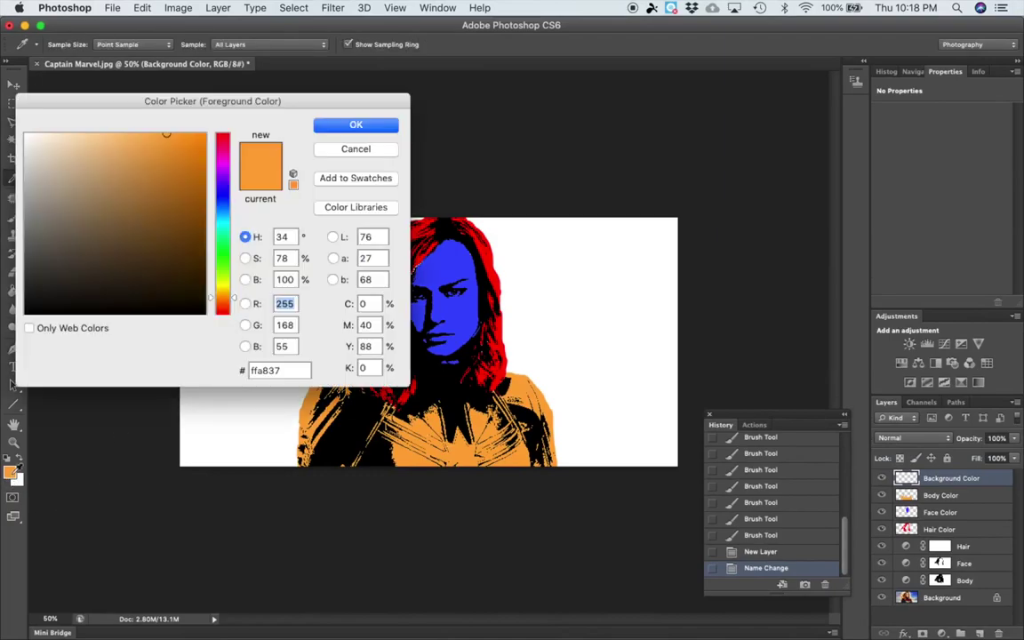
{"action": "left_click_drag", "start_coordinate": [220, 221], "coordinate": [230, 258]}
{"action": "left_click", "coordinate": [343, 126]}
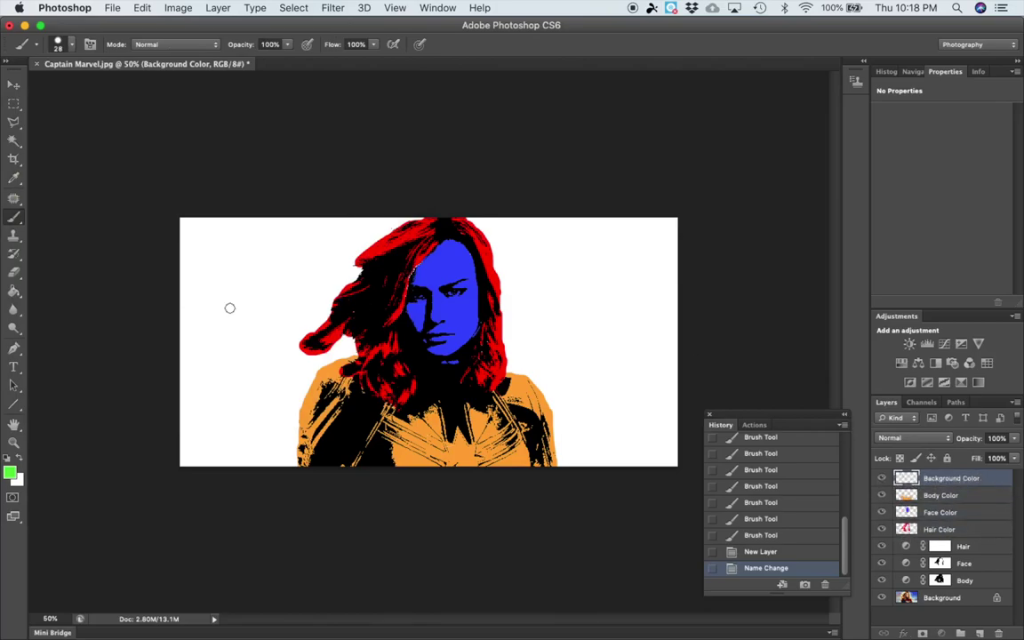
Step: Try filling the Background Color layer with green using the Paint Bucket and reordering it, and revert to the history state before the fill
{"action": "left_click", "coordinate": [14, 291]}
{"action": "left_click", "coordinate": [230, 296]}
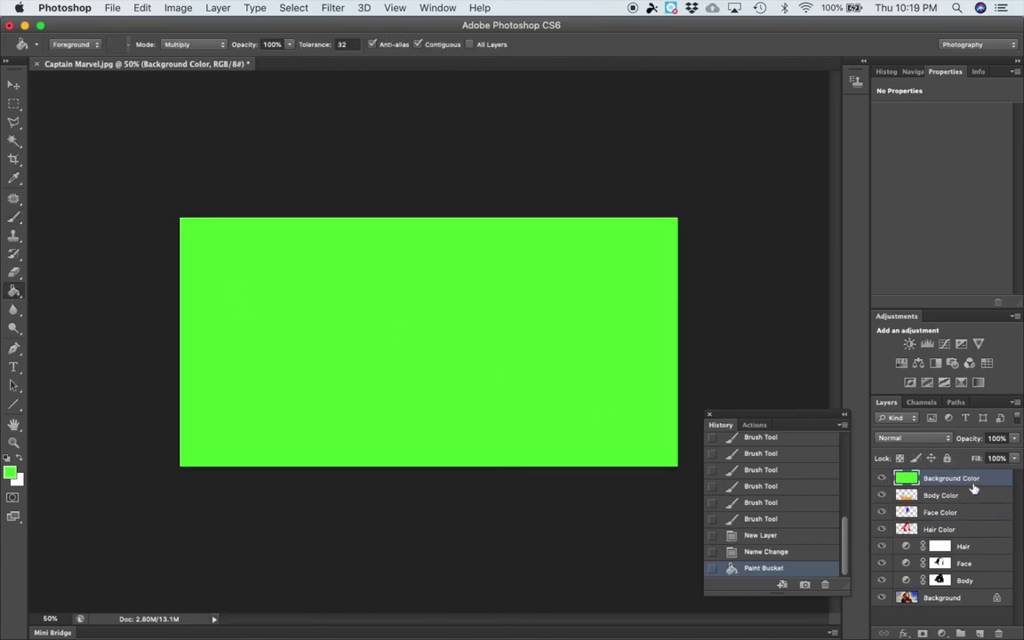
{"action": "mouse_move", "coordinate": [983, 481]}
{"action": "left_mouse_down"}
{"action": "mouse_move", "coordinate": [984, 591]}
{"action": "mouse_move", "coordinate": [984, 481]}
{"action": "left_mouse_up"}
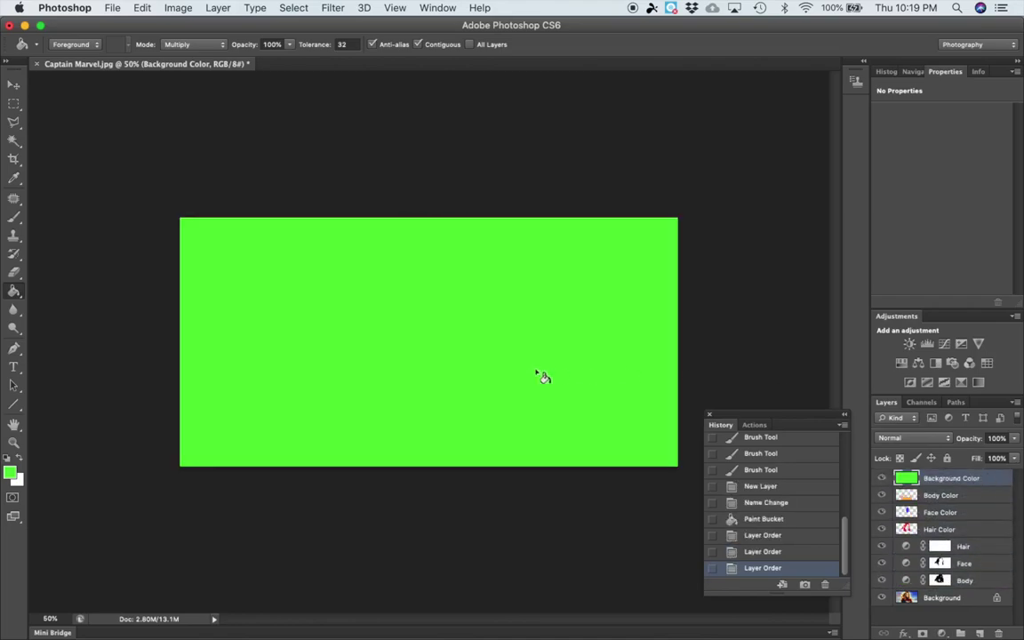
{"action": "left_click", "coordinate": [766, 503]}
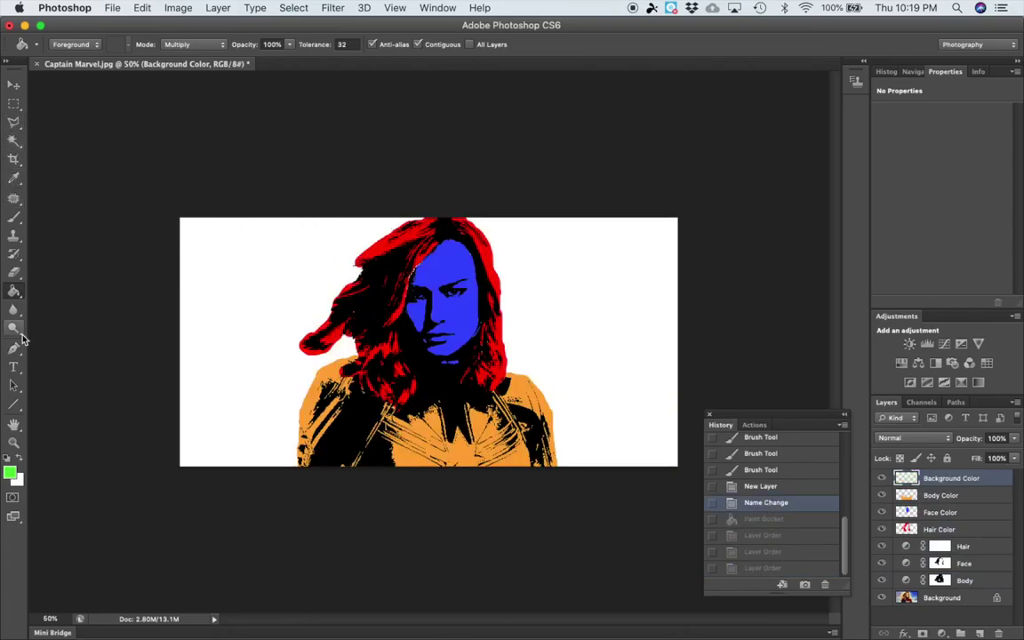
Step: Paint the area around the figure green on the Background Color layer with a 123 px brush
{"action": "left_click", "coordinate": [14, 218]}
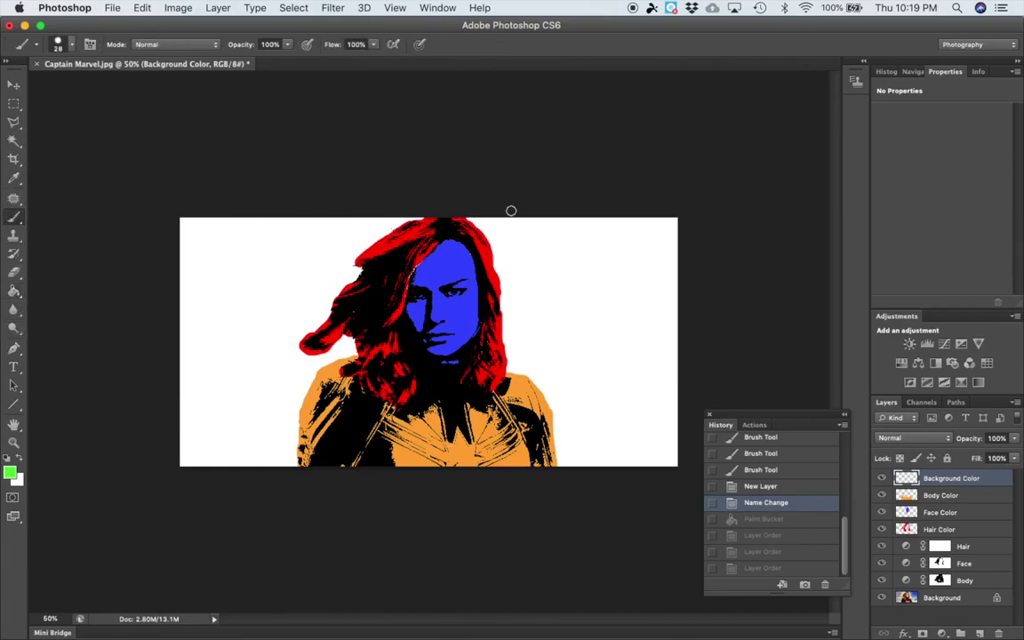
{"action": "left_click", "coordinate": [71, 49]}
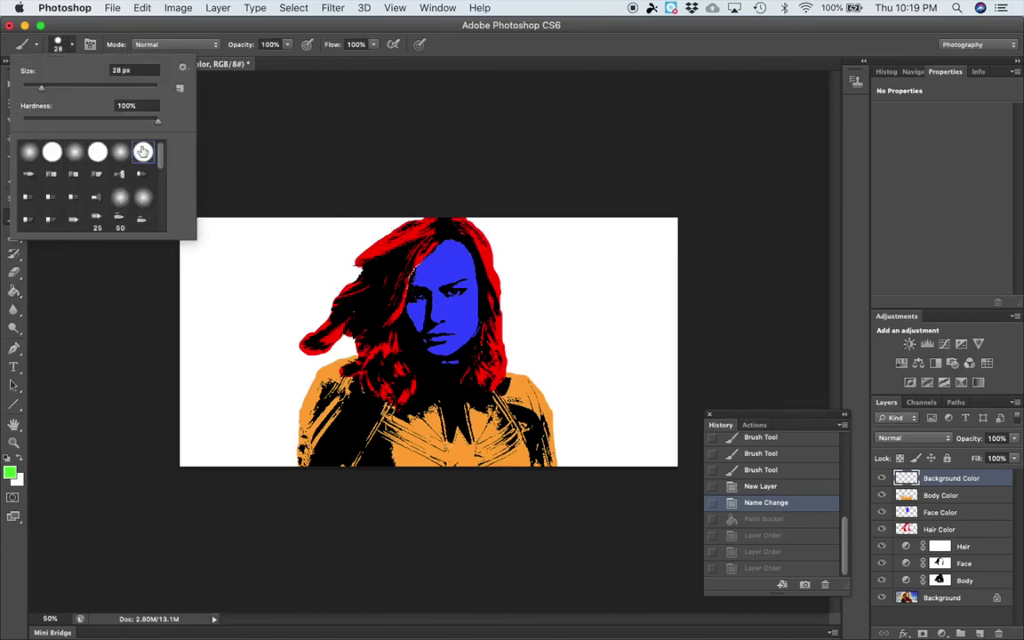
{"action": "left_click_drag", "start_coordinate": [40, 87], "coordinate": [97, 86]}
{"action": "left_click", "coordinate": [239, 195]}
{"action": "mouse_move", "coordinate": [221, 194]}
{"action": "left_mouse_down"}
{"action": "mouse_move", "coordinate": [193, 227]}
{"action": "mouse_move", "coordinate": [188, 434]}
{"action": "mouse_move", "coordinate": [230, 225]}
{"action": "mouse_move", "coordinate": [241, 326]}
{"action": "mouse_move", "coordinate": [301, 231]}
{"action": "mouse_move", "coordinate": [201, 297]}
{"action": "left_mouse_up"}
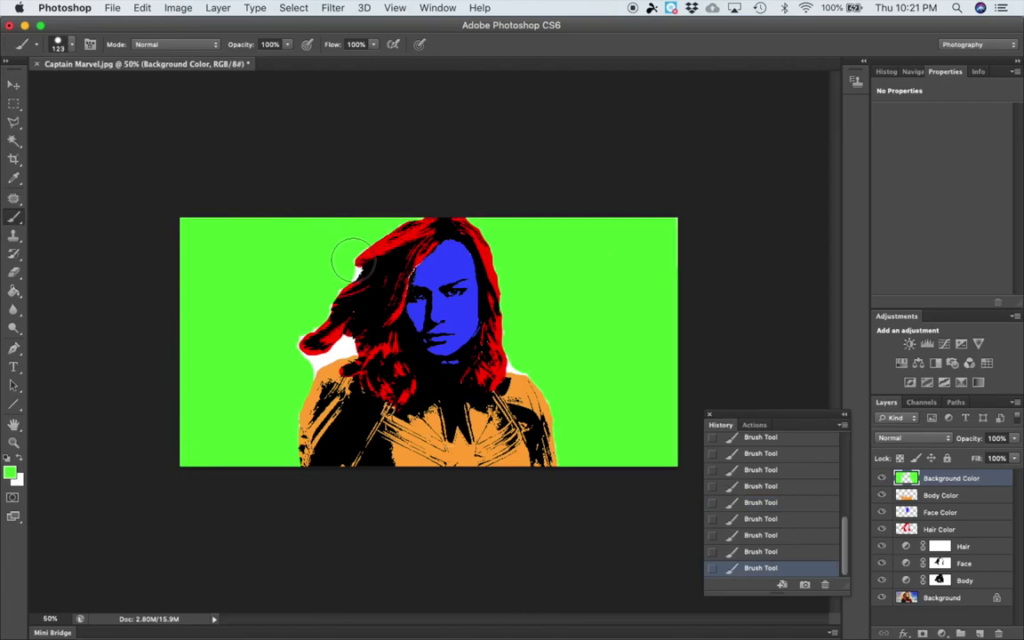
Step: Reduce the brush to 16 px and paint green into the white gaps between the hair and shoulder and along the hair edge
{"action": "left_click", "coordinate": [74, 49]}
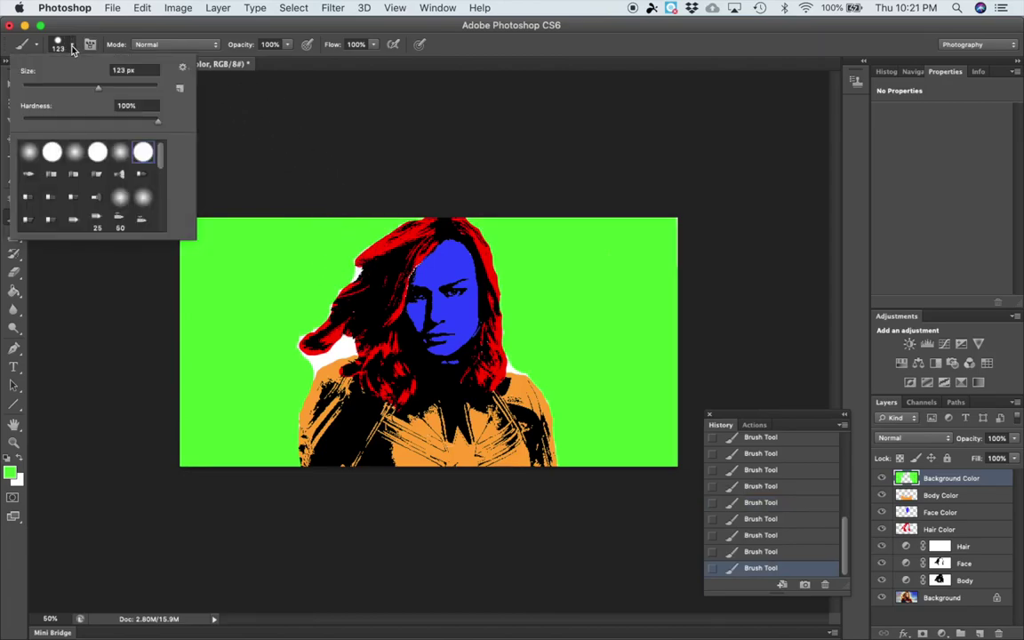
{"action": "left_click_drag", "start_coordinate": [89, 86], "coordinate": [33, 90]}
{"action": "left_click", "coordinate": [297, 133]}
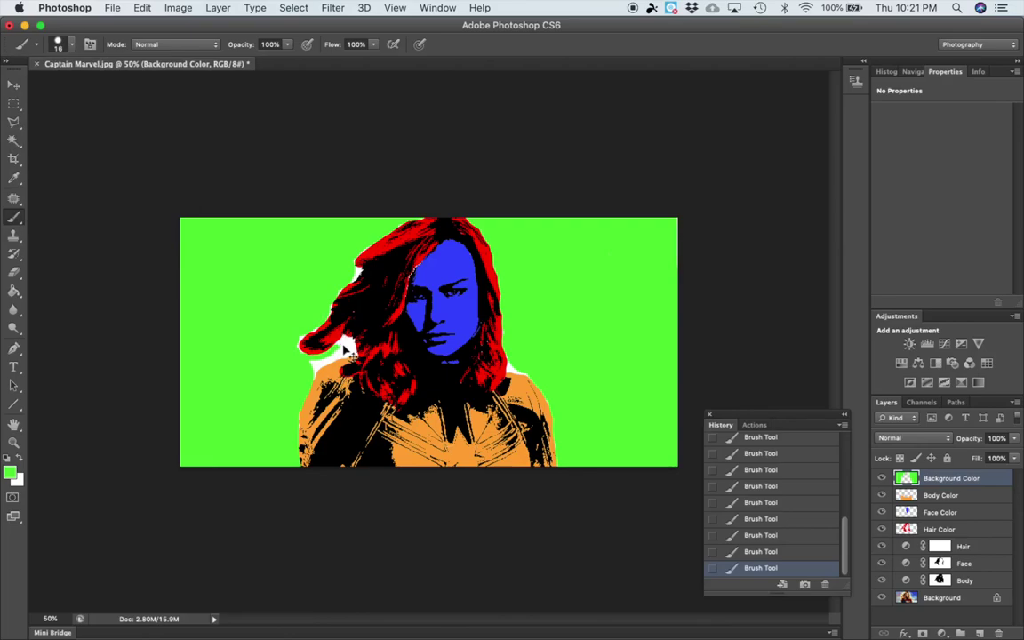
{"action": "key", "text": "super+equal"}
{"action": "scroll", "coordinate": [342, 345], "scroll_direction": "up", "scroll_amount": 5}
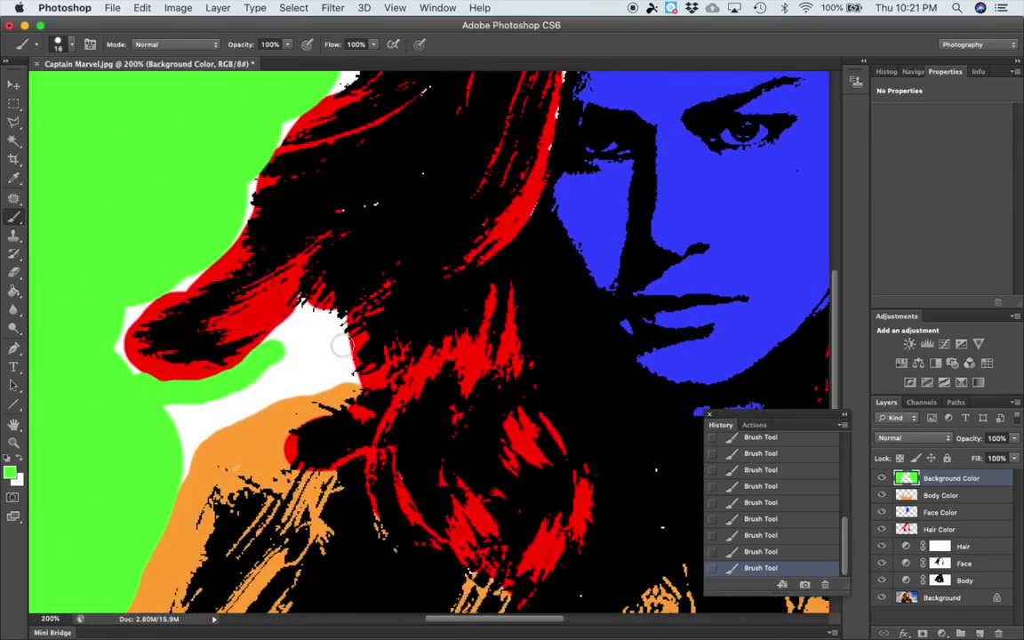
{"action": "scroll", "coordinate": [343, 345], "scroll_direction": "left", "scroll_amount": 3}
{"action": "mouse_move", "coordinate": [338, 349]}
{"action": "left_mouse_down"}
{"action": "mouse_move", "coordinate": [363, 323]}
{"action": "mouse_move", "coordinate": [401, 319]}
{"action": "mouse_move", "coordinate": [418, 378]}
{"action": "mouse_move", "coordinate": [287, 419]}
{"action": "mouse_move", "coordinate": [255, 455]}
{"action": "mouse_move", "coordinate": [226, 422]}
{"action": "mouse_move", "coordinate": [220, 378]}
{"action": "mouse_move", "coordinate": [359, 347]}
{"action": "mouse_move", "coordinate": [377, 371]}
{"action": "mouse_move", "coordinate": [375, 347]}
{"action": "mouse_move", "coordinate": [236, 401]}
{"action": "mouse_move", "coordinate": [191, 360]}
{"action": "mouse_move", "coordinate": [178, 329]}
{"action": "mouse_move", "coordinate": [199, 377]}
{"action": "mouse_move", "coordinate": [178, 320]}
{"action": "mouse_move", "coordinate": [187, 302]}
{"action": "mouse_move", "coordinate": [209, 298]}
{"action": "mouse_move", "coordinate": [196, 317]}
{"action": "mouse_move", "coordinate": [267, 263]}
{"action": "left_mouse_up"}
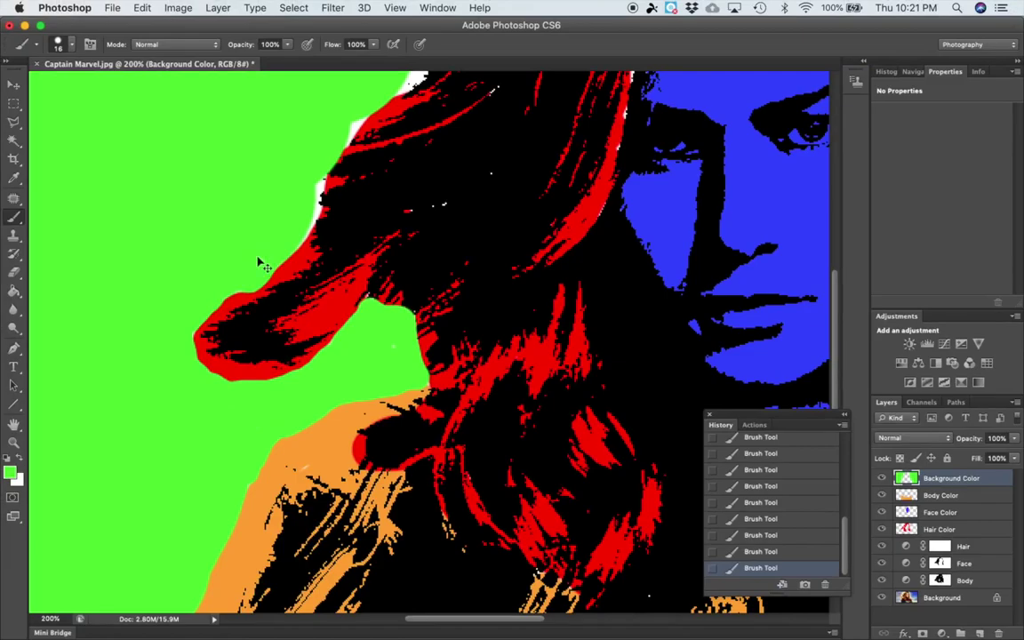
{"action": "key", "text": "super+minus"}
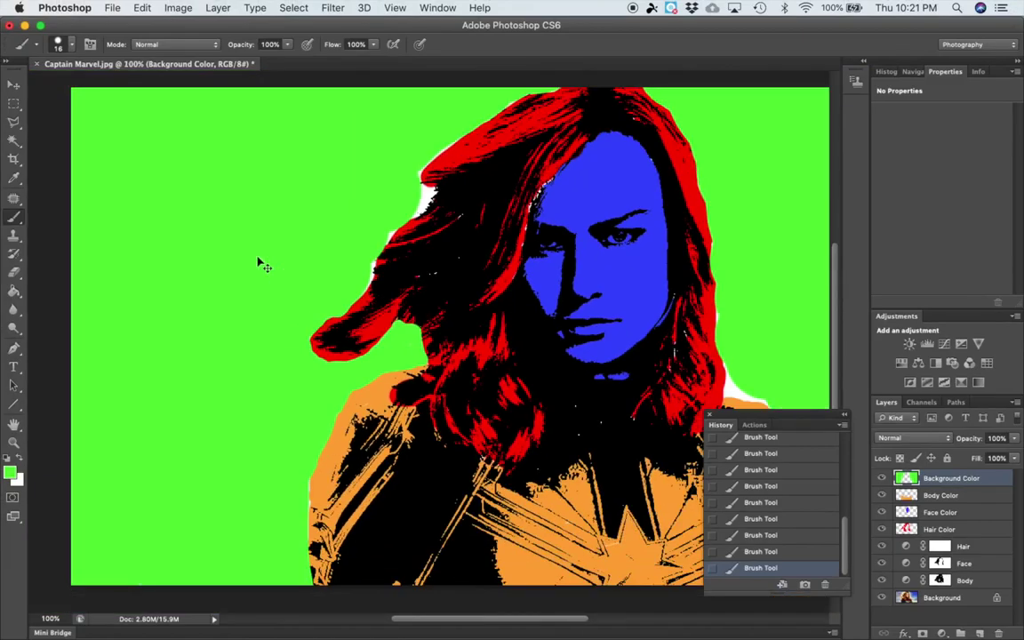
{"action": "key", "text": "super+minus"}
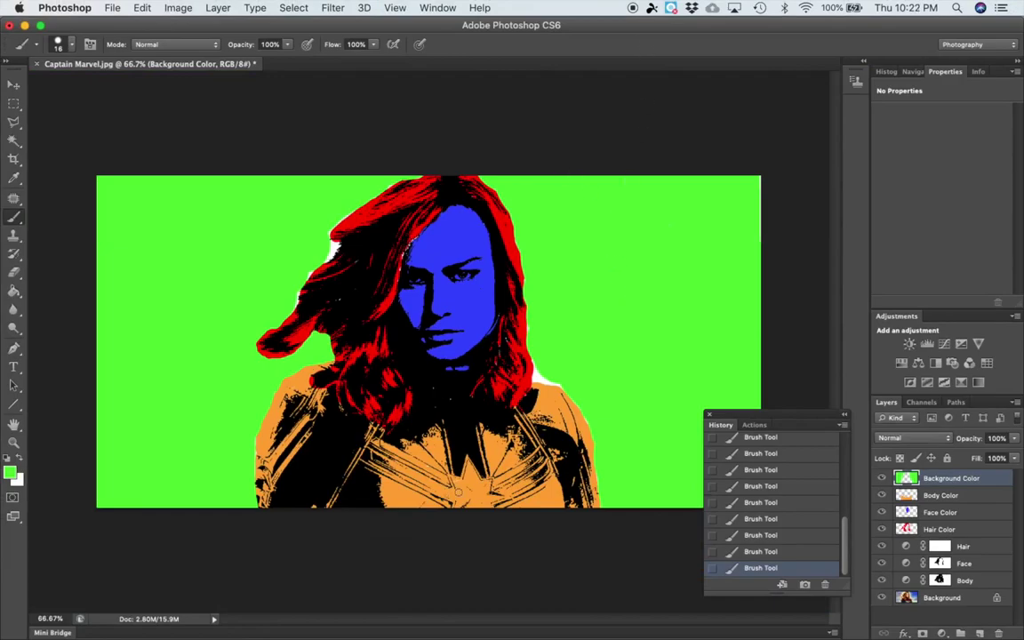
{"action": "left_click", "coordinate": [632, 8]}
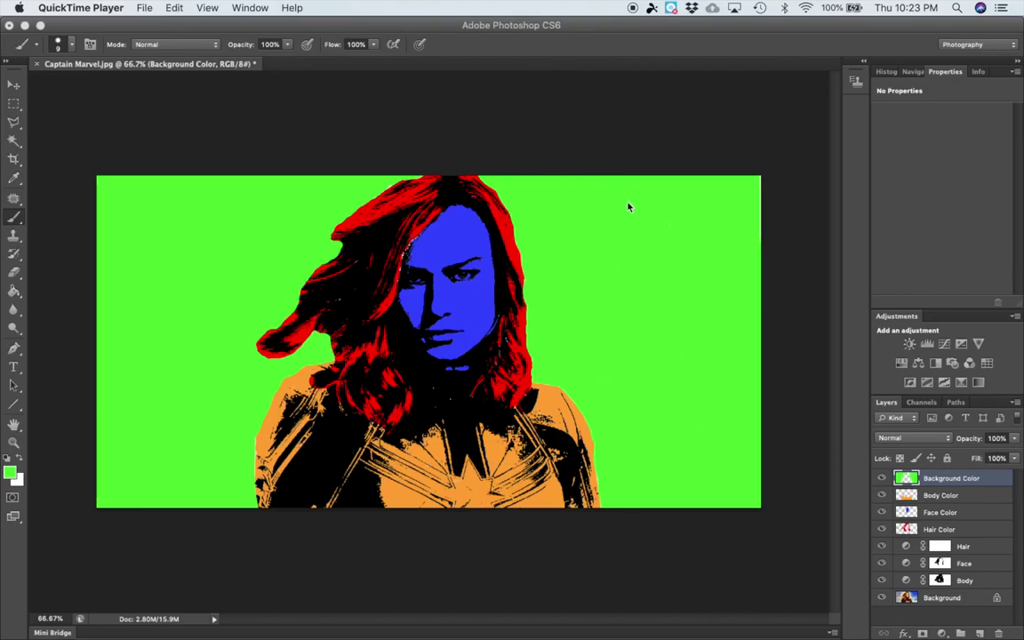
Step: Display the Threshold settings of the Hair adjustment layer
{"action": "left_click", "coordinate": [908, 548]}
{"action": "left_click", "coordinate": [940, 552]}
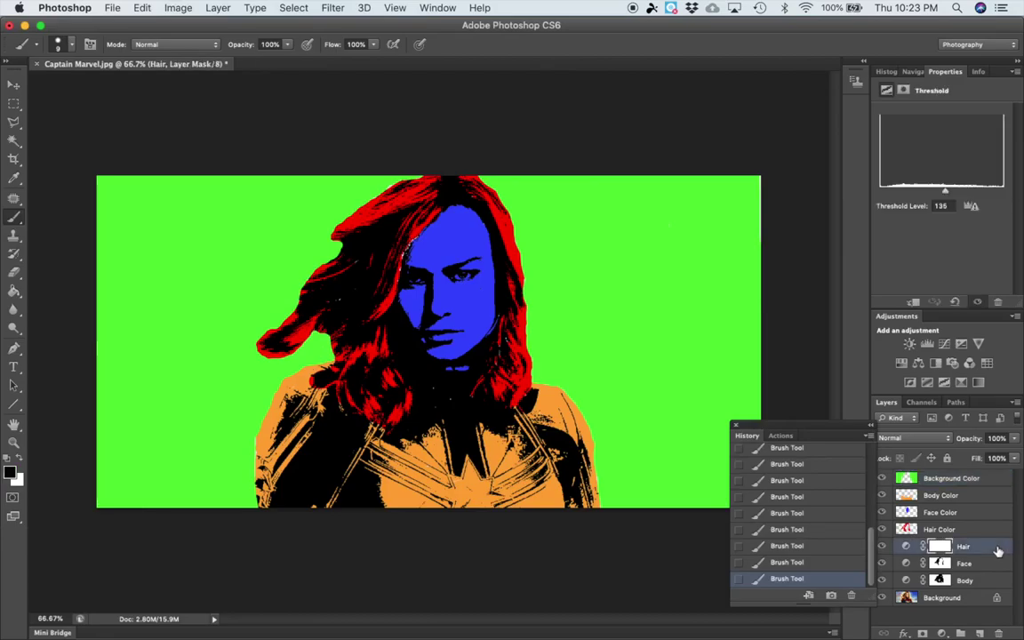
{"action": "left_click", "coordinate": [906, 547]}
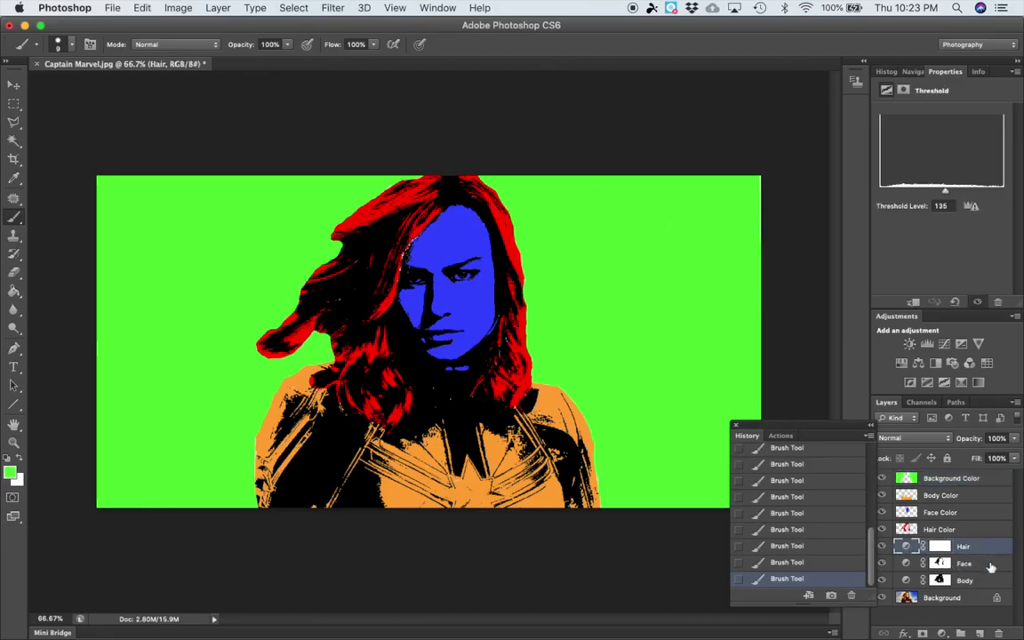
Step: Try raising the threshold levels of the Face and Hair adjustment layers, with 189 for Hair, and undo each change
{"action": "left_click", "coordinate": [936, 564]}
{"action": "left_click", "coordinate": [907, 565]}
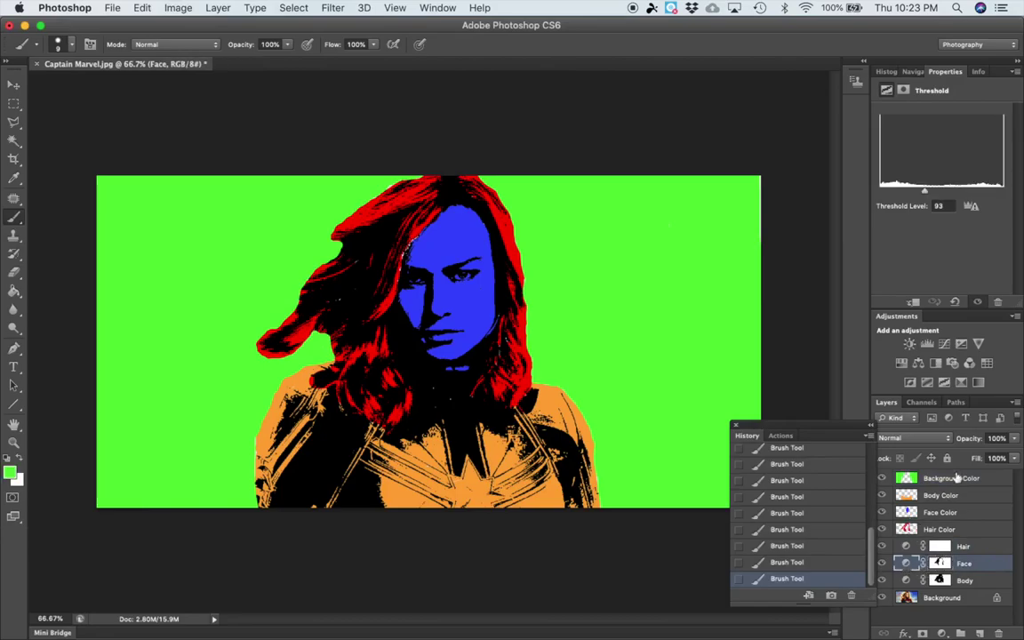
{"action": "mouse_move", "coordinate": [927, 193]}
{"action": "left_mouse_down"}
{"action": "mouse_move", "coordinate": [954, 195]}
{"action": "mouse_move", "coordinate": [925, 193]}
{"action": "mouse_move", "coordinate": [939, 195]}
{"action": "left_mouse_up"}
{"action": "key", "text": "super+z"}
{"action": "left_click", "coordinate": [940, 546]}
{"action": "left_click_drag", "start_coordinate": [945, 197], "coordinate": [973, 194]}
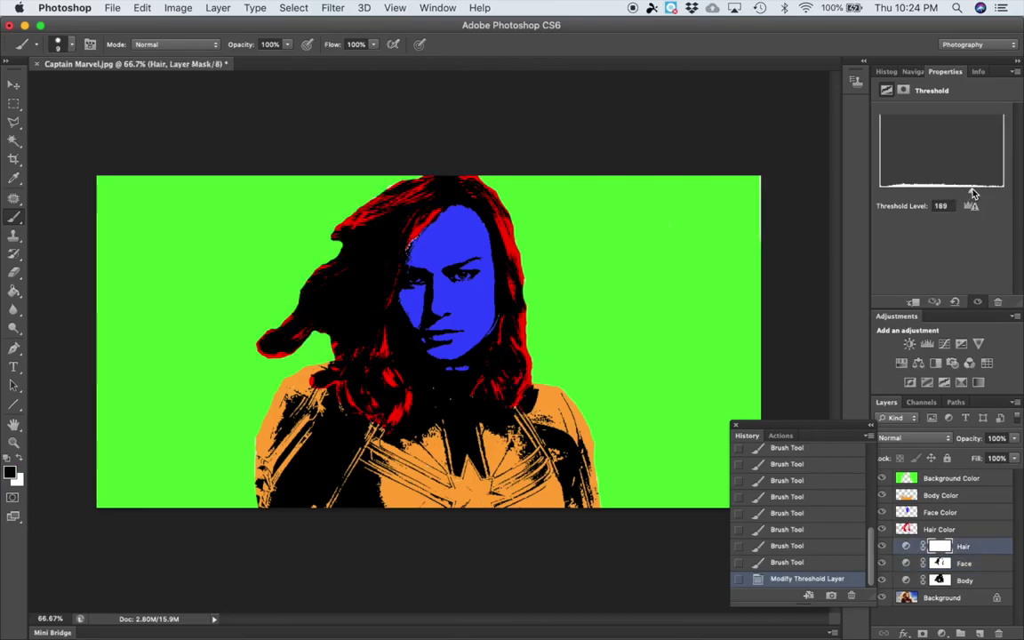
{"action": "key", "text": "super+z"}
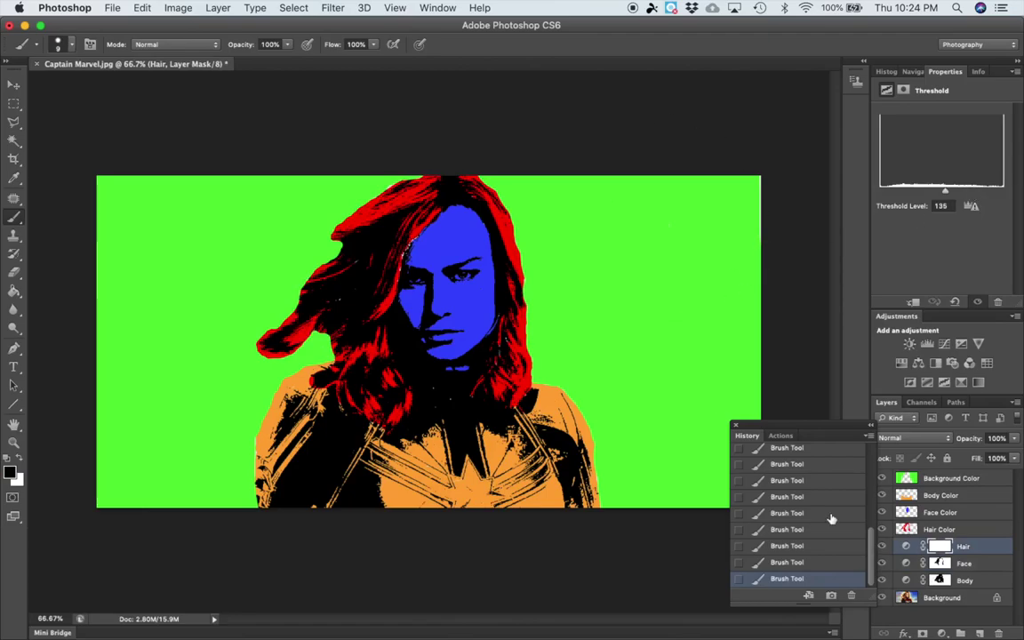
Step: Select the Background Color layer and set the foreground color to dark green #138400
{"action": "left_click_drag", "start_coordinate": [816, 431], "coordinate": [784, 400]}
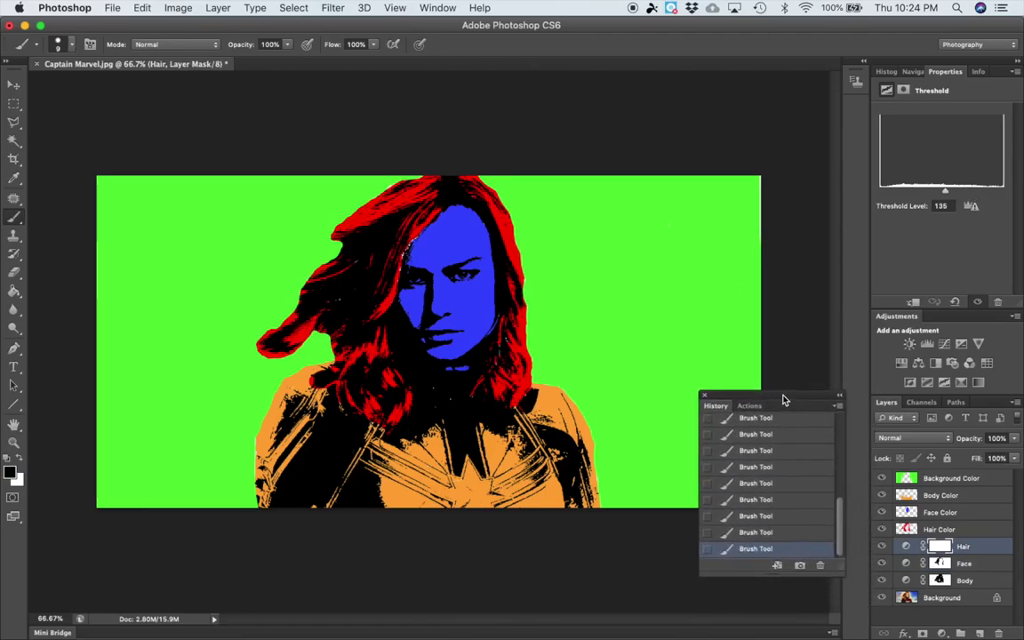
{"action": "left_click", "coordinate": [983, 478]}
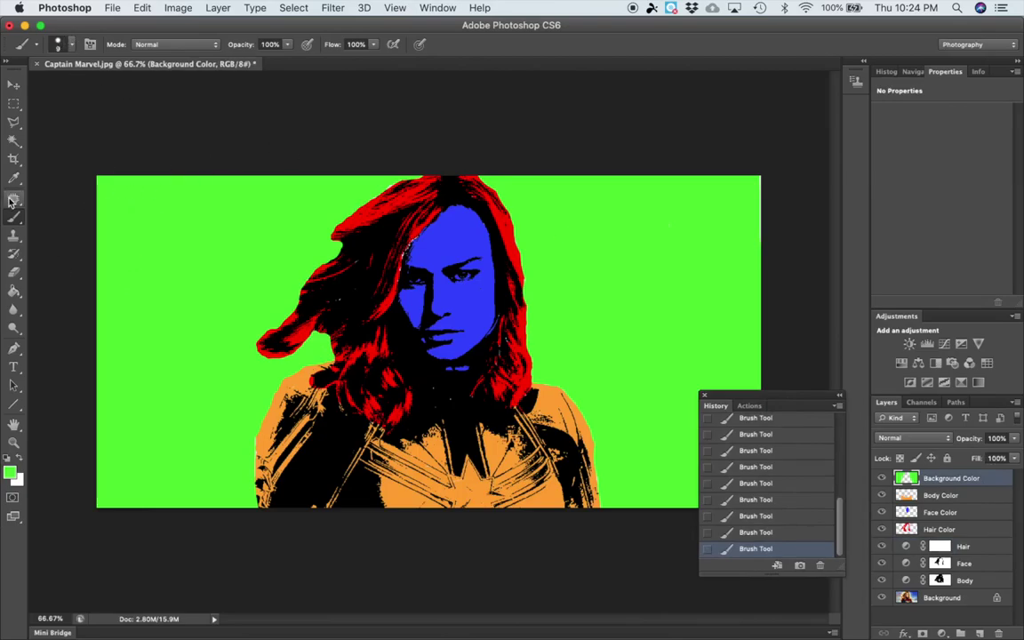
{"action": "left_click", "coordinate": [9, 472]}
{"action": "left_click_drag", "start_coordinate": [176, 169], "coordinate": [218, 221]}
{"action": "left_click", "coordinate": [322, 124]}
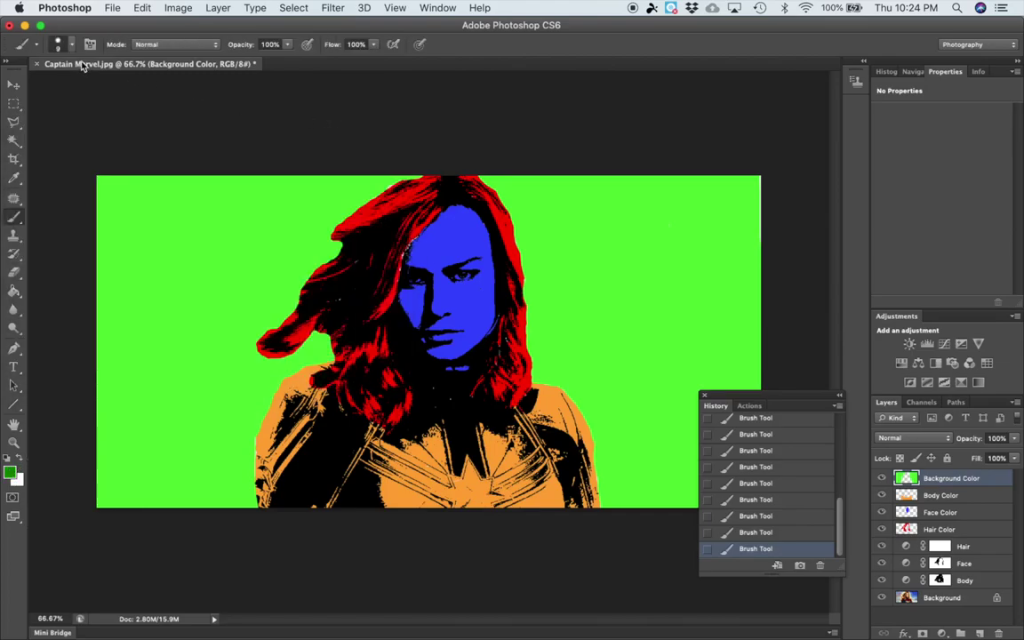
Step: Choose the 24 px spatter brush preset and enlarge it to 136 px
{"action": "left_click", "coordinate": [66, 45]}
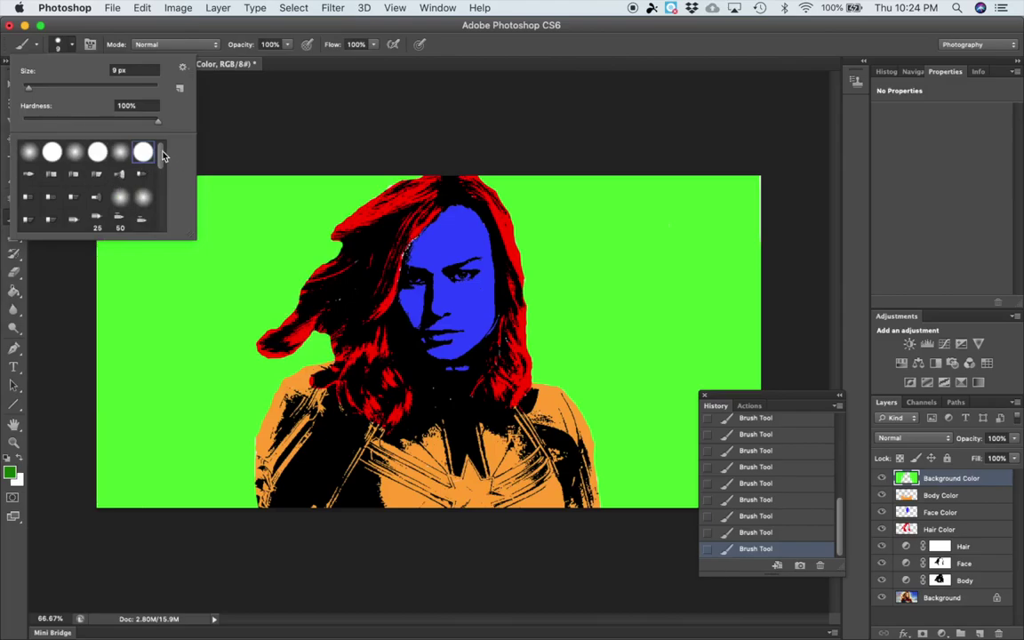
{"action": "scroll", "coordinate": [146, 178], "scroll_direction": "down", "scroll_amount": 10}
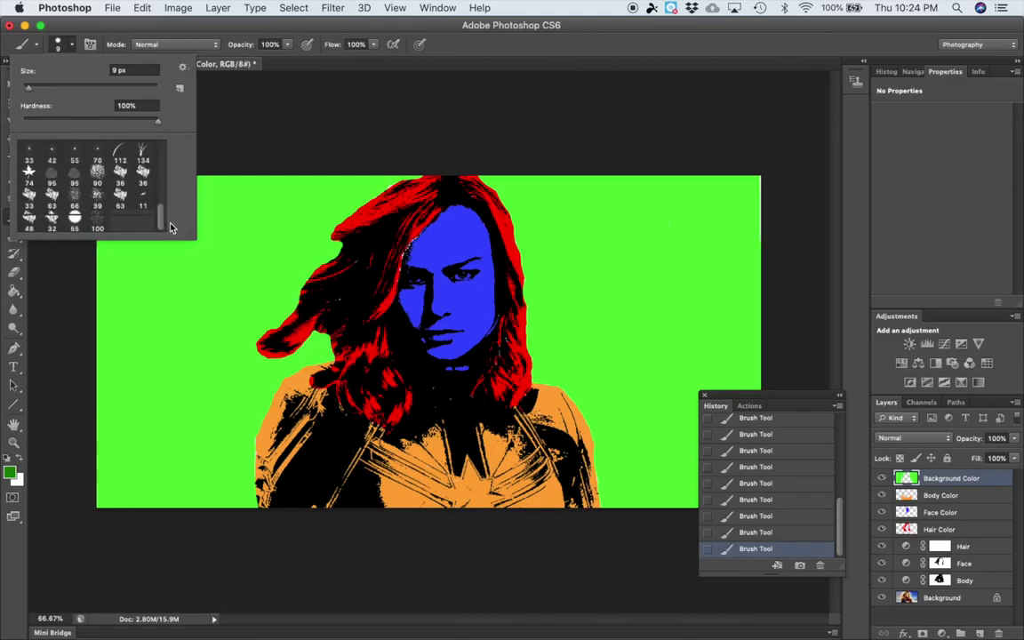
{"action": "scroll", "coordinate": [163, 225], "scroll_direction": "up", "scroll_amount": 5}
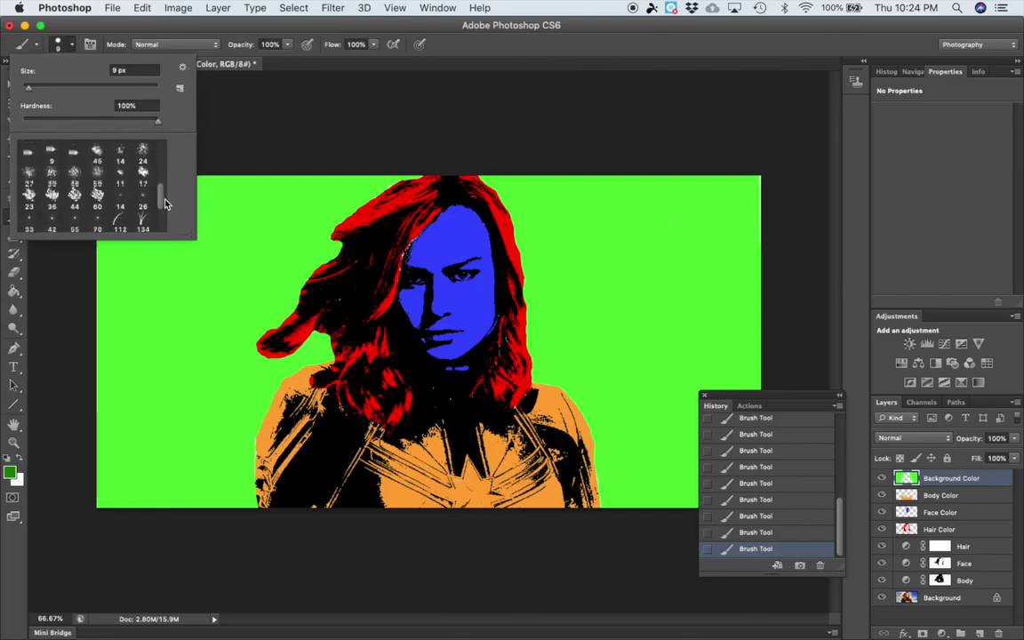
{"action": "left_click", "coordinate": [144, 155]}
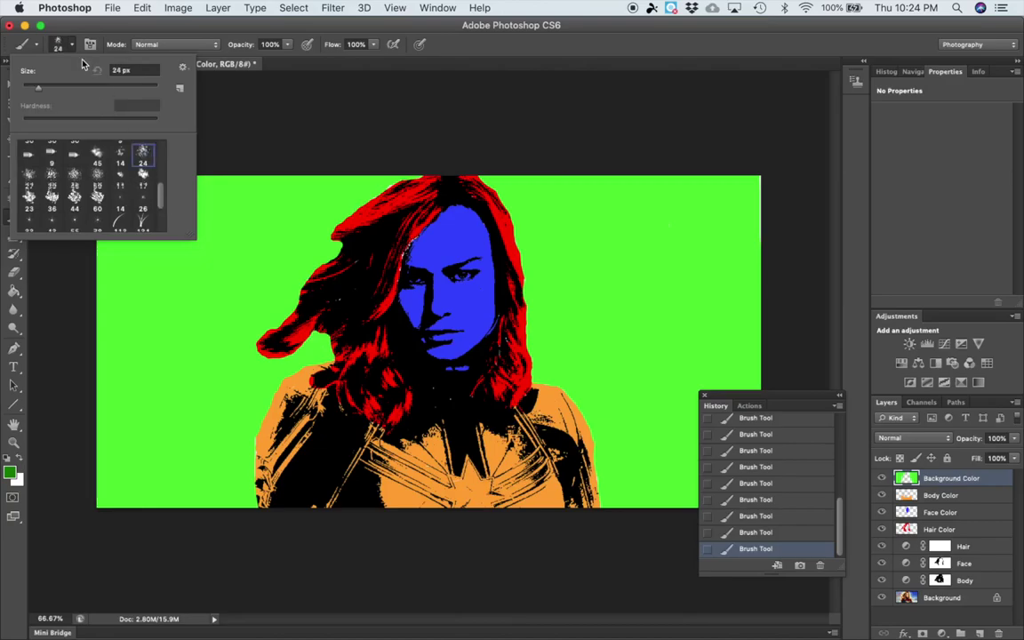
{"action": "left_click_drag", "start_coordinate": [38, 89], "coordinate": [103, 88]}
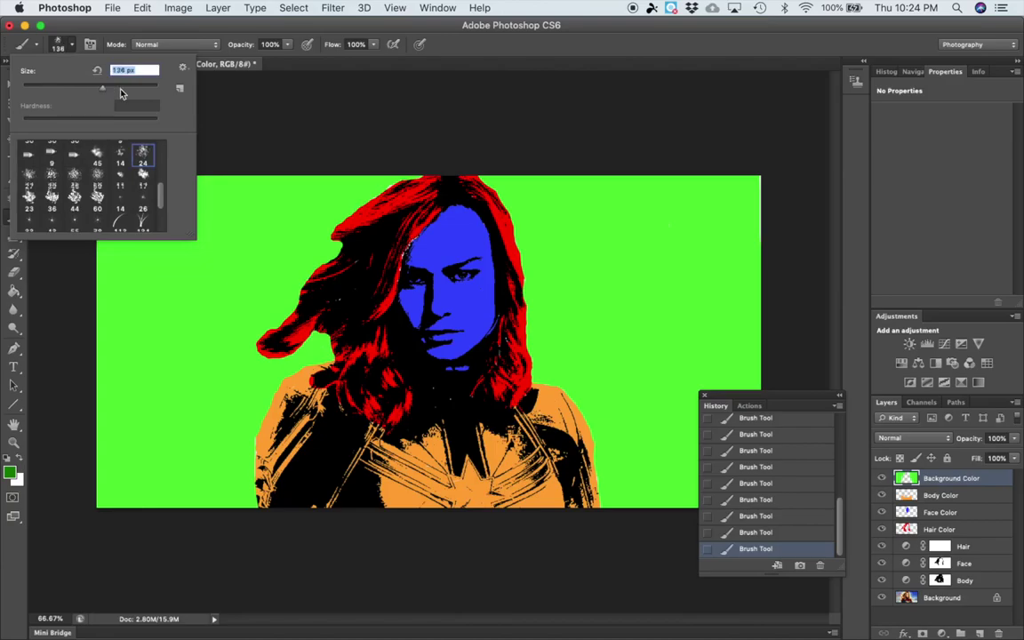
{"action": "left_click", "coordinate": [202, 131]}
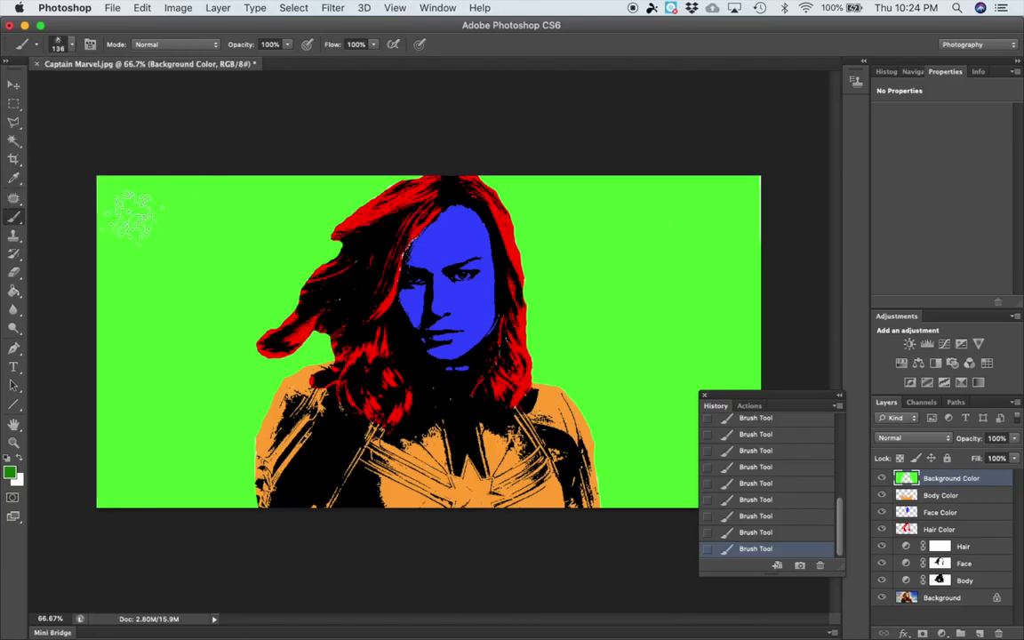
Step: Stamp single dark green splatters across the green background on the left side of the figure
{"action": "left_click", "coordinate": [132, 253]}
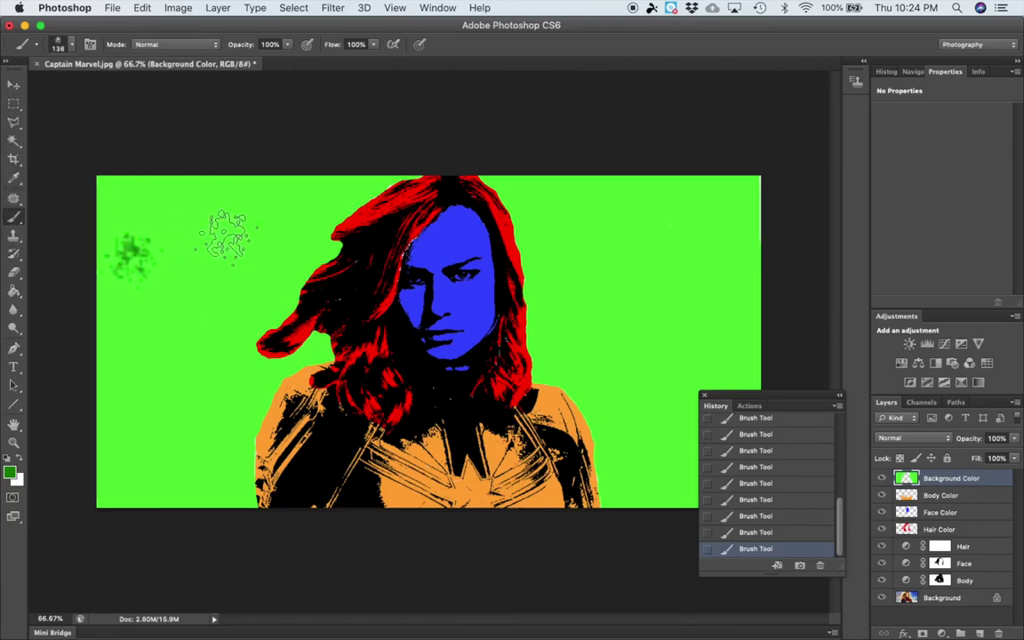
{"action": "left_click", "coordinate": [213, 298]}
{"action": "left_click", "coordinate": [183, 211]}
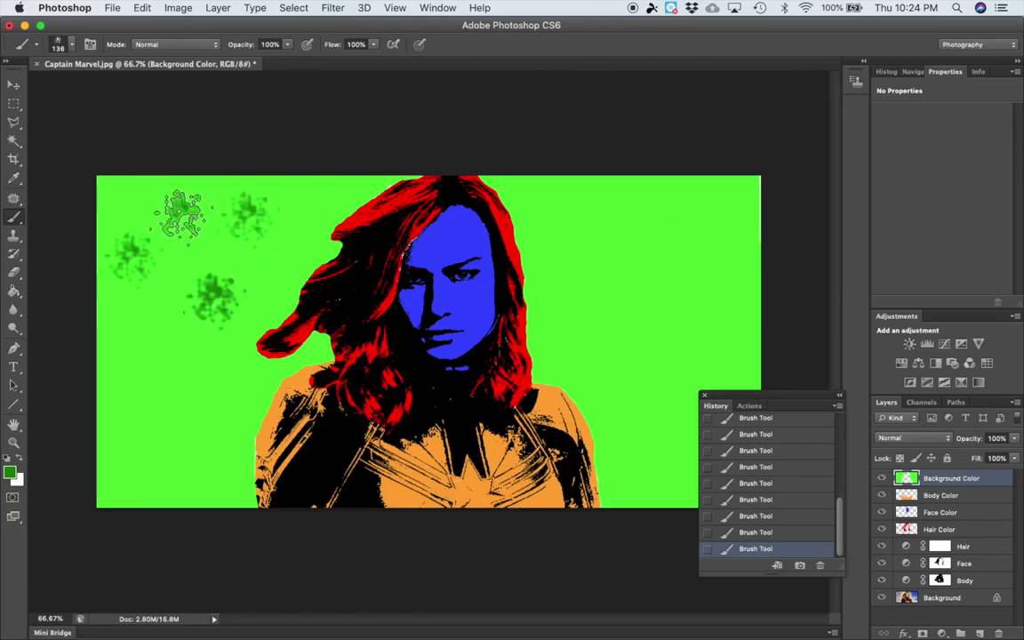
{"action": "left_click", "coordinate": [144, 436]}
{"action": "left_click", "coordinate": [142, 356]}
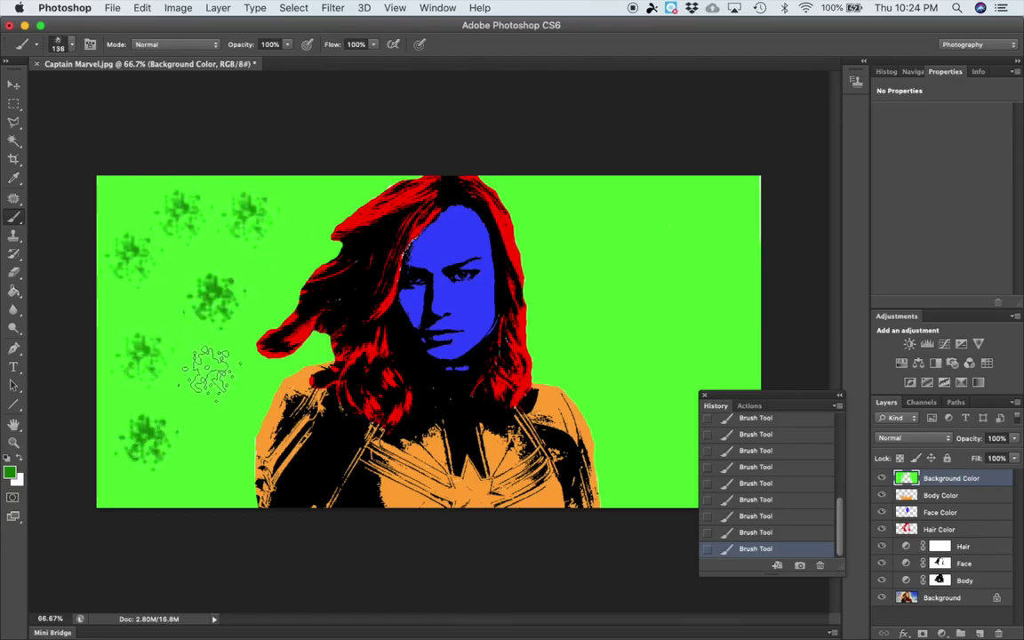
{"action": "left_click", "coordinate": [210, 365]}
{"action": "left_click", "coordinate": [114, 476]}
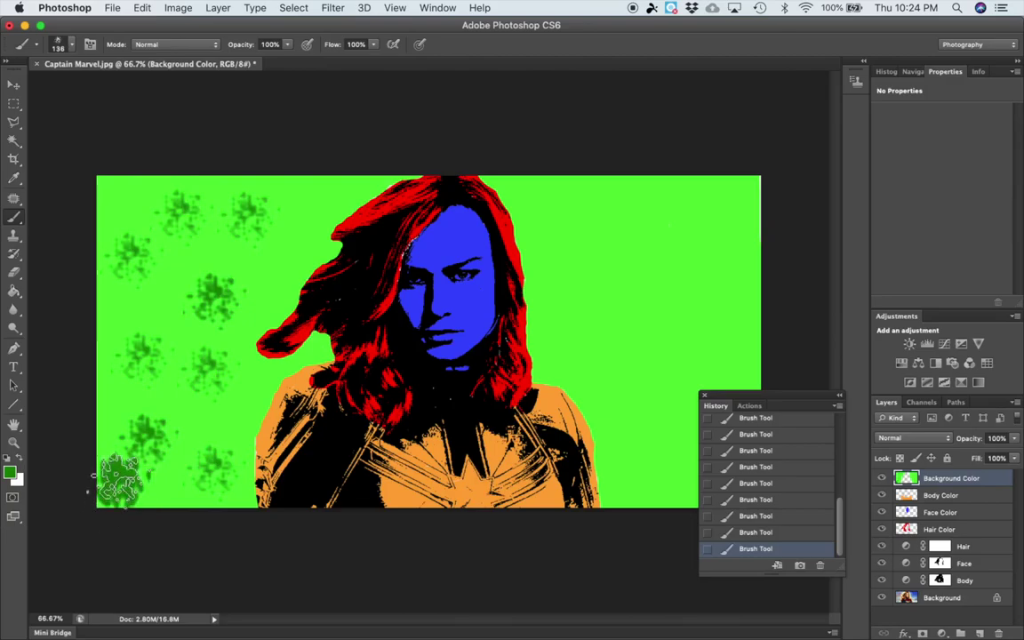
Step: Undo the trial stroke on the left, paint a broad dark green stroke at the background's upper right, and stamp splatters below it
{"action": "mouse_move", "coordinate": [160, 283]}
{"action": "left_mouse_down"}
{"action": "mouse_move", "coordinate": [147, 287]}
{"action": "mouse_move", "coordinate": [284, 156]}
{"action": "left_mouse_up"}
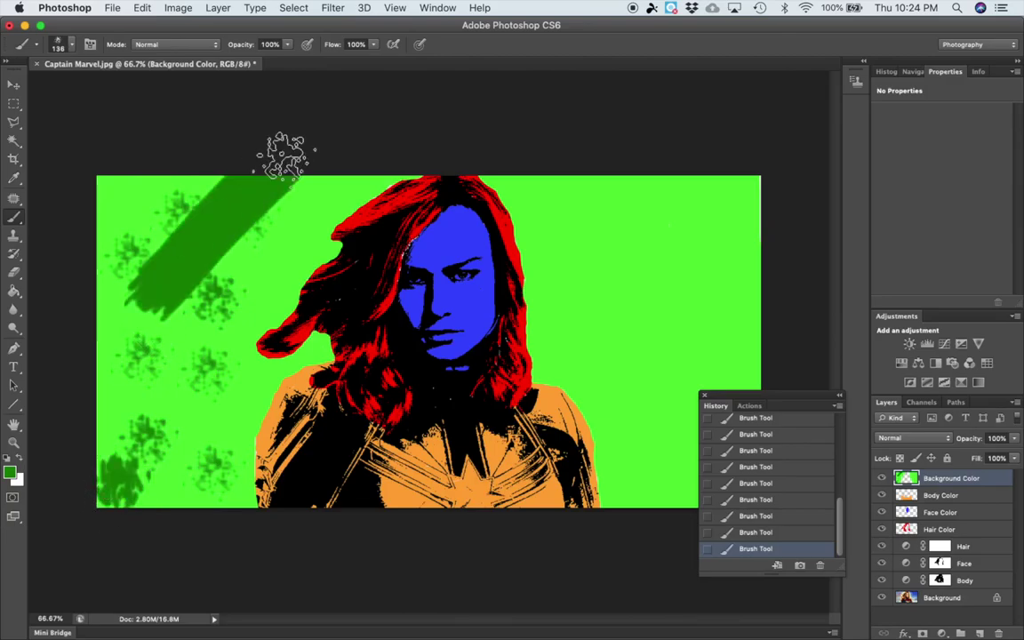
{"action": "key", "text": "super+z"}
{"action": "left_click_drag", "start_coordinate": [511, 200], "coordinate": [826, 60]}
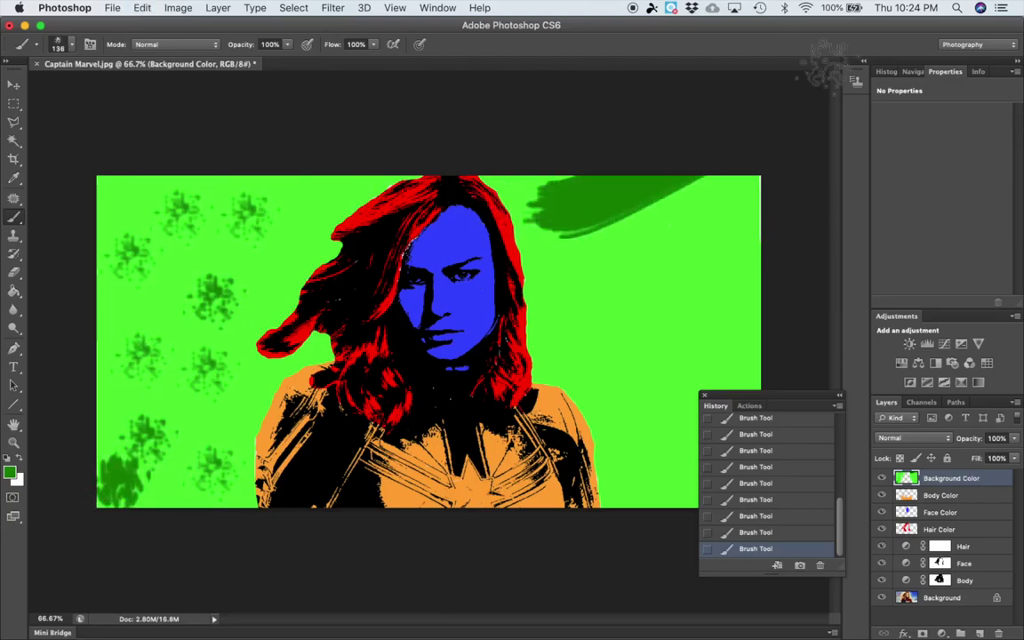
{"action": "left_click", "coordinate": [575, 334]}
{"action": "left_click", "coordinate": [573, 274]}
{"action": "left_click", "coordinate": [691, 222]}
{"action": "left_click", "coordinate": [702, 307]}
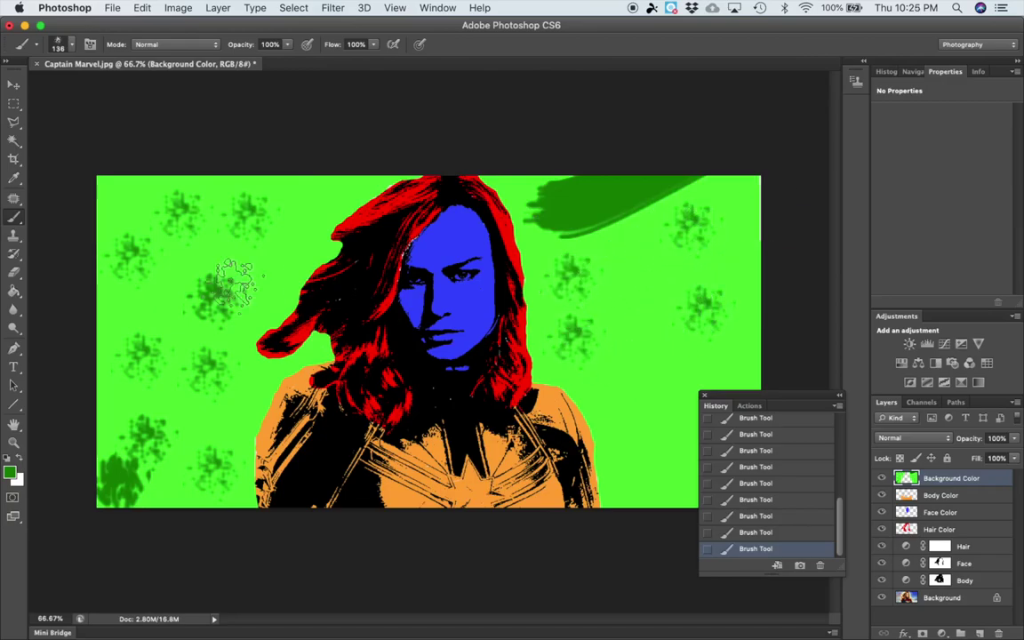
Step: Paint two broad dark green strokes on the left of the background and stamp more splatters on both sides of the figure
{"action": "mouse_move", "coordinate": [270, 164]}
{"action": "left_mouse_down"}
{"action": "mouse_move", "coordinate": [13, 333]}
{"action": "mouse_move", "coordinate": [233, 295]}
{"action": "left_mouse_up"}
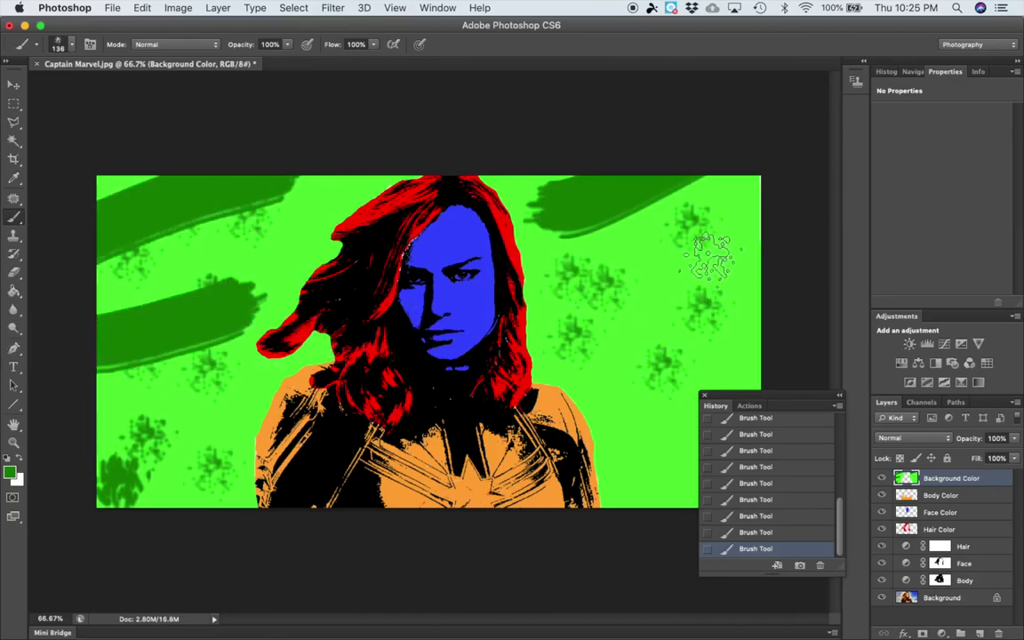
{"action": "left_click", "coordinate": [604, 358]}
{"action": "left_click", "coordinate": [649, 460]}
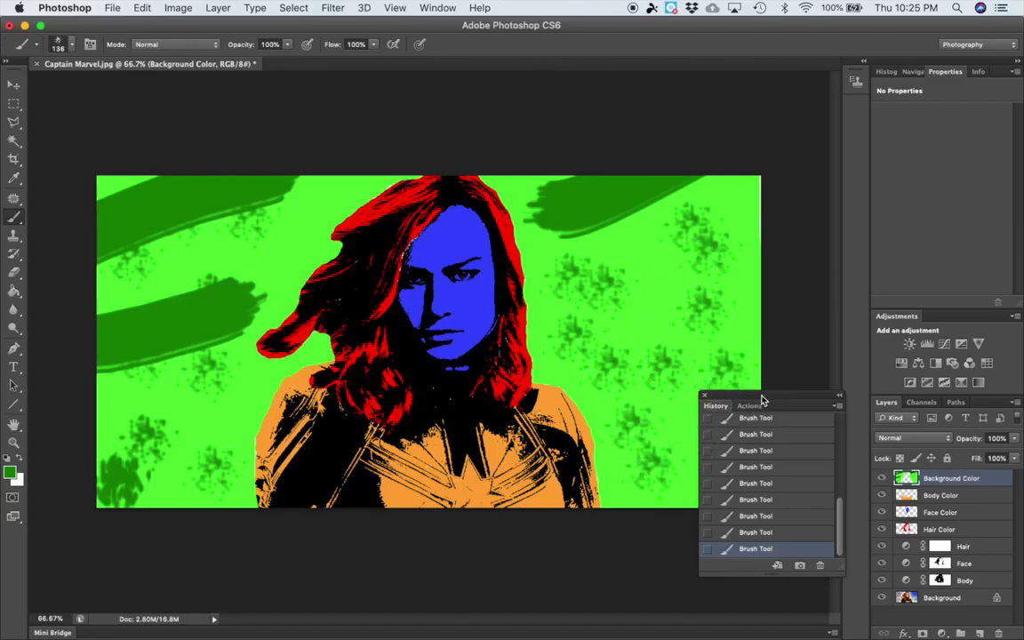
{"action": "left_click_drag", "start_coordinate": [762, 402], "coordinate": [830, 401]}
{"action": "left_click", "coordinate": [212, 416]}
{"action": "left_click", "coordinate": [138, 409]}
{"action": "left_click_drag", "start_coordinate": [289, 182], "coordinate": [254, 210]}
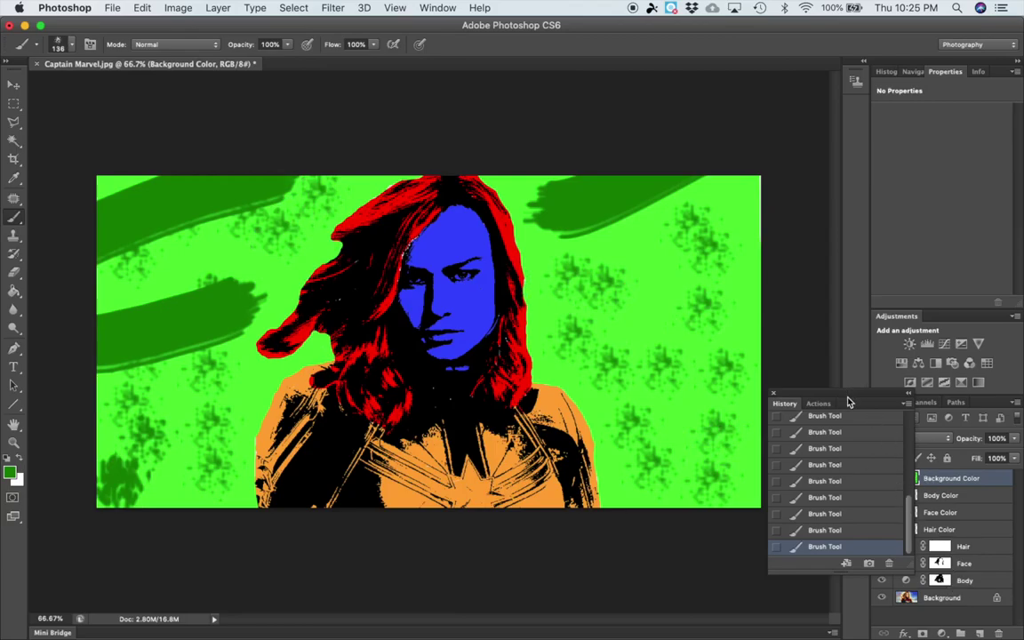
Step: Select the Body Color layer and choose the 134 px grass brush preset
{"action": "left_click_drag", "start_coordinate": [853, 396], "coordinate": [775, 440]}
{"action": "left_click", "coordinate": [967, 498]}
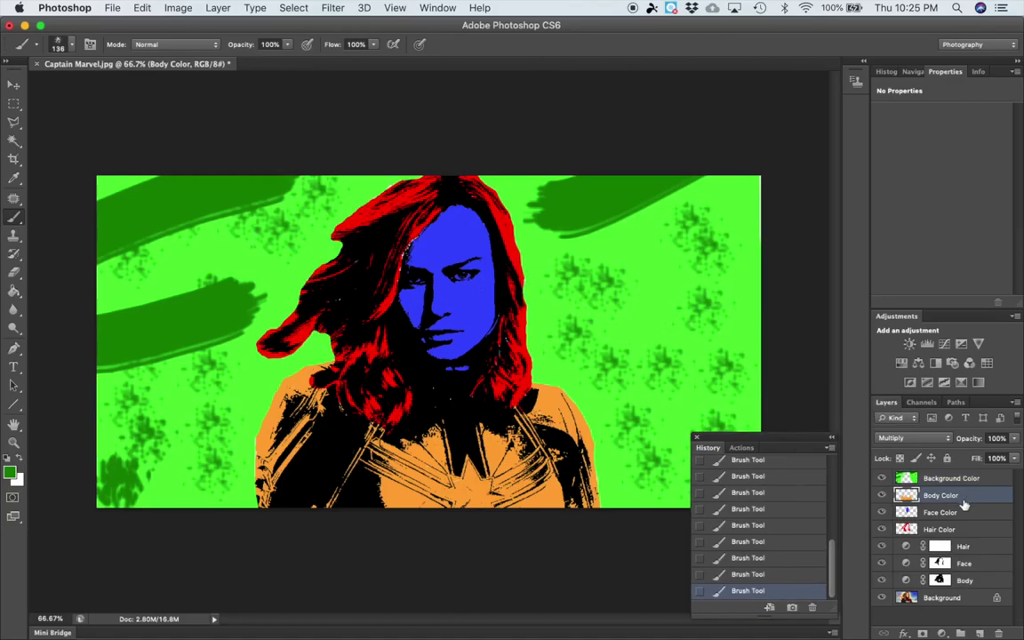
{"action": "left_click", "coordinate": [72, 46]}
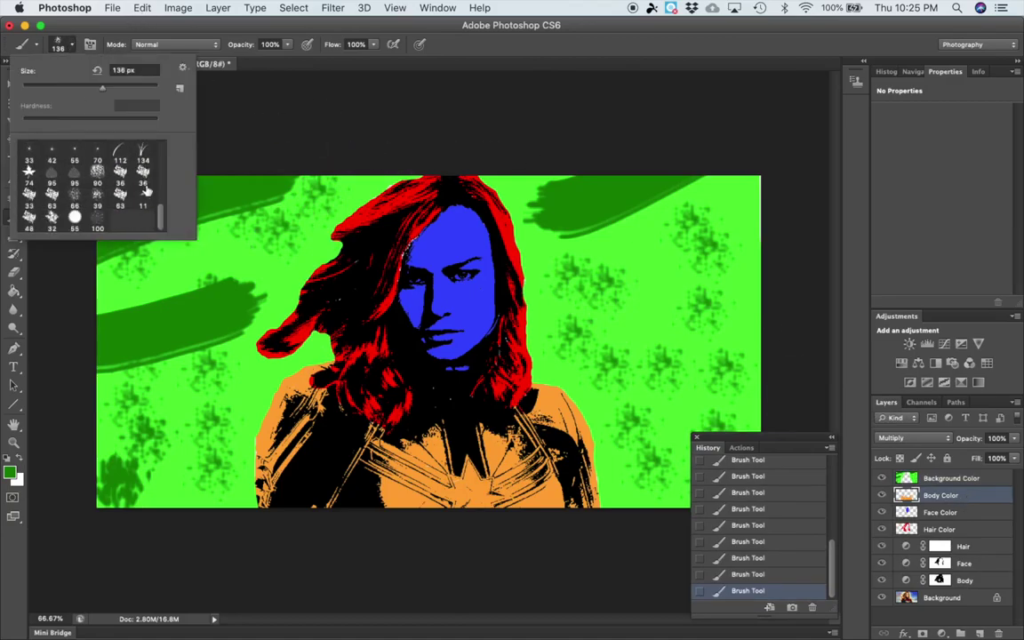
{"action": "left_click", "coordinate": [143, 154]}
{"action": "left_click", "coordinate": [247, 115]}
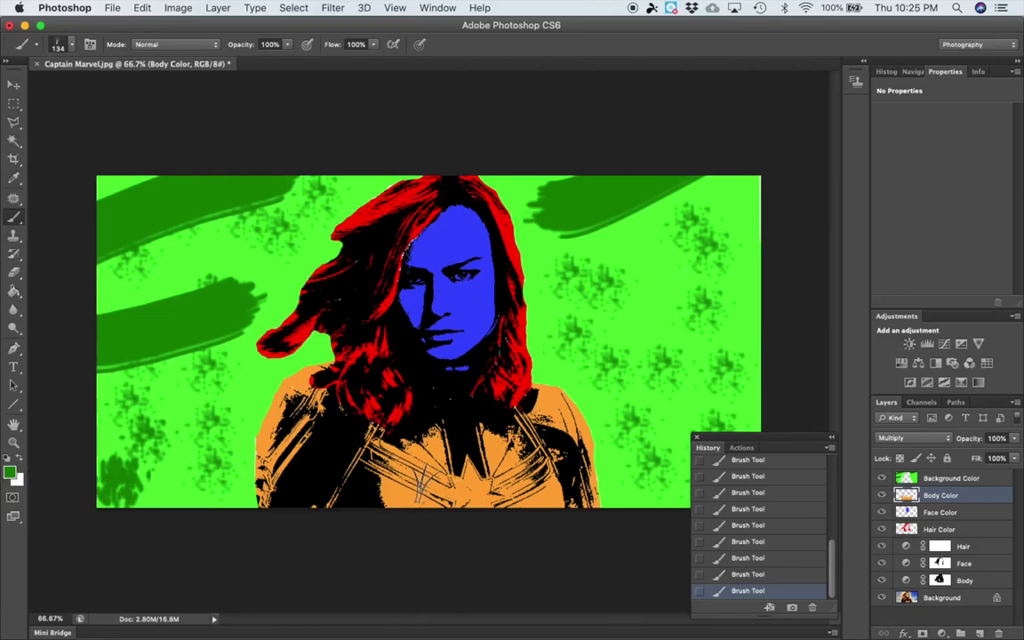
Step: Sample the orange of the body and set a darker orange as the foreground color
{"action": "left_click", "coordinate": [11, 474]}
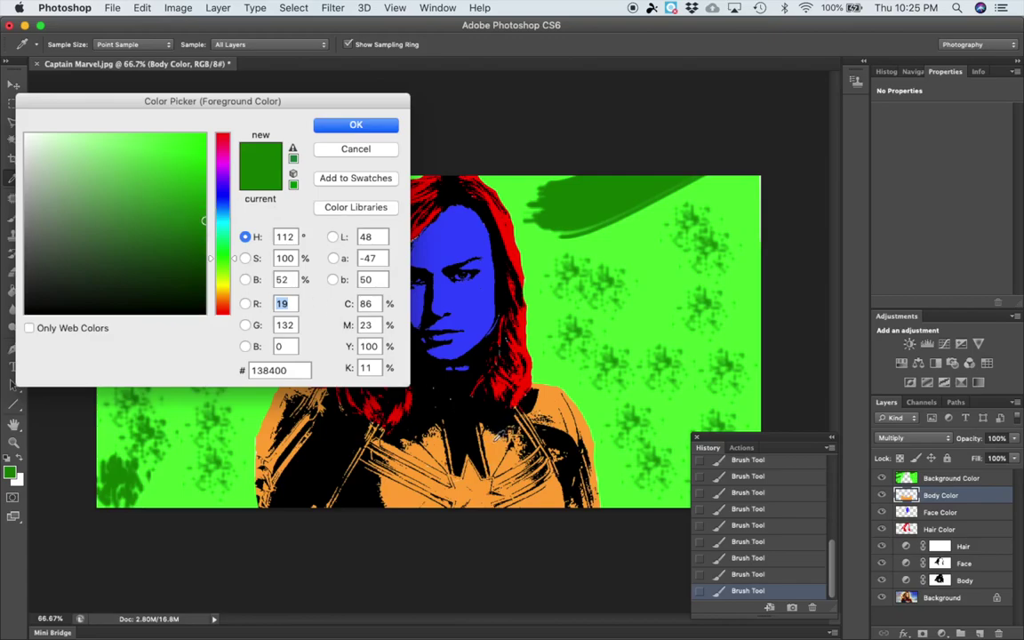
{"action": "left_click", "coordinate": [533, 462]}
{"action": "mouse_move", "coordinate": [164, 136]}
{"action": "left_mouse_down"}
{"action": "mouse_move", "coordinate": [206, 173]}
{"action": "mouse_move", "coordinate": [218, 170]}
{"action": "left_mouse_up"}
{"action": "left_click", "coordinate": [357, 125]}
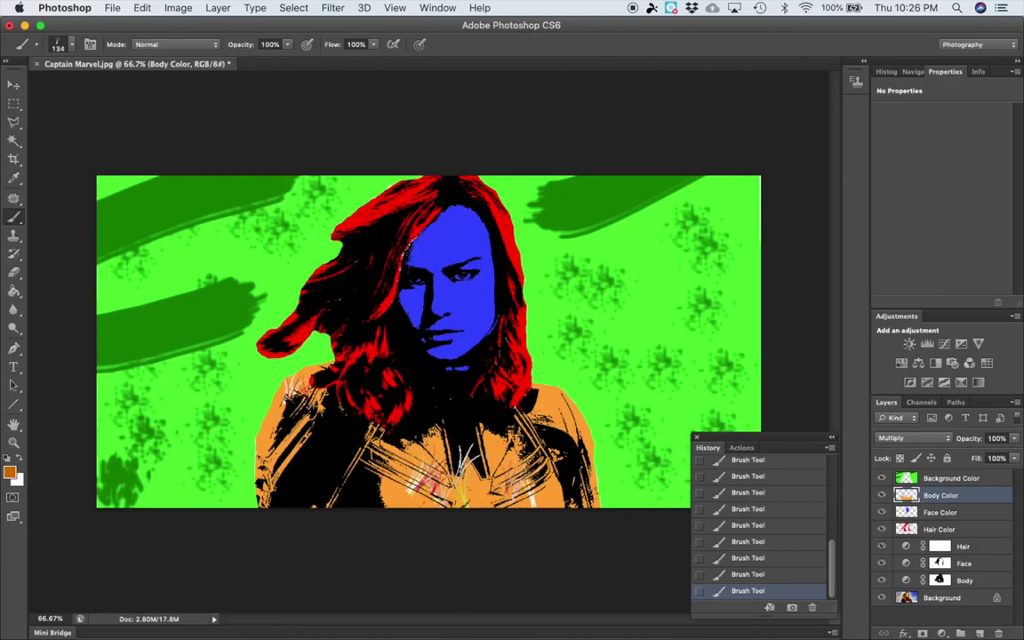
Step: Revert the history to the state before the grass strokes on the Body Color layer
{"action": "left_click", "coordinate": [755, 559]}
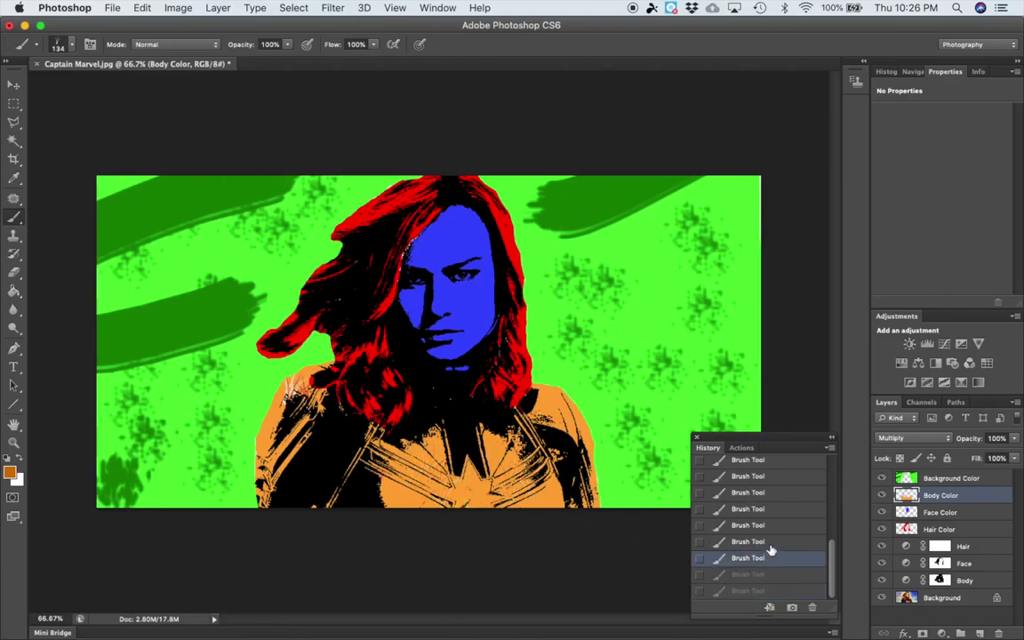
{"action": "left_click", "coordinate": [770, 541]}
{"action": "left_click", "coordinate": [774, 525]}
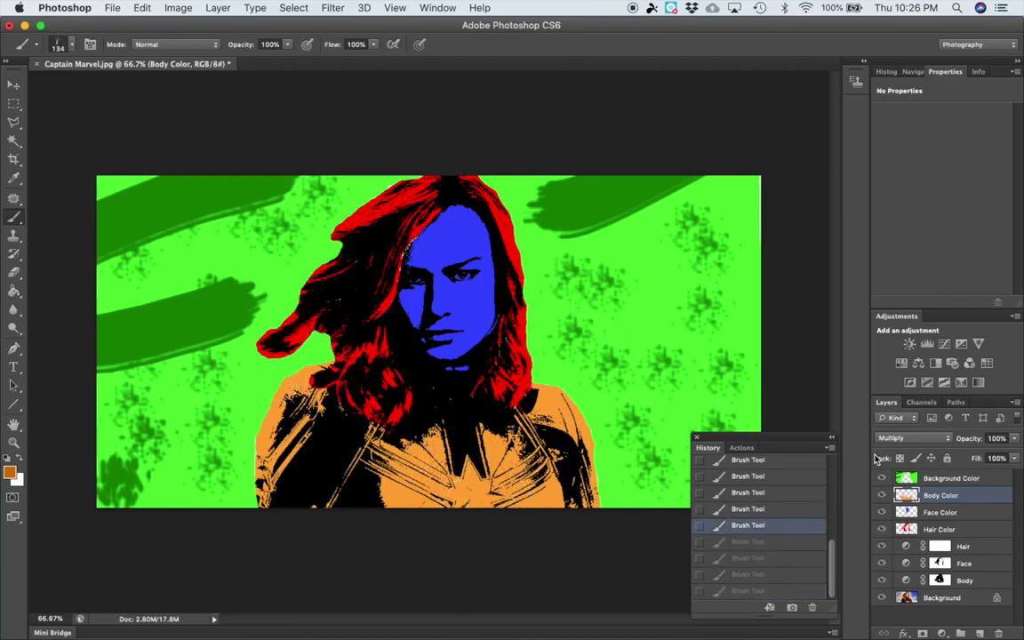
Step: Paint multicolored grass strokes over the orange suit and shoulders on the Background Color layer with the 134 px grass brush
{"action": "left_click", "coordinate": [989, 480]}
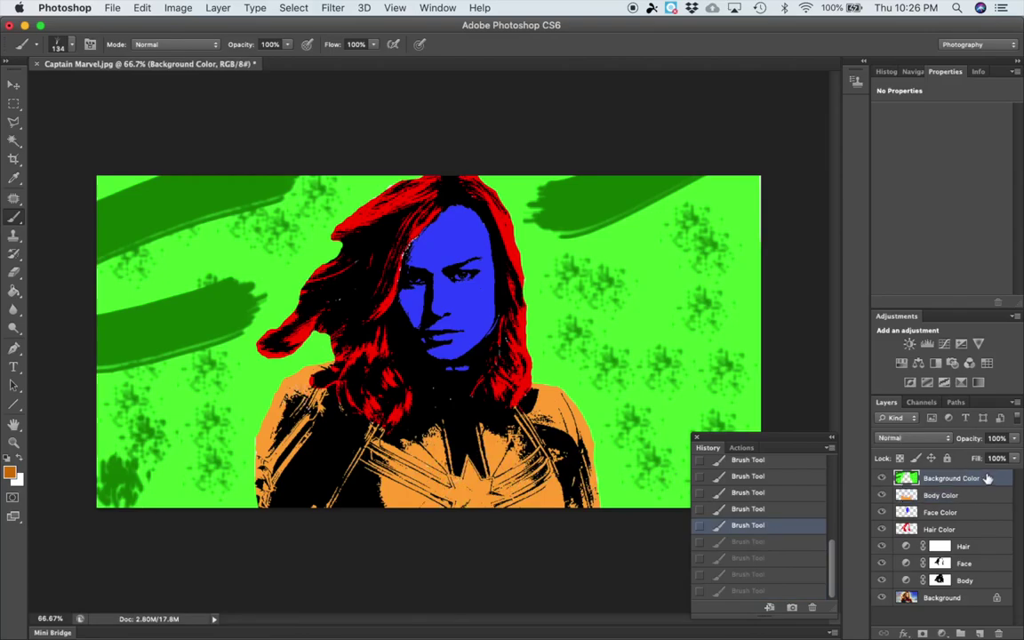
{"action": "key", "text": "super+shift+z"}
{"action": "key", "text": "super+shift+z"}
{"action": "key", "text": "super+shift+z"}
{"action": "key", "text": "super+shift+z"}
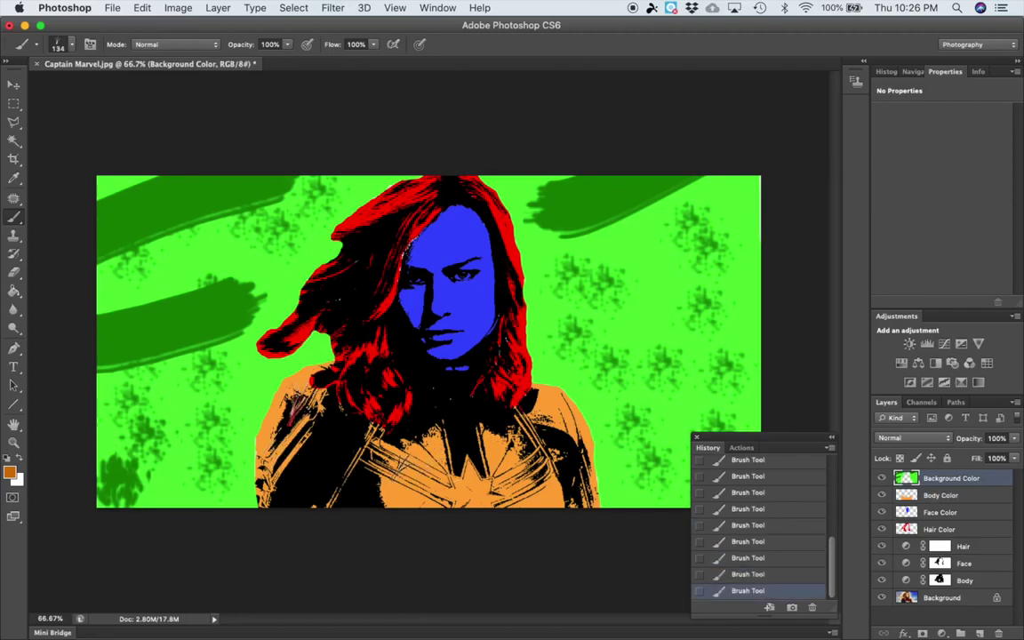
{"action": "mouse_move", "coordinate": [502, 510]}
{"action": "left_mouse_down"}
{"action": "mouse_move", "coordinate": [500, 458]}
{"action": "mouse_move", "coordinate": [512, 480]}
{"action": "mouse_move", "coordinate": [531, 471]}
{"action": "mouse_move", "coordinate": [525, 485]}
{"action": "left_mouse_up"}
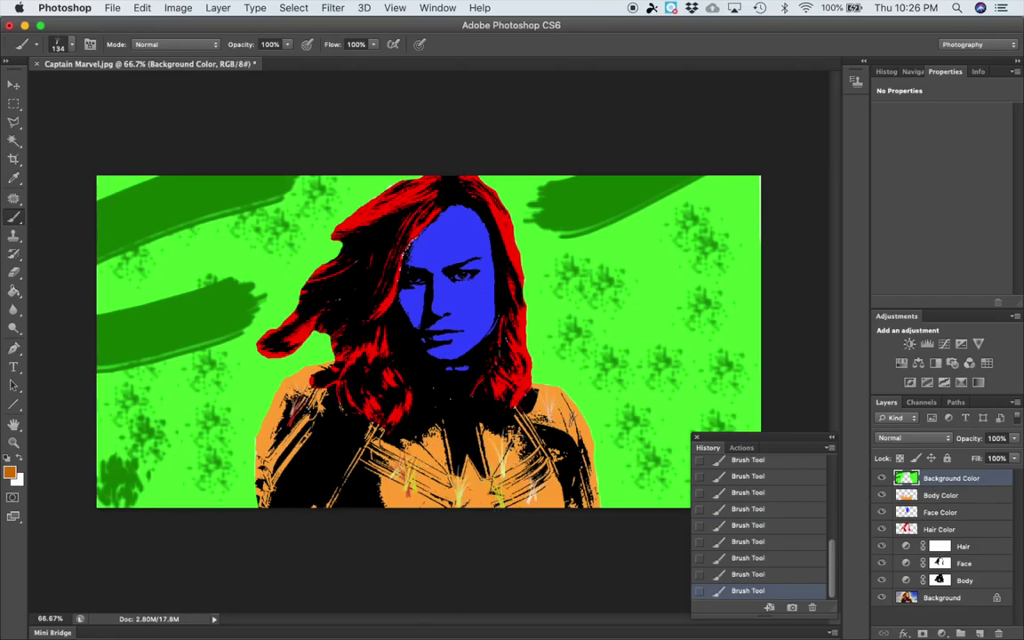
{"action": "left_click_drag", "start_coordinate": [386, 427], "coordinate": [395, 493]}
{"action": "left_click_drag", "start_coordinate": [470, 411], "coordinate": [524, 457]}
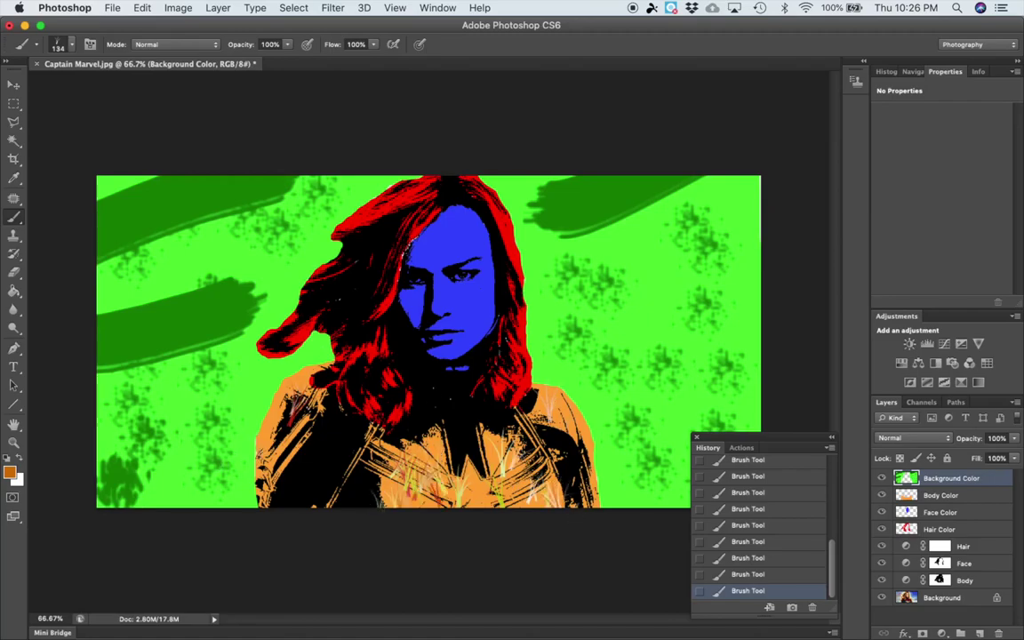
{"action": "left_click_drag", "start_coordinate": [240, 400], "coordinate": [300, 472]}
Step: Move the History panel off the artwork and switch to Finder
{"action": "left_click_drag", "start_coordinate": [769, 437], "coordinate": [855, 196]}
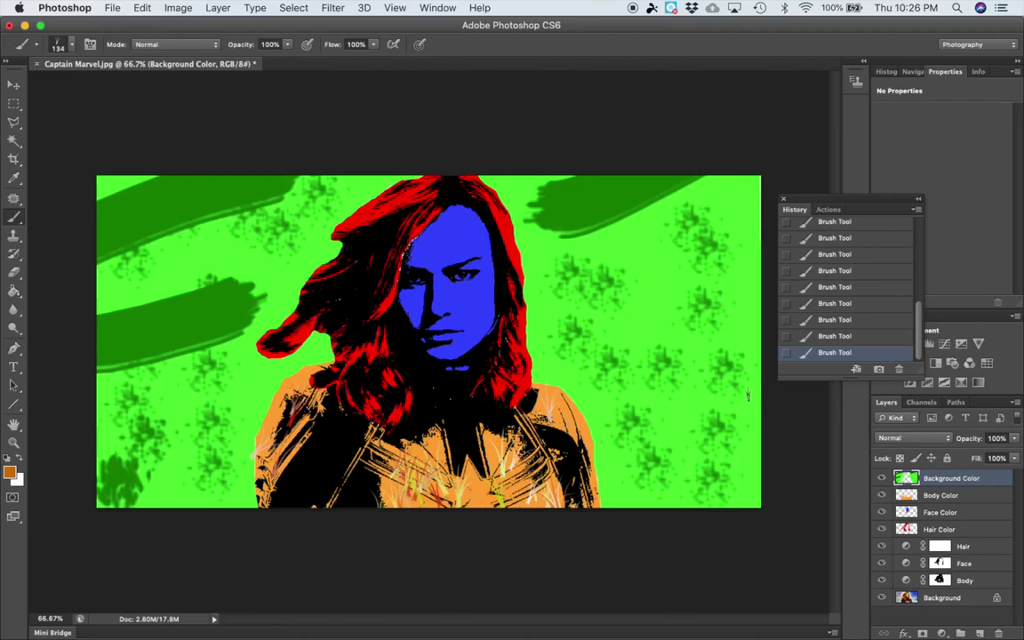
{"action": "key", "text": "super+Tab"}
{"action": "key", "text": "super+Tab"}
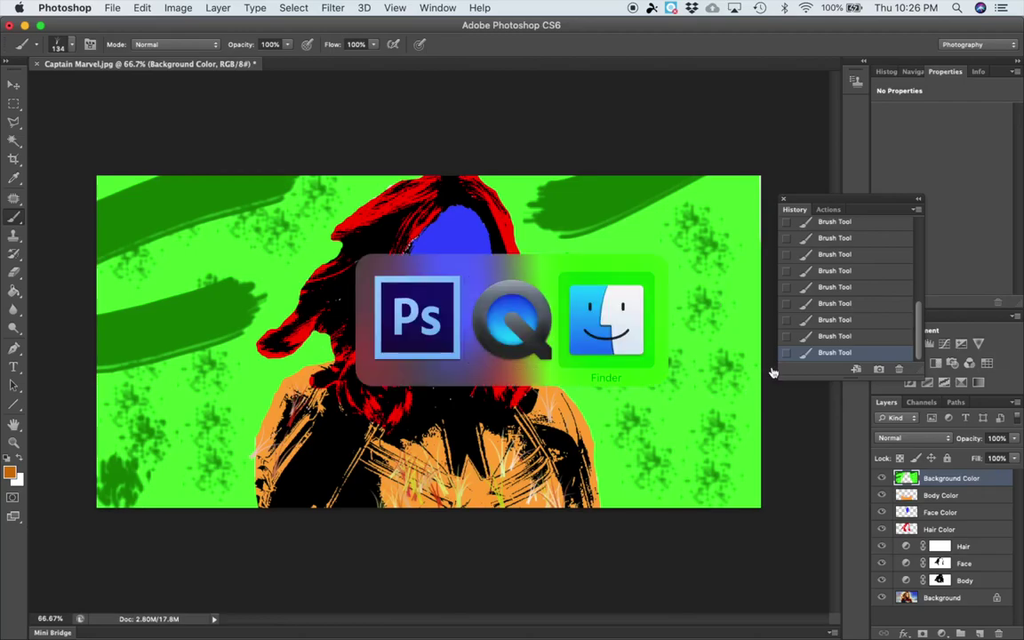
Step: Preview the Warhol2.jpg reference image from the Desktop folder, close the preview and return to Photoshop
{"action": "key", "text": "super+n"}
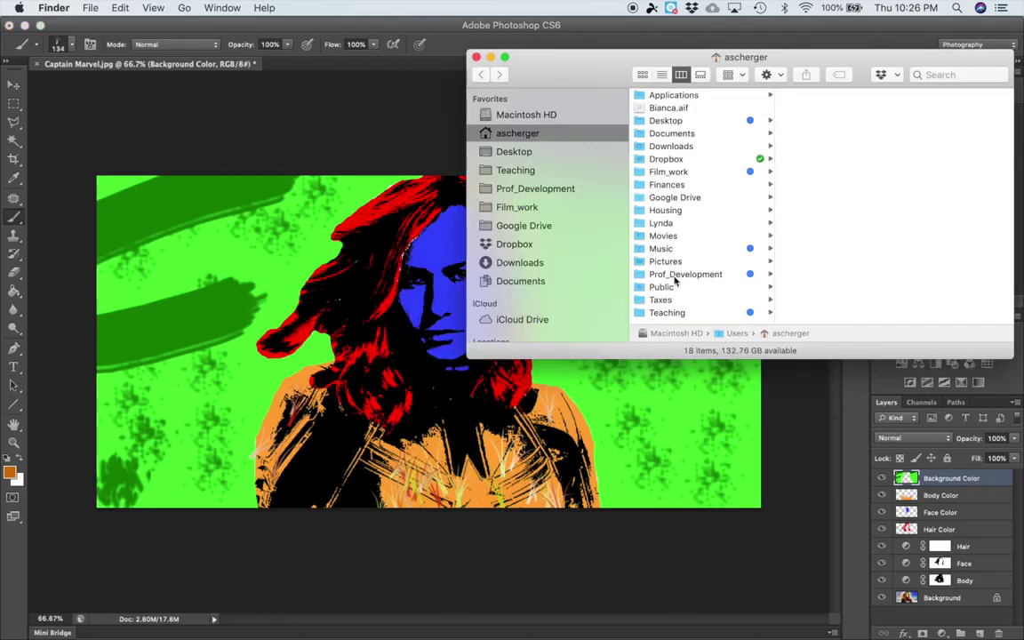
{"action": "left_click", "coordinate": [520, 152]}
{"action": "scroll", "coordinate": [696, 233], "scroll_direction": "down", "scroll_amount": 2}
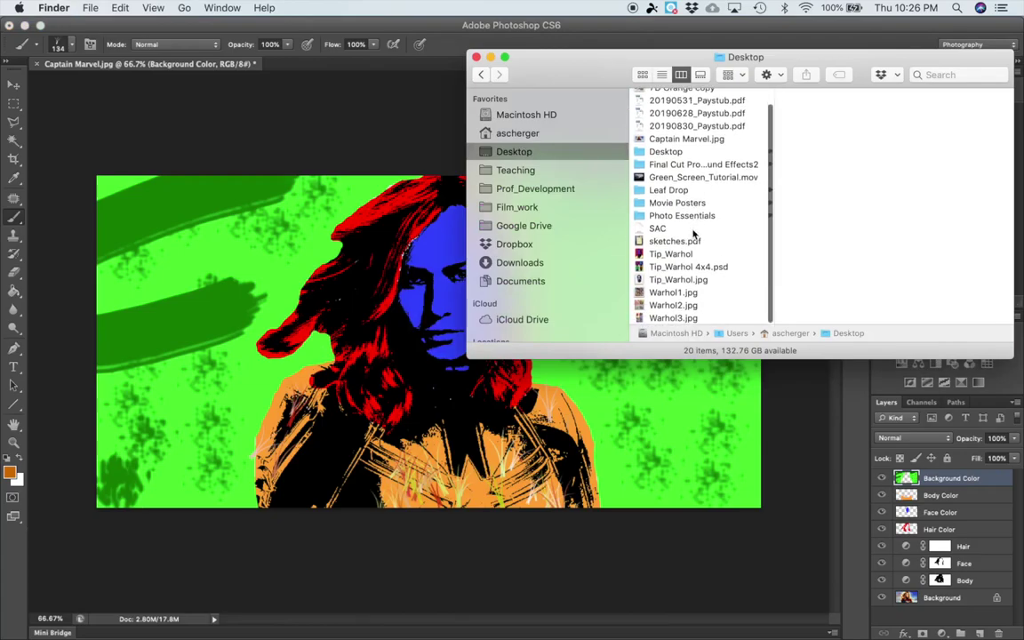
{"action": "left_click", "coordinate": [673, 305]}
{"action": "key", "text": "space"}
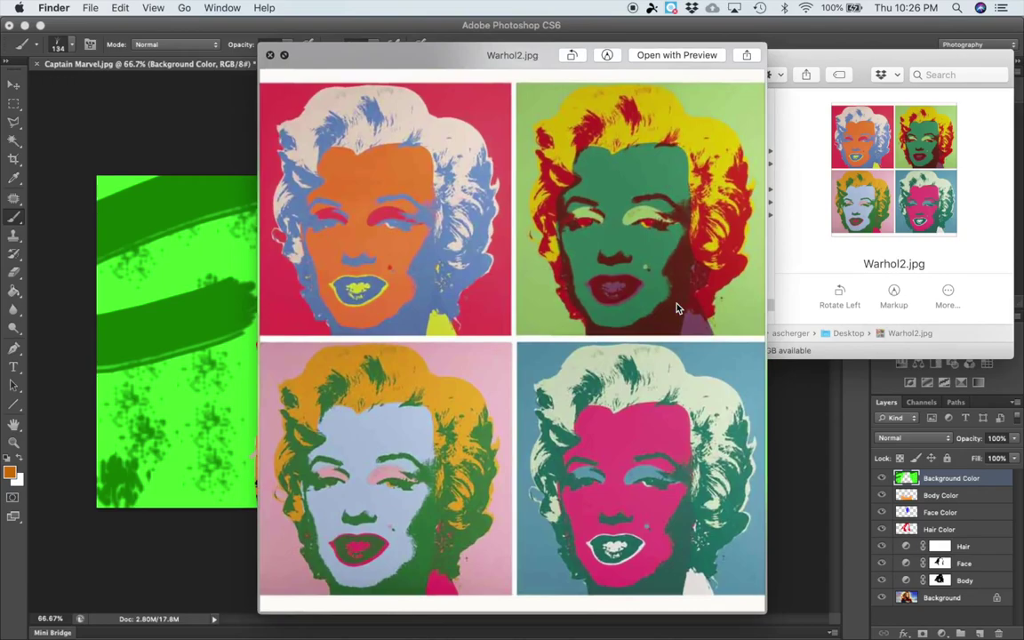
{"action": "key", "text": "space"}
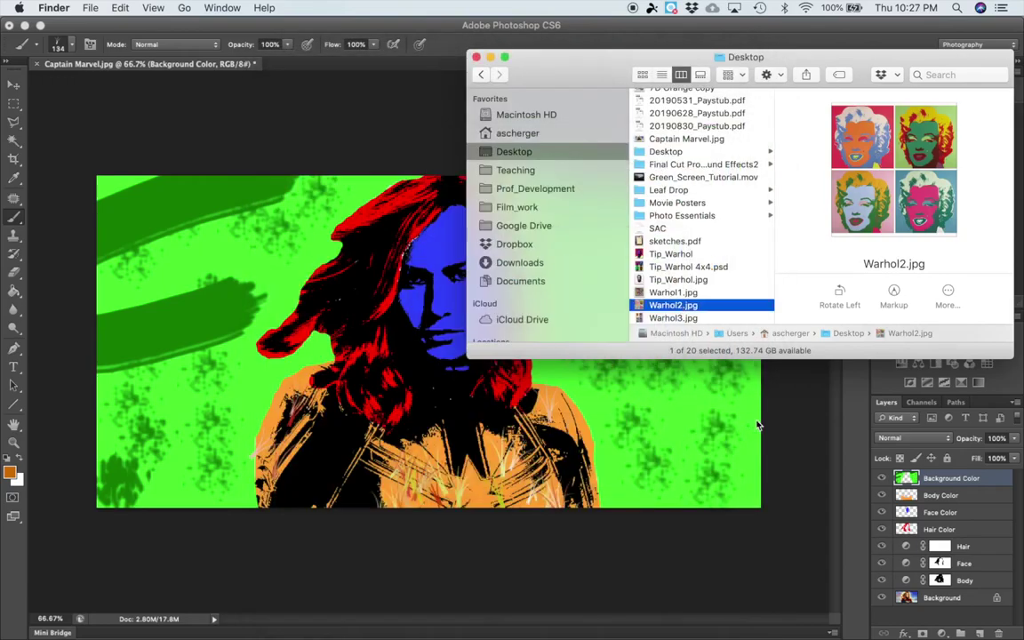
{"action": "left_click", "coordinate": [771, 423]}
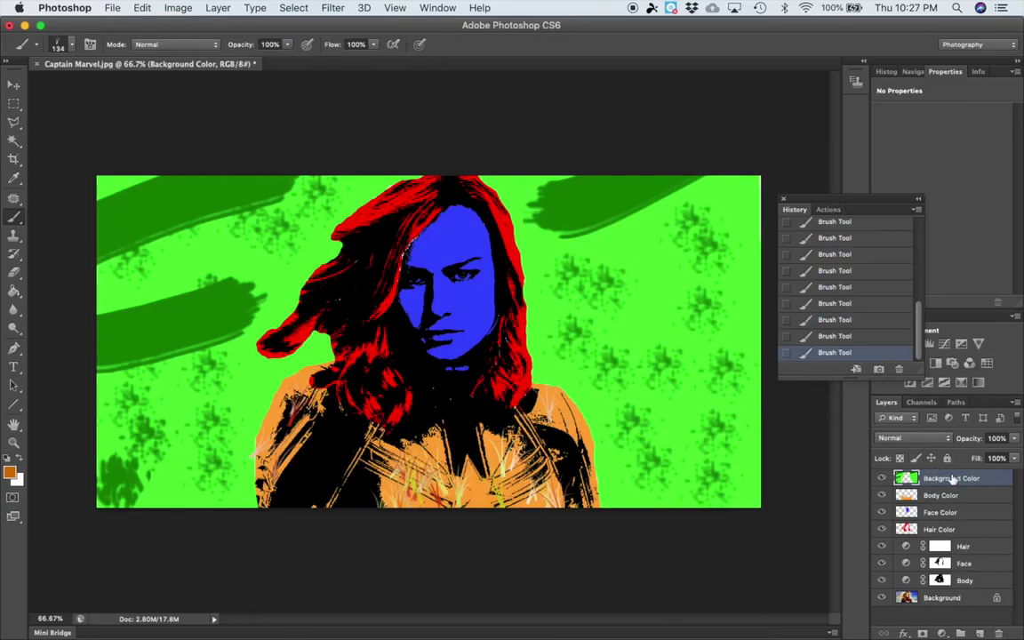
Step: Flatten the image so all threshold and color layers merge into one Background layer
{"action": "left_click", "coordinate": [180, 8]}
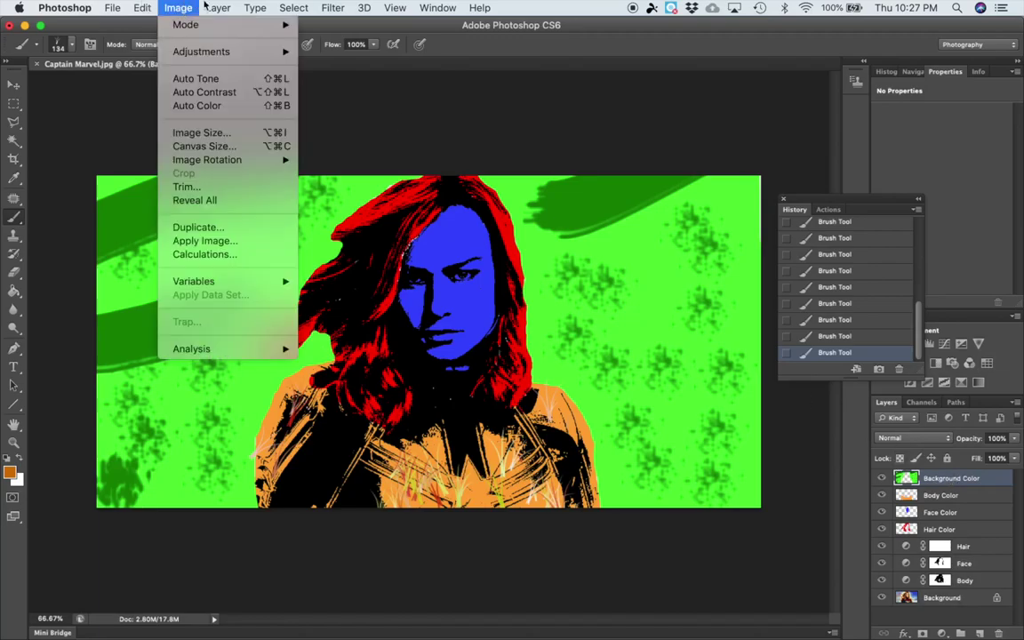
{"action": "mouse_move", "coordinate": [213, 6]}
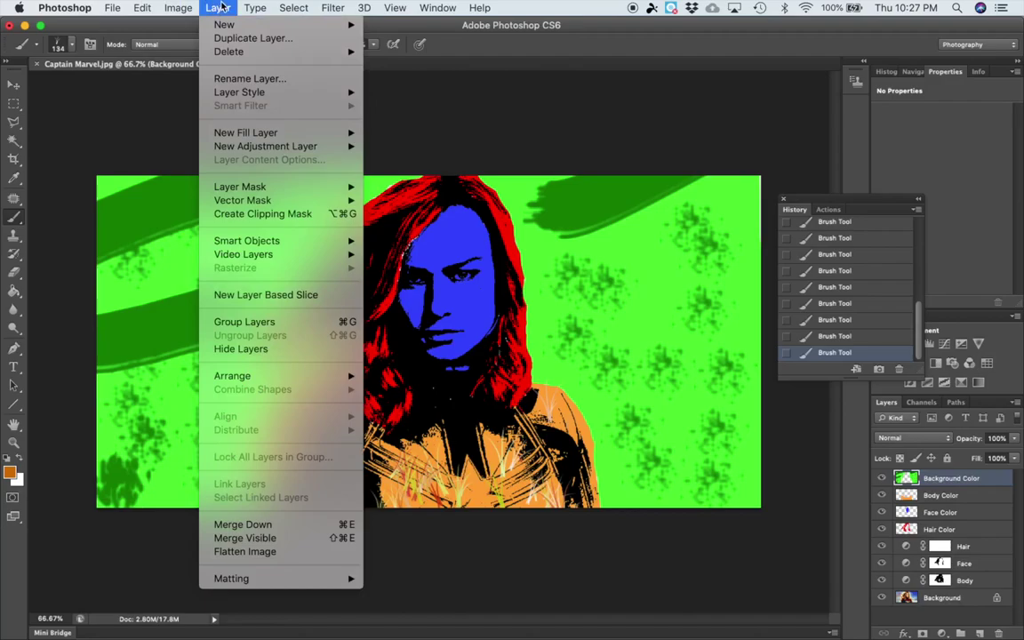
{"action": "left_click", "coordinate": [246, 552]}
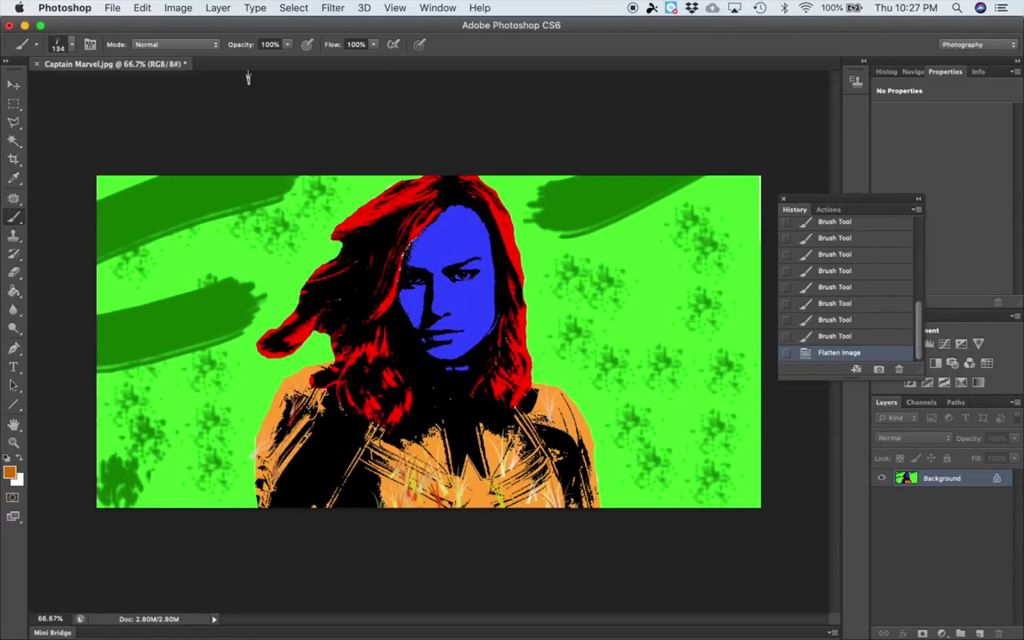
Step: Enlarge the canvas to 38.8 inches wide and 19.4 inches high, with the artwork anchored in the upper-left corner
{"action": "left_click", "coordinate": [178, 8]}
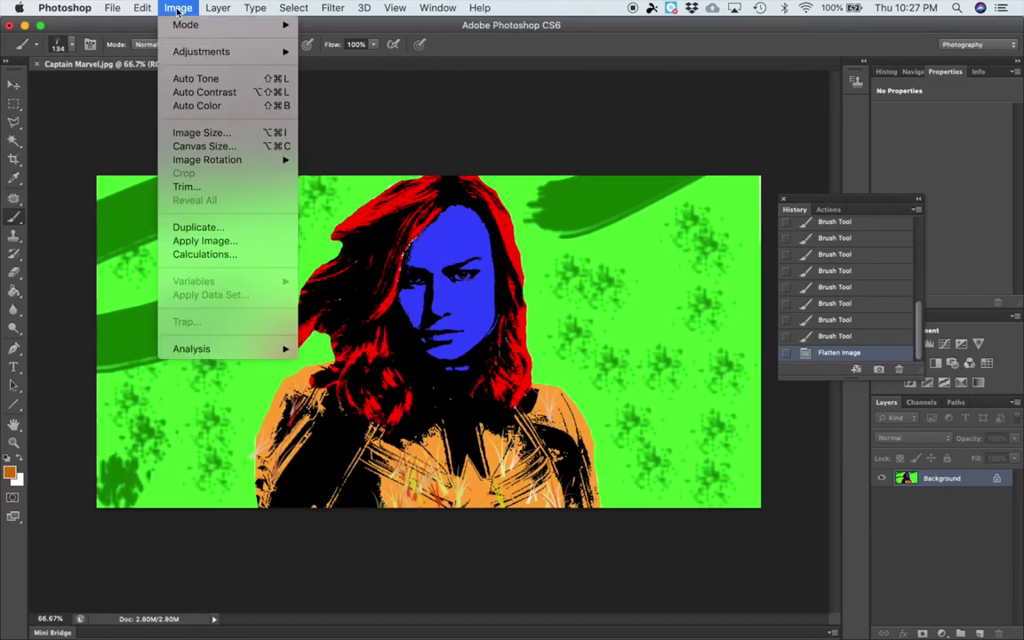
{"action": "left_click", "coordinate": [203, 148]}
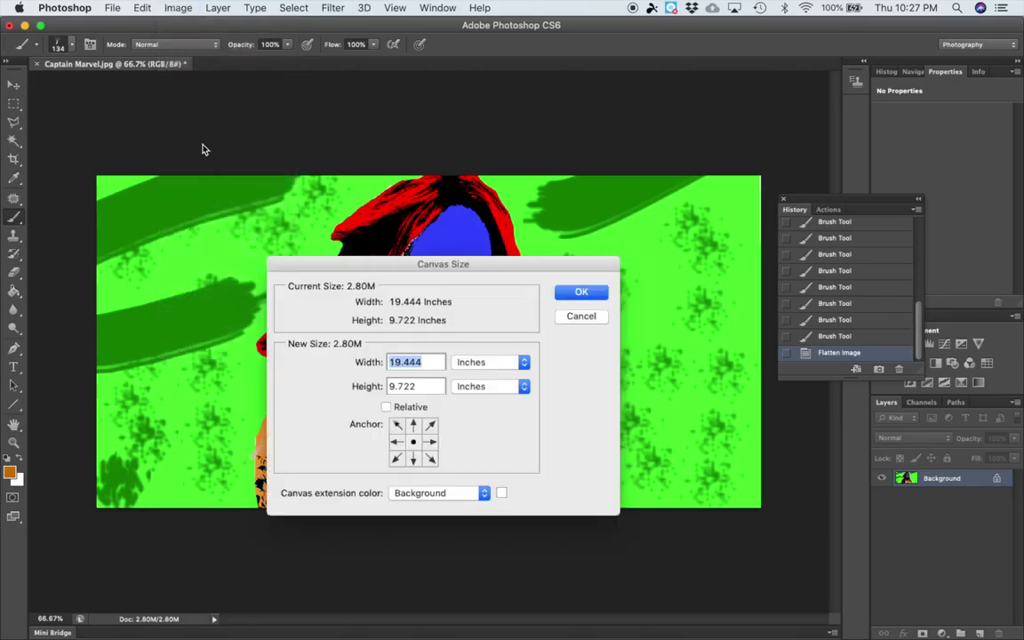
{"action": "left_click_drag", "start_coordinate": [394, 273], "coordinate": [609, 92]}
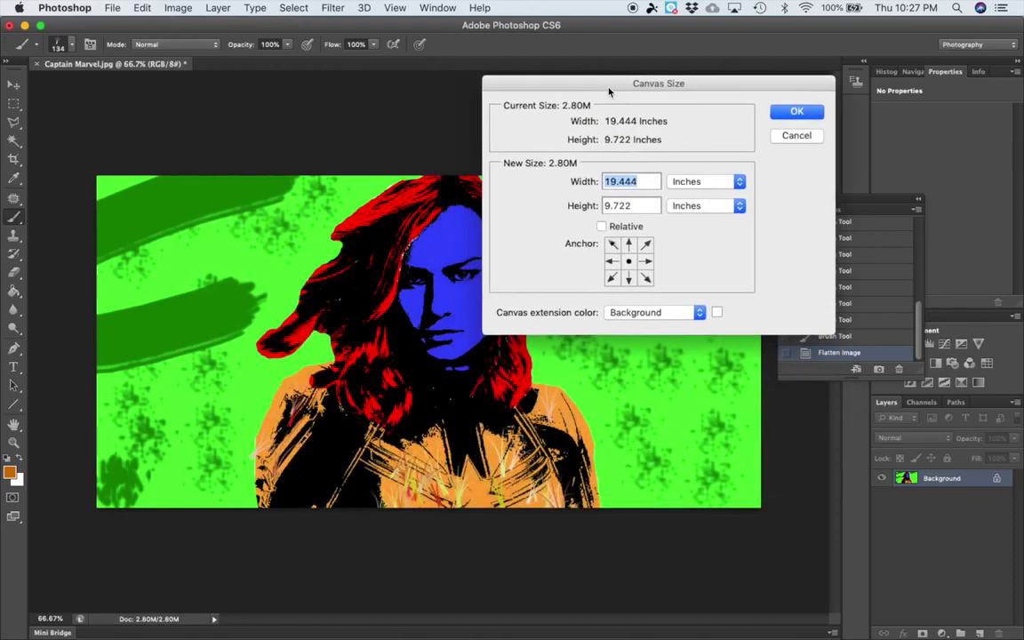
{"action": "left_click", "coordinate": [642, 180]}
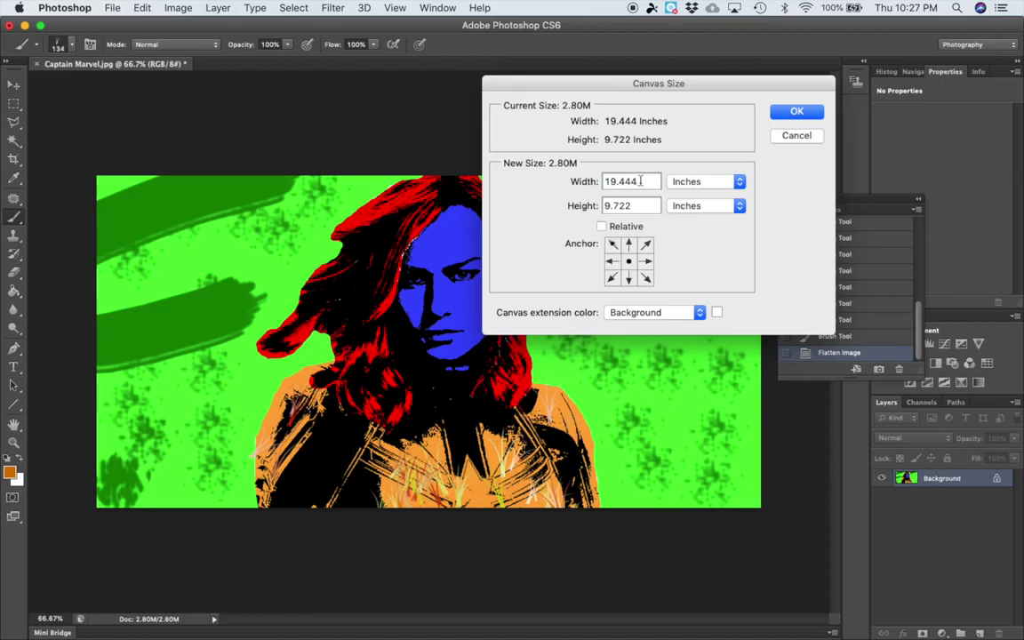
{"action": "double_click", "coordinate": [640, 180]}
{"action": "type", "text": "38.8"}
{"action": "double_click", "coordinate": [636, 208]}
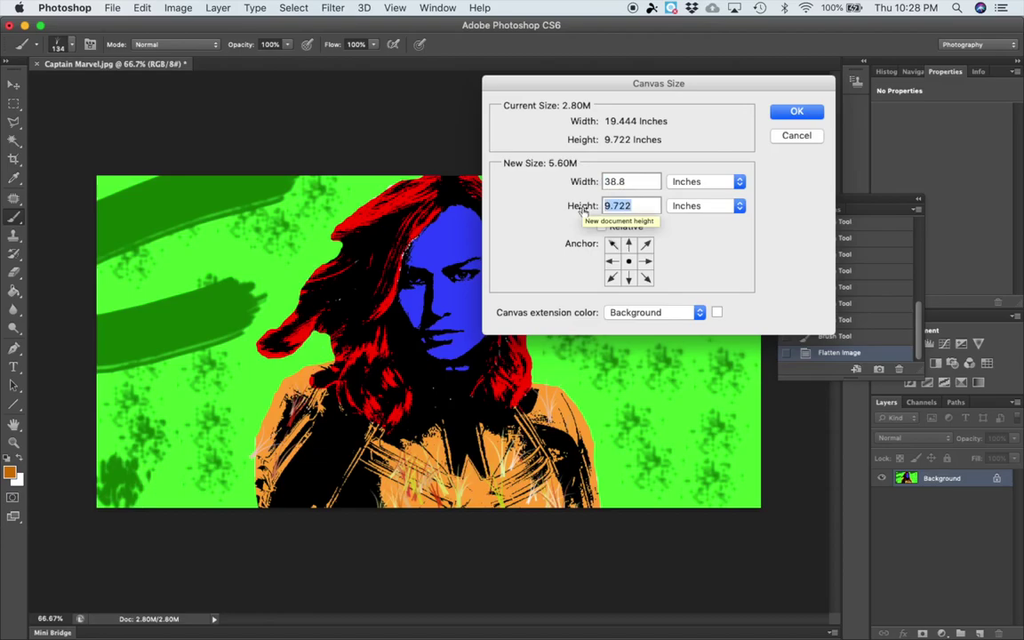
{"action": "type", "text": "19.4"}
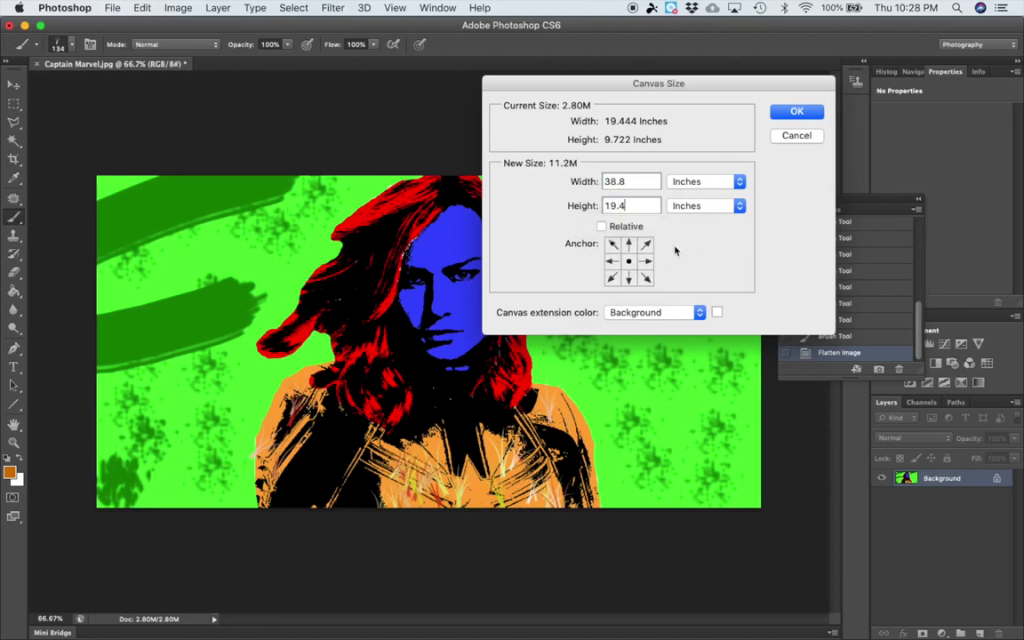
{"action": "left_click", "coordinate": [611, 246]}
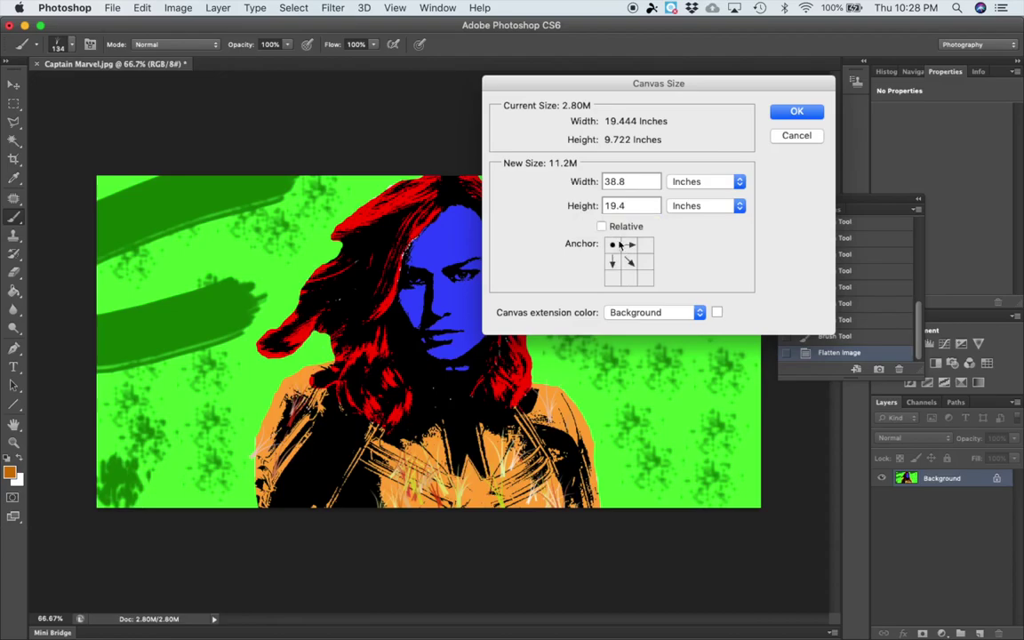
{"action": "left_click", "coordinate": [796, 114]}
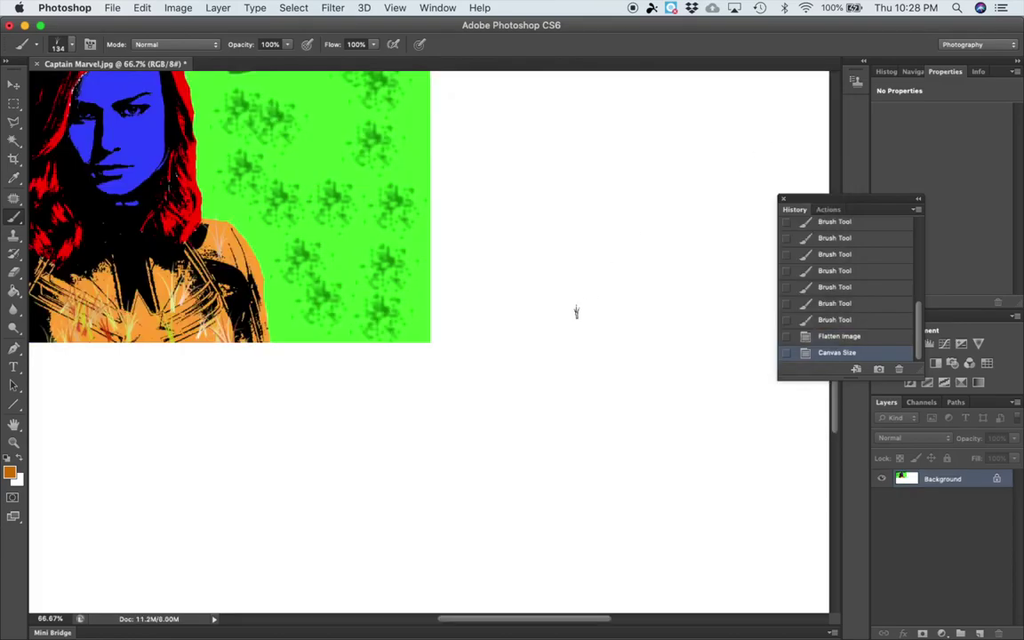
{"action": "key", "text": "super+minus"}
{"action": "key", "text": "super+minus"}
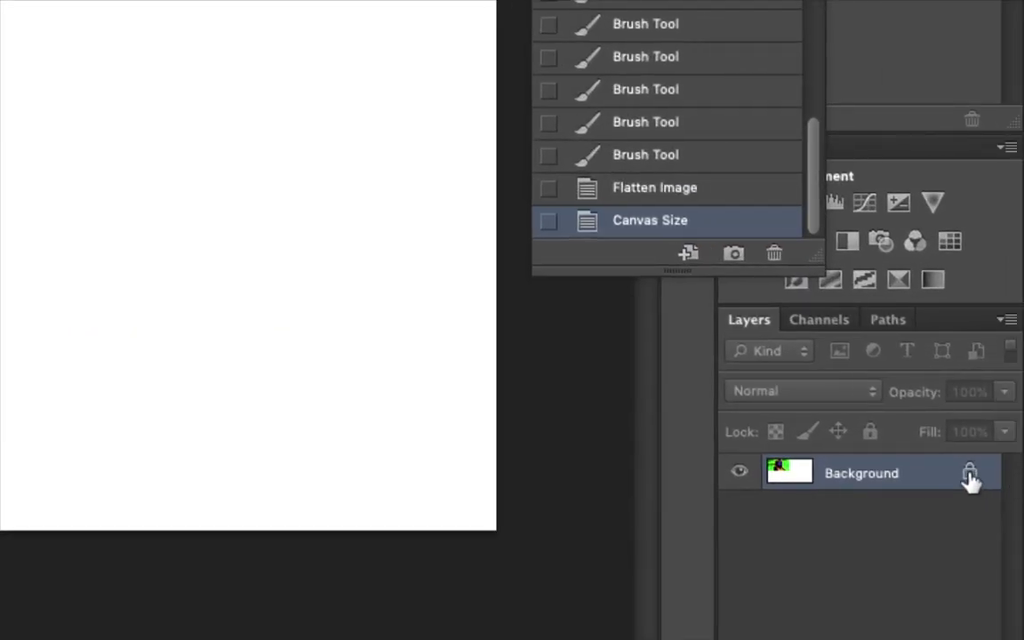
Step: Unlock the Background layer and delete the white area around the portrait using a Magic Wand selection
{"action": "double_click", "coordinate": [970, 477]}
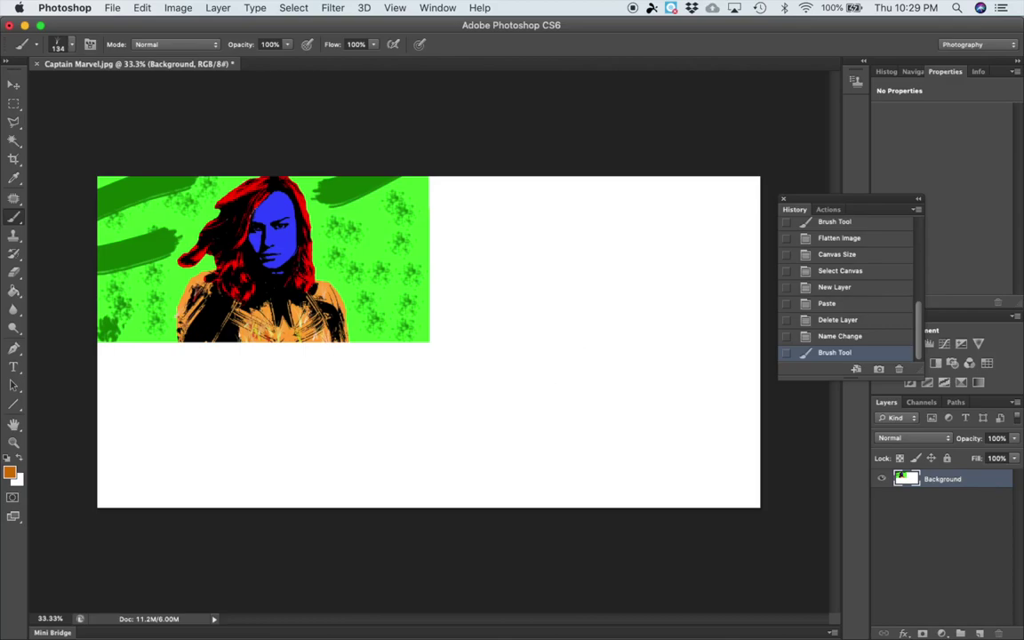
{"action": "left_click", "coordinate": [14, 142]}
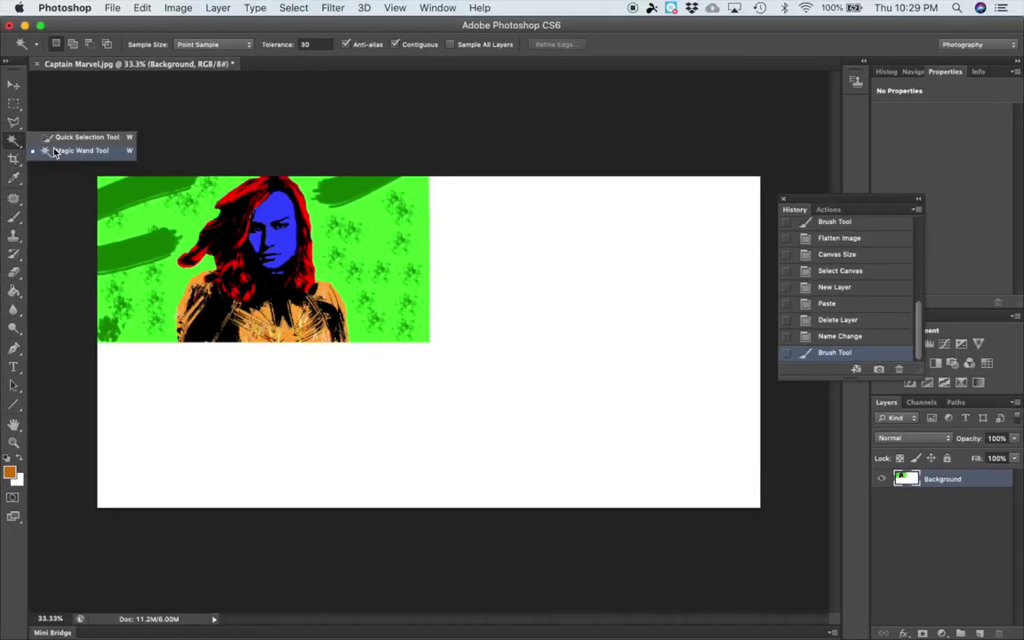
{"action": "left_click", "coordinate": [53, 151]}
{"action": "left_click", "coordinate": [526, 346]}
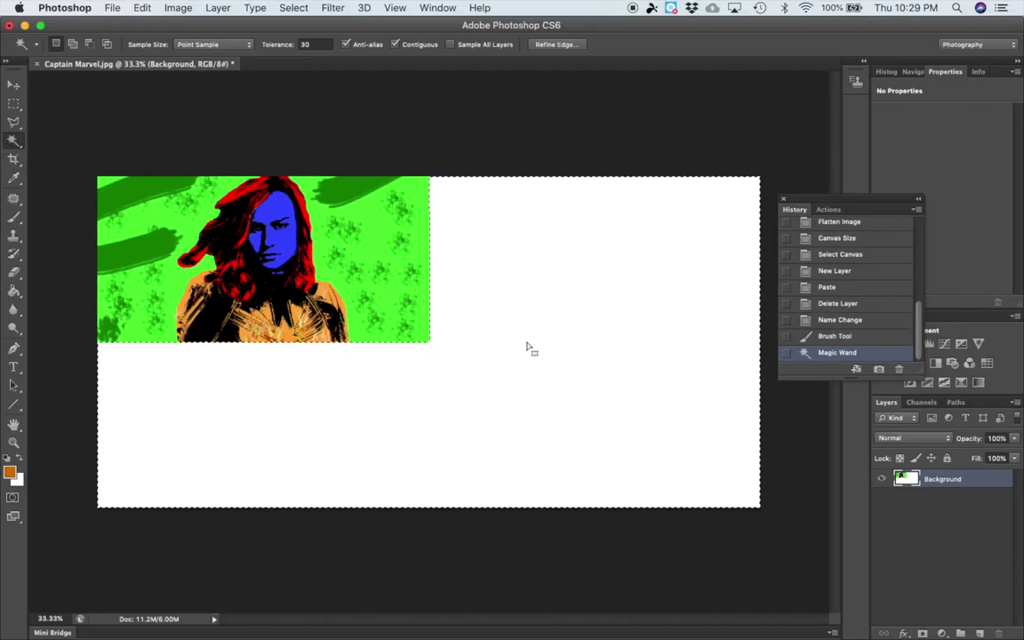
{"action": "key", "text": "Delete"}
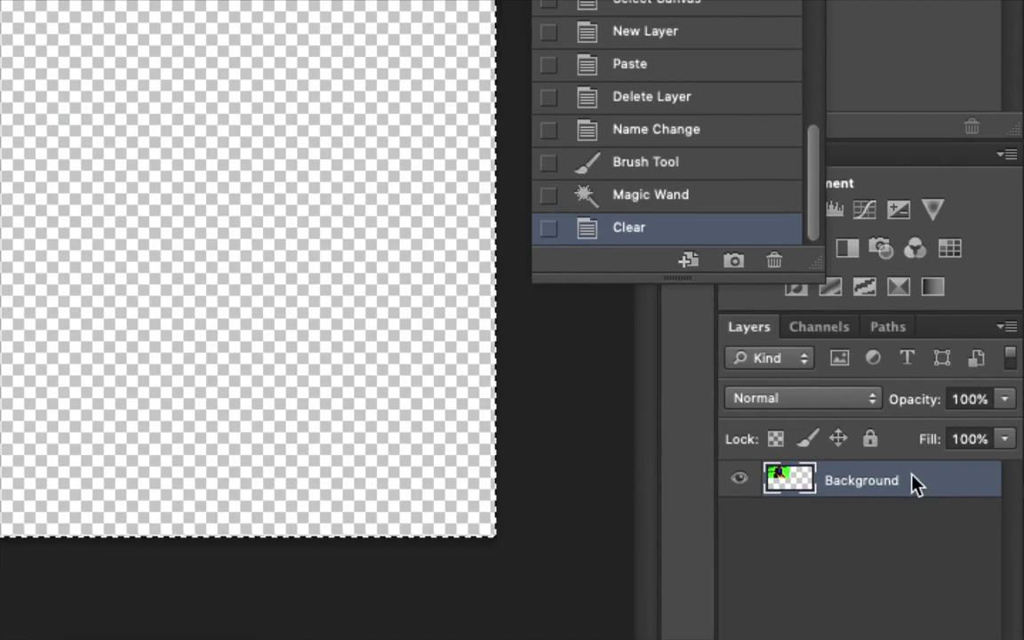
Step: Duplicate the Background layer three times, keeping the default names Background copy, Background copy 2 and Background copy 3
{"action": "right_click", "coordinate": [915, 483]}
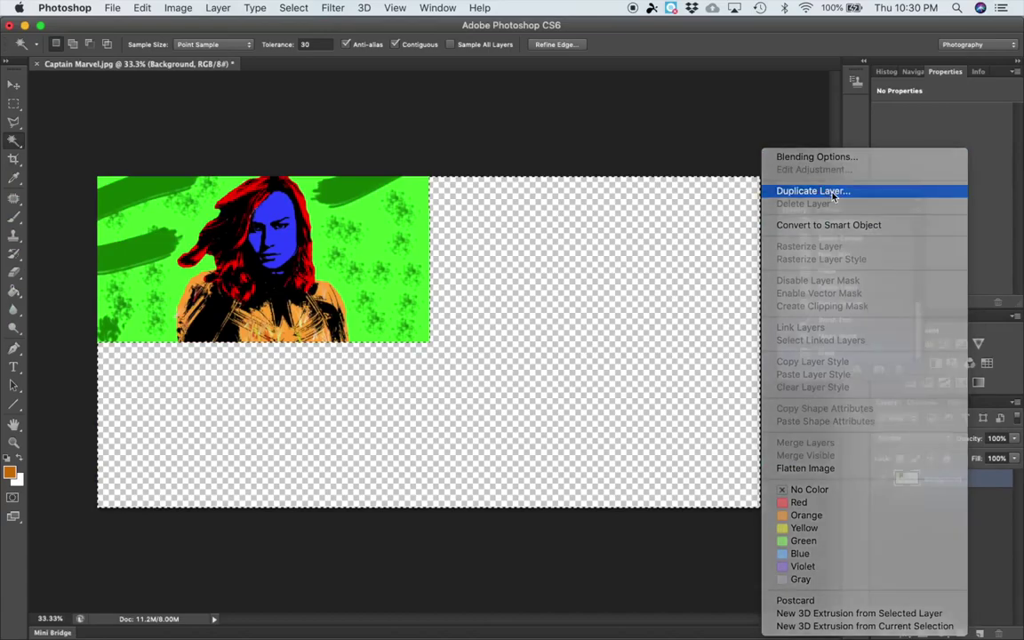
{"action": "left_click", "coordinate": [834, 192]}
{"action": "left_click", "coordinate": [656, 243]}
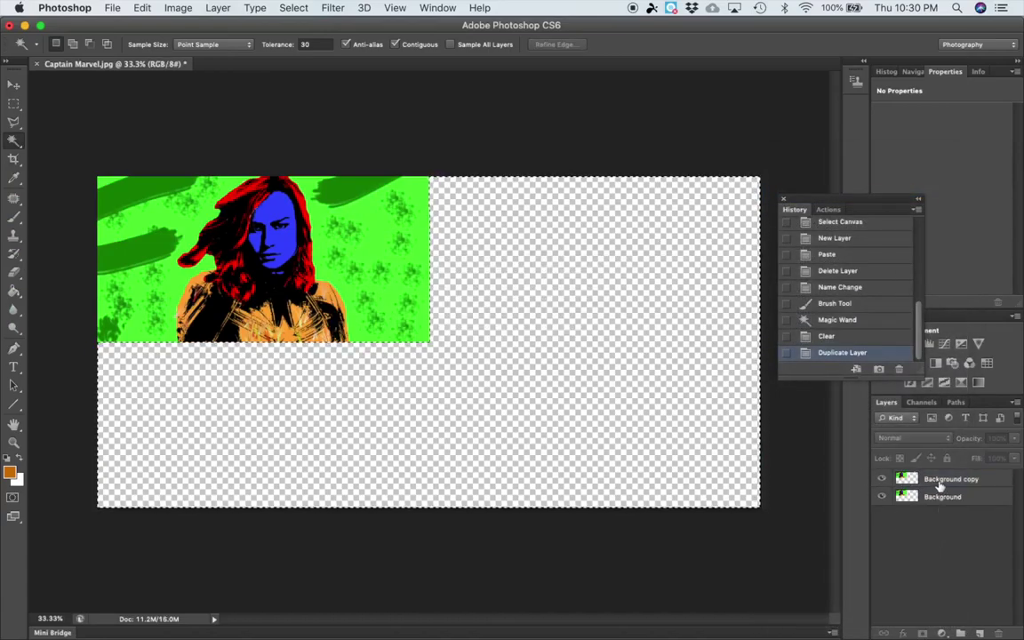
{"action": "left_click_drag", "start_coordinate": [931, 484], "coordinate": [975, 504]}
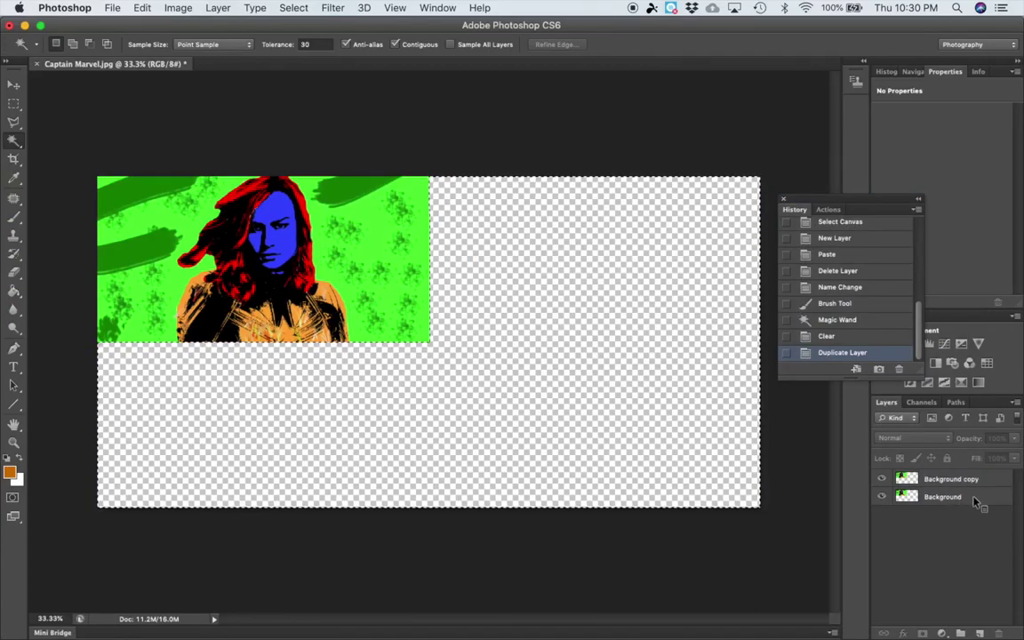
{"action": "right_click", "coordinate": [975, 503]}
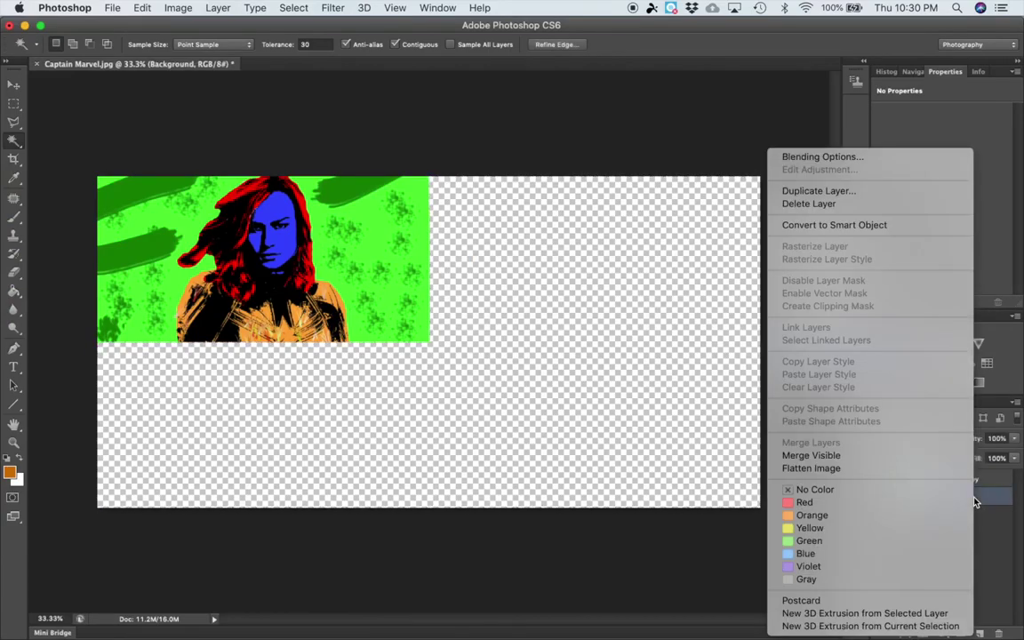
{"action": "left_click", "coordinate": [850, 191]}
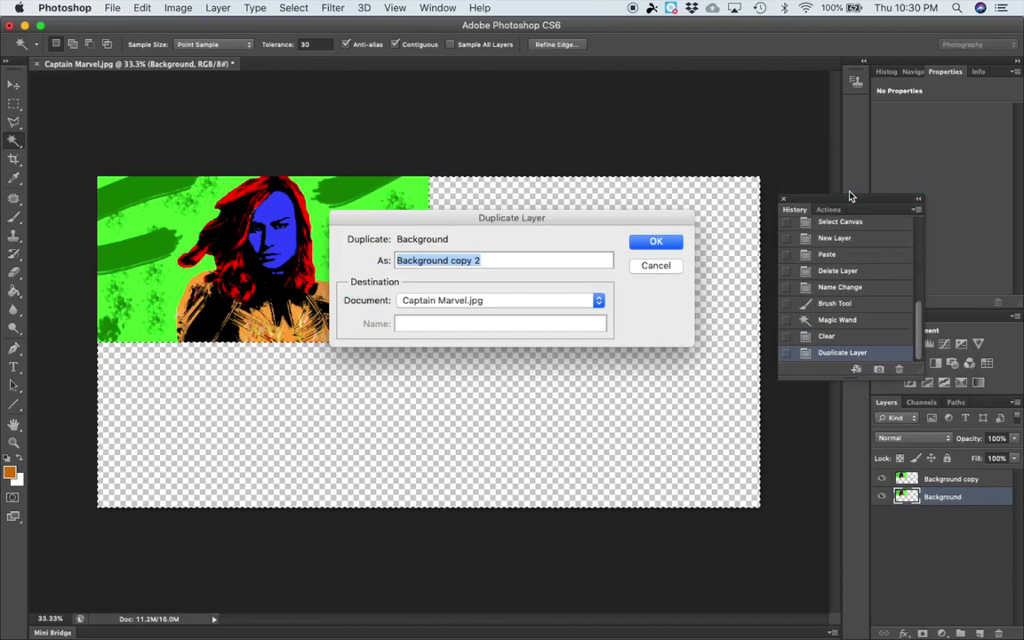
{"action": "key", "text": "Return"}
{"action": "right_click", "coordinate": [979, 518]}
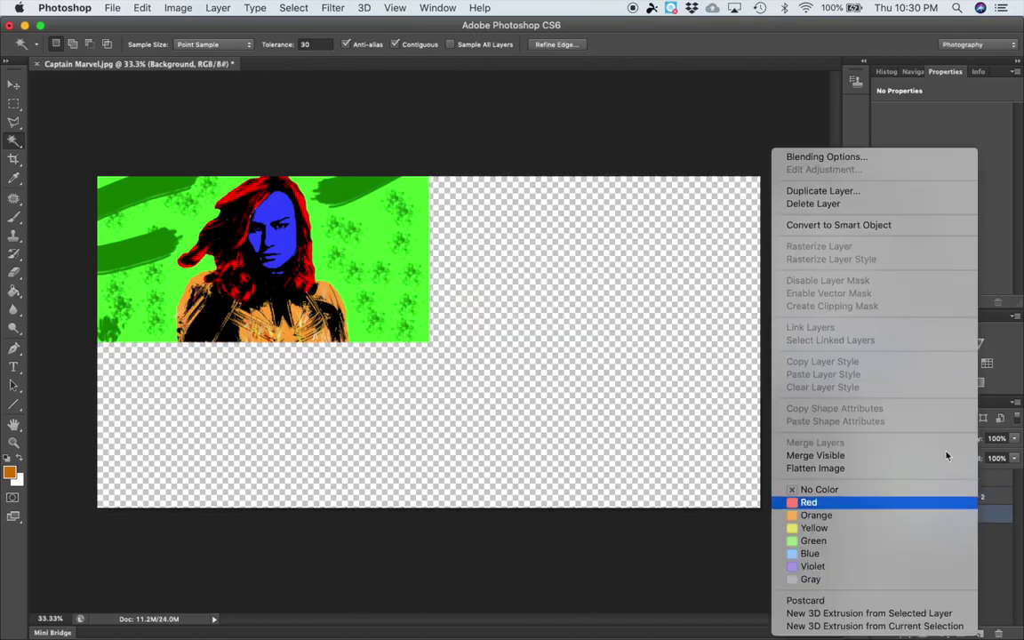
{"action": "left_click", "coordinate": [850, 191]}
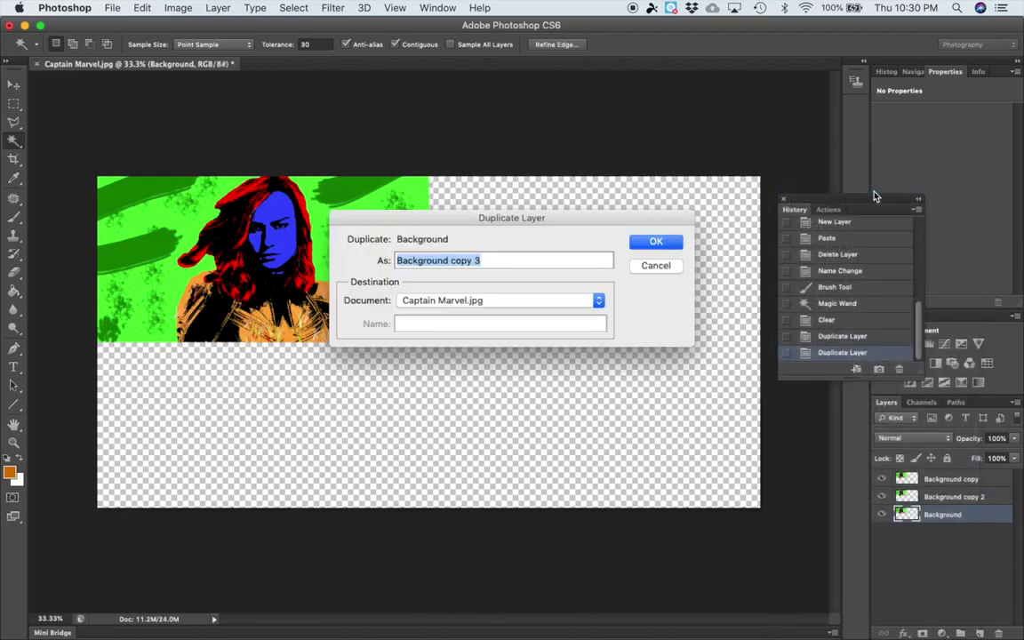
{"action": "key", "text": "Return"}
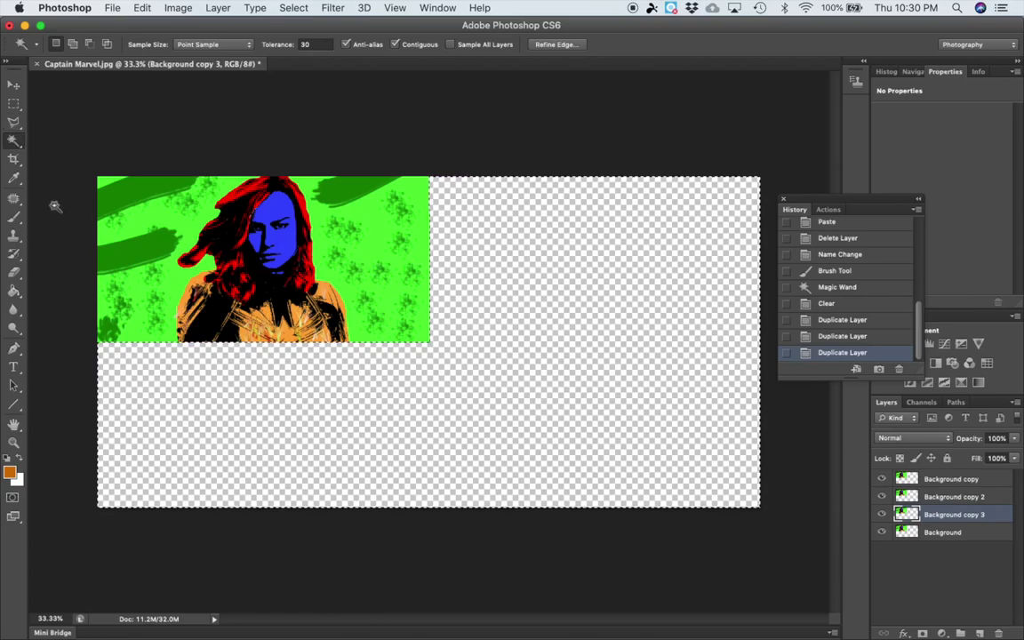
Step: Deselect the transparent area and move the Background copy 3 portrait into the canvas's upper-right quadrant
{"action": "left_click", "coordinate": [13, 103]}
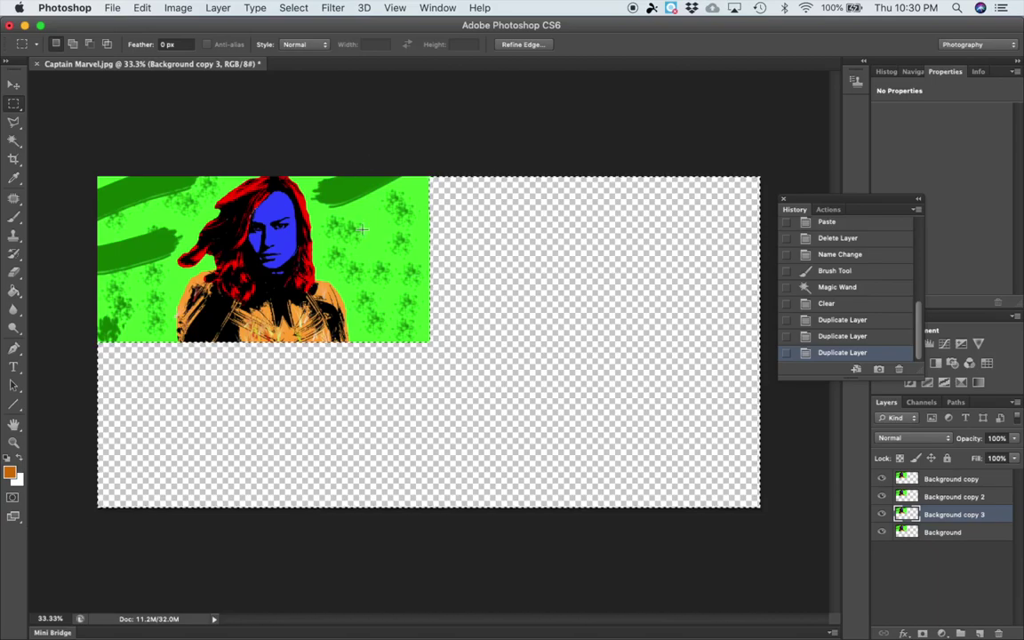
{"action": "left_click", "coordinate": [143, 230]}
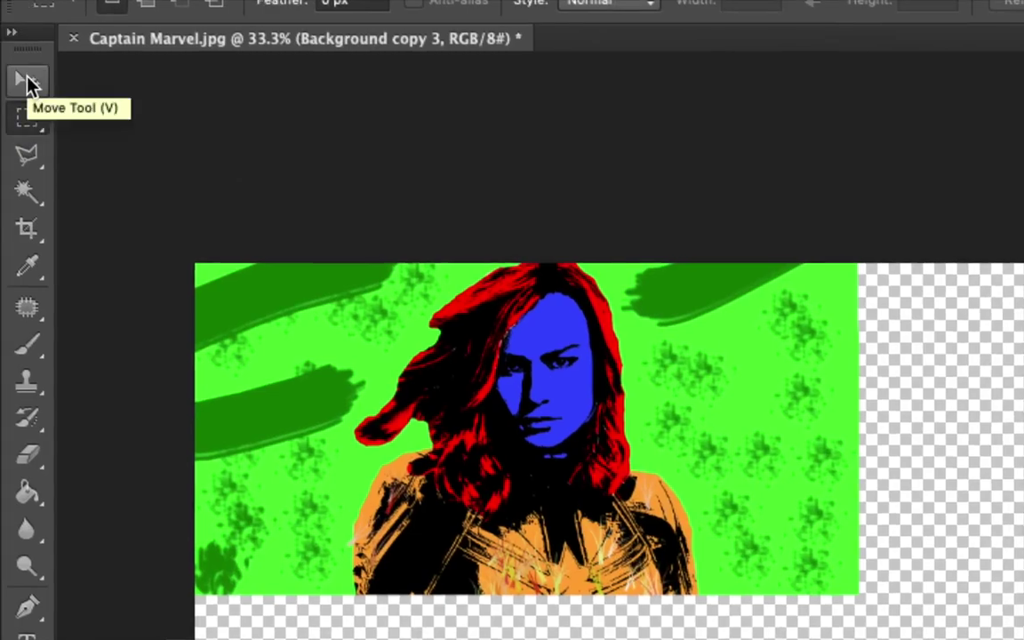
{"action": "left_click", "coordinate": [26, 83]}
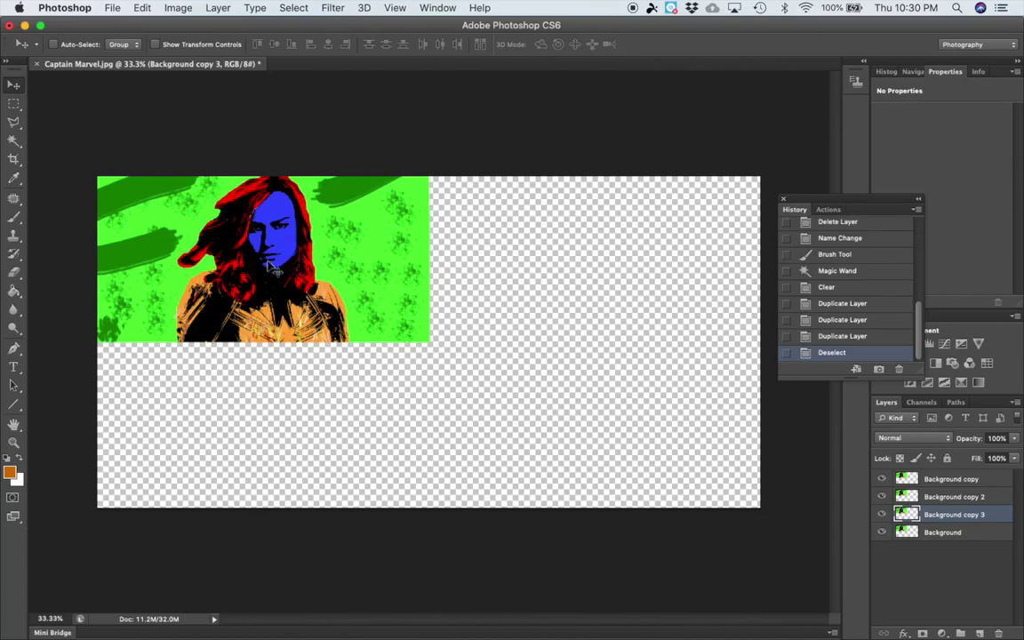
{"action": "left_click_drag", "start_coordinate": [273, 269], "coordinate": [603, 263]}
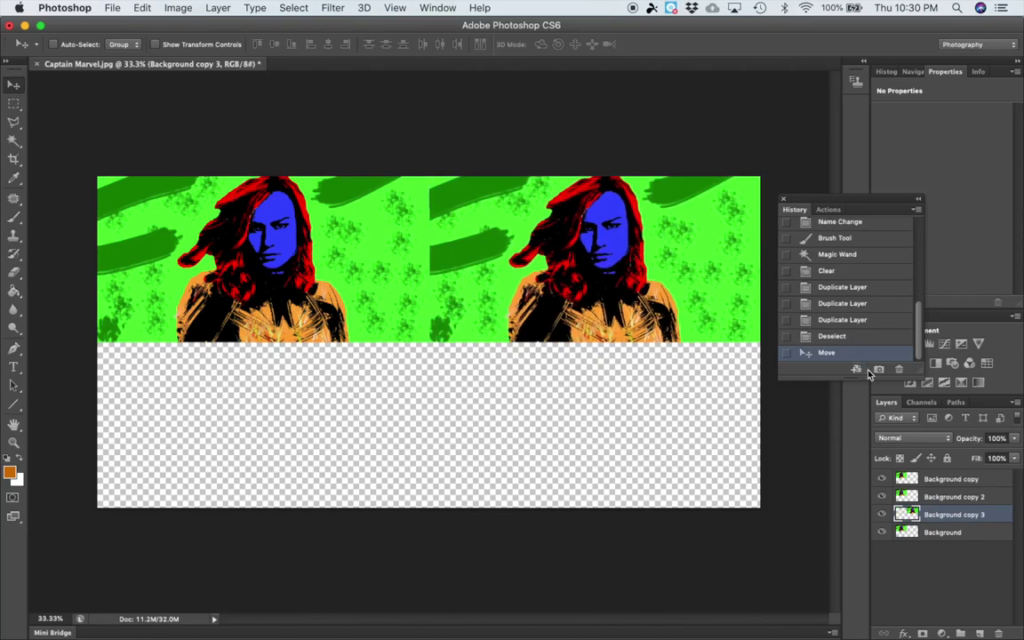
Step: Move the Background copy 2 portrait into the canvas's lower-left quadrant and the Background copy portrait into the lower-right quadrant
{"action": "left_click", "coordinate": [996, 499]}
{"action": "left_click_drag", "start_coordinate": [340, 254], "coordinate": [367, 447]}
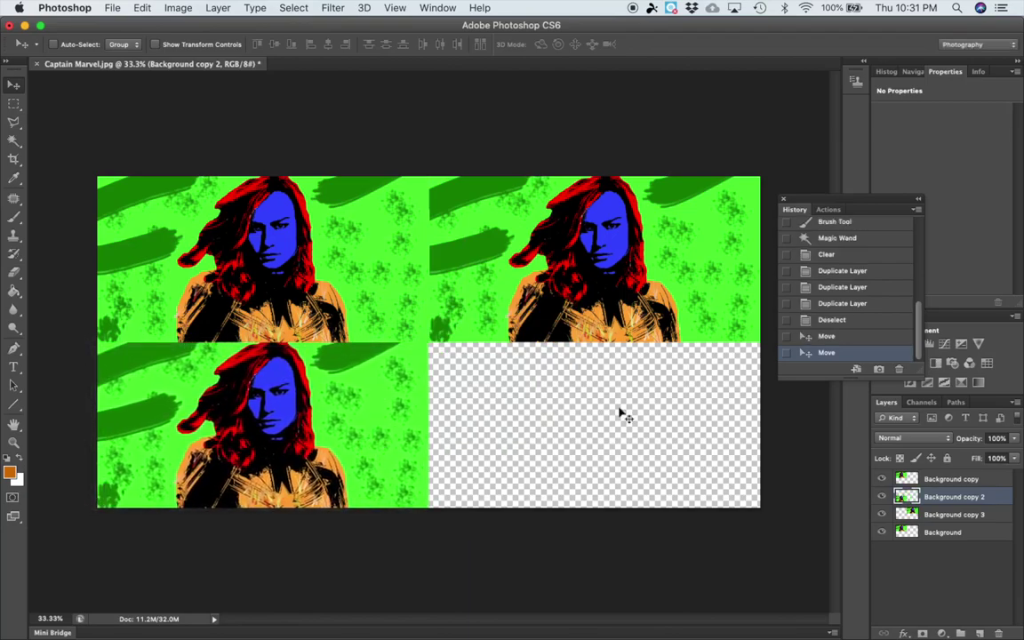
{"action": "left_click", "coordinate": [997, 480]}
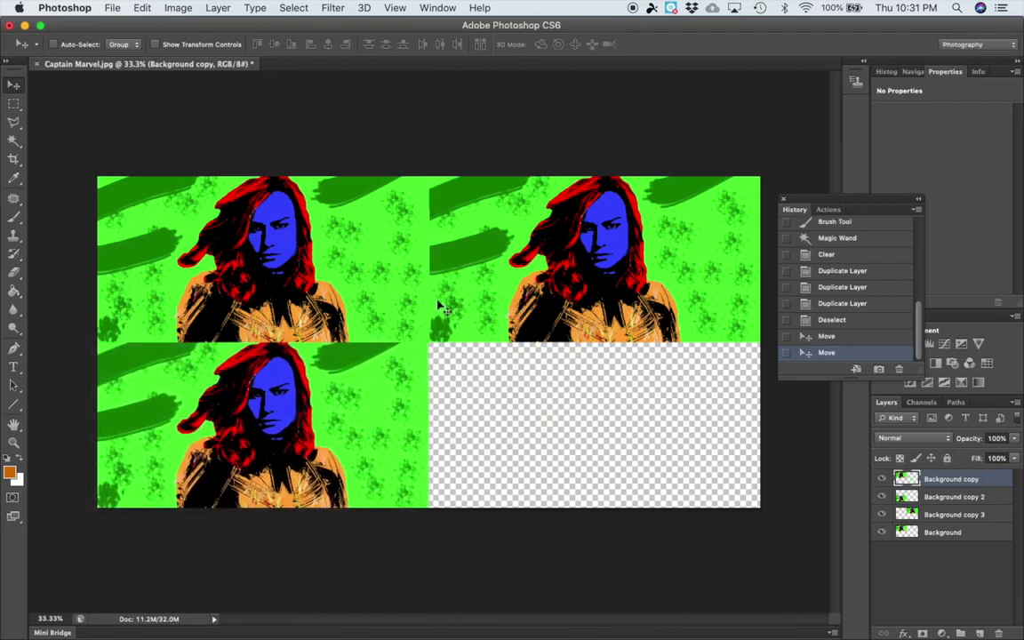
{"action": "left_click_drag", "start_coordinate": [355, 275], "coordinate": [687, 447]}
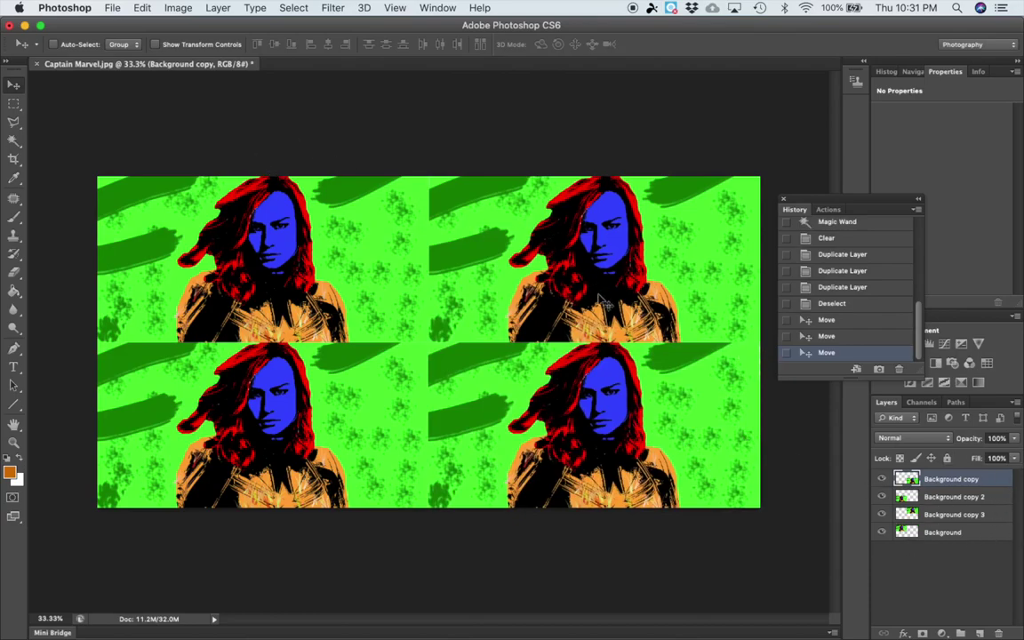
Step: Select the Background copy 3 layer and toggle its visibility to check which portrait it holds, leaving it visible
{"action": "left_click", "coordinate": [998, 498]}
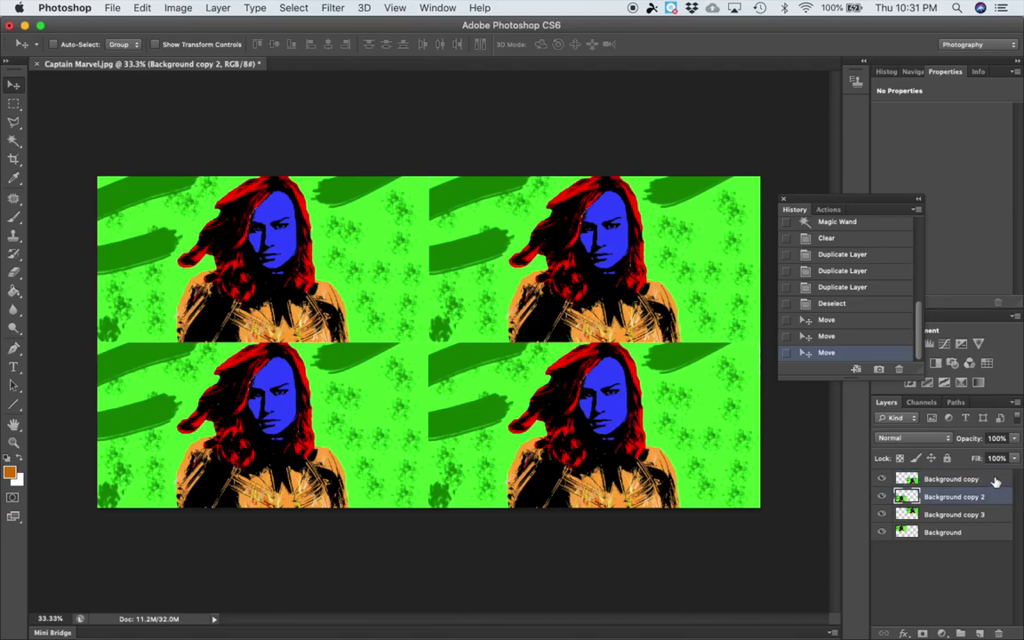
{"action": "key", "text": "alt+bracketleft"}
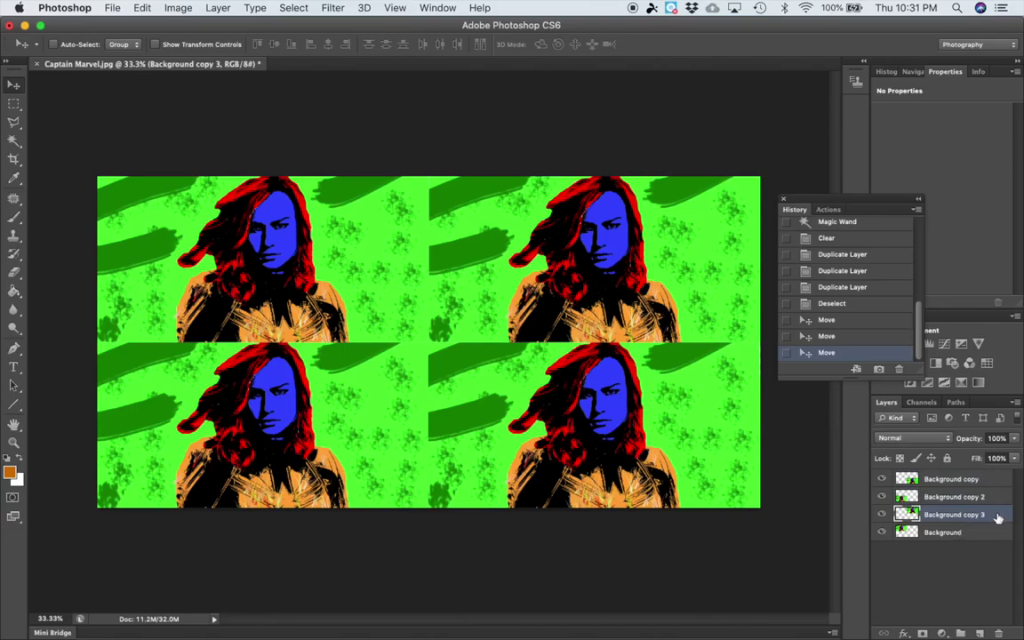
{"action": "left_click", "coordinate": [881, 514]}
{"action": "left_click", "coordinate": [881, 515]}
{"action": "left_click", "coordinate": [881, 516]}
{"action": "left_click", "coordinate": [881, 515]}
{"action": "left_click", "coordinate": [881, 515]}
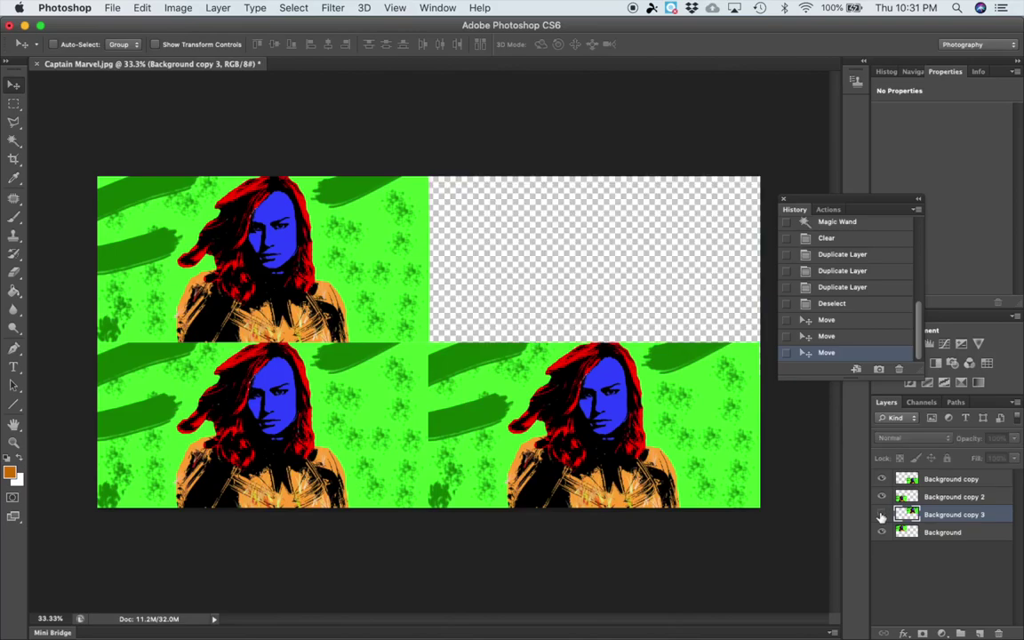
{"action": "left_click", "coordinate": [881, 515]}
{"action": "left_click", "coordinate": [881, 516]}
{"action": "left_click", "coordinate": [881, 516]}
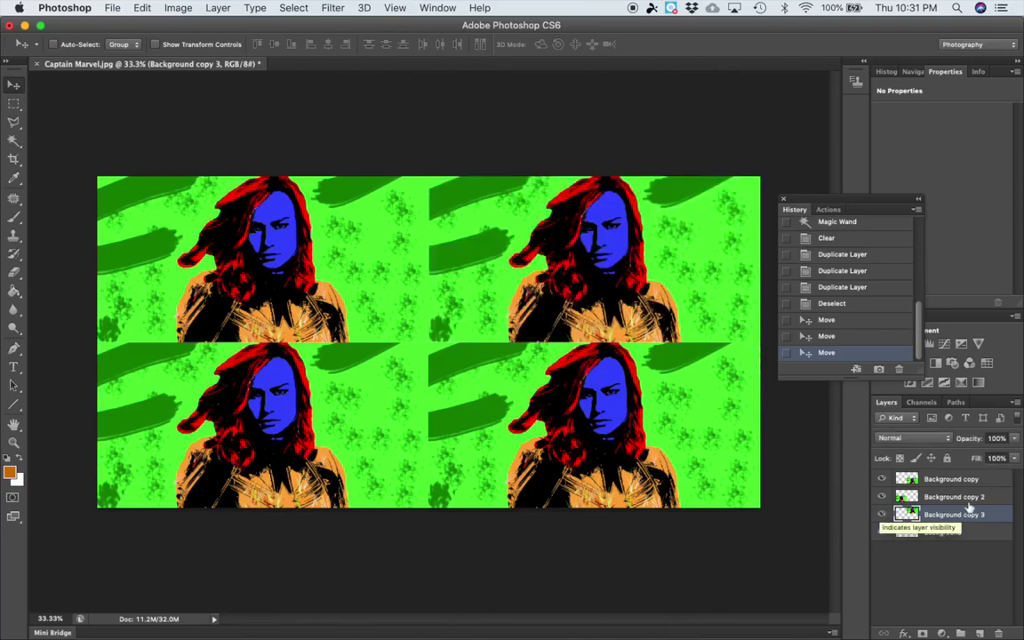
{"action": "left_click", "coordinate": [180, 7]}
{"action": "mouse_move", "coordinate": [197, 56]}
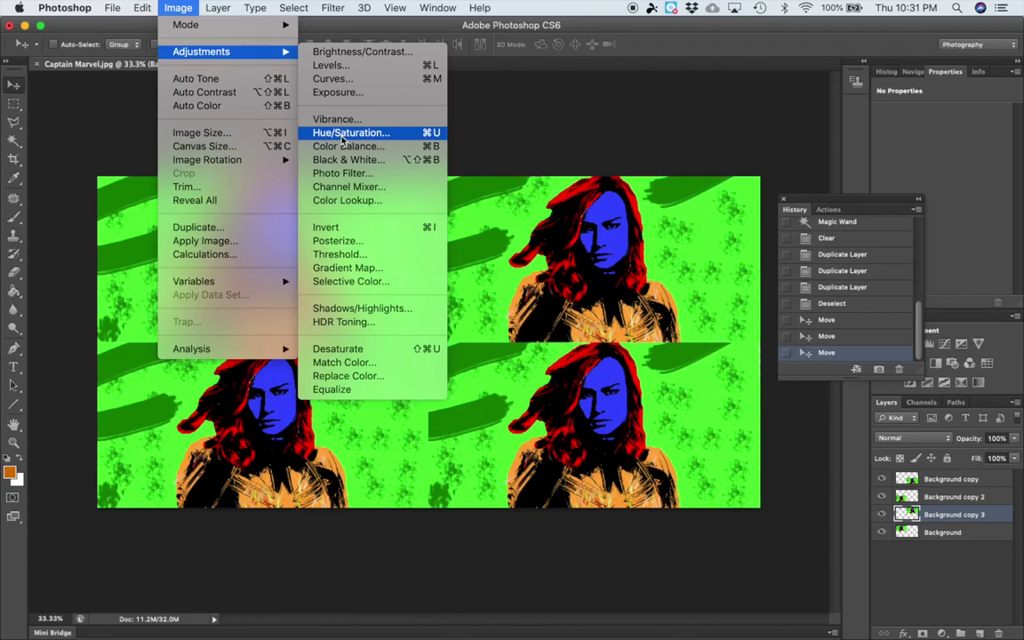
{"action": "left_click", "coordinate": [891, 451]}
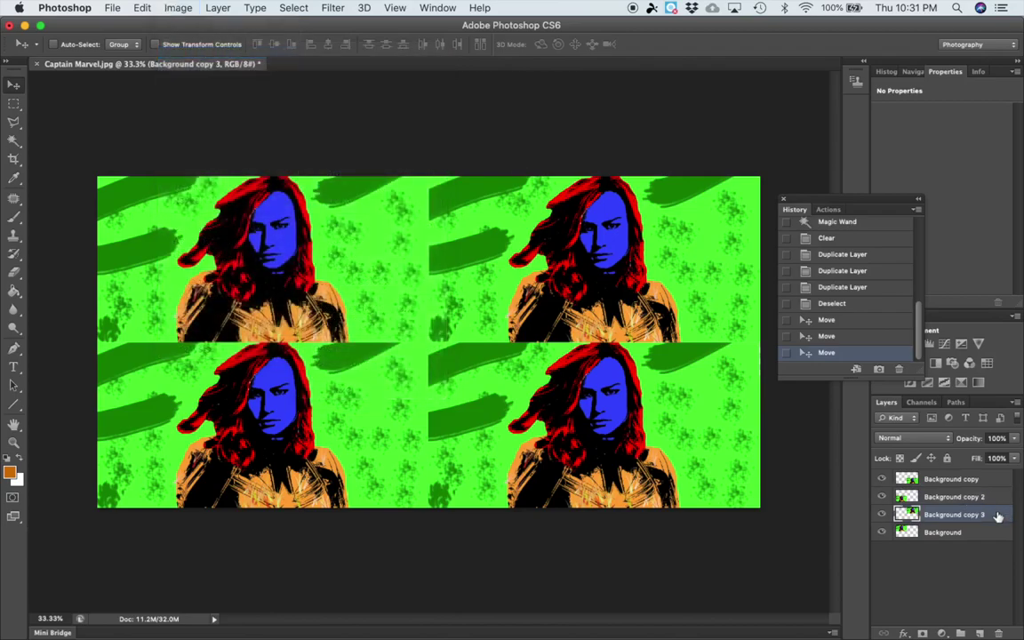
Step: Recolor the Background copy 3 portrait with a Hue/Saturation adjustment, setting the hue to +128
{"action": "left_click", "coordinate": [178, 8]}
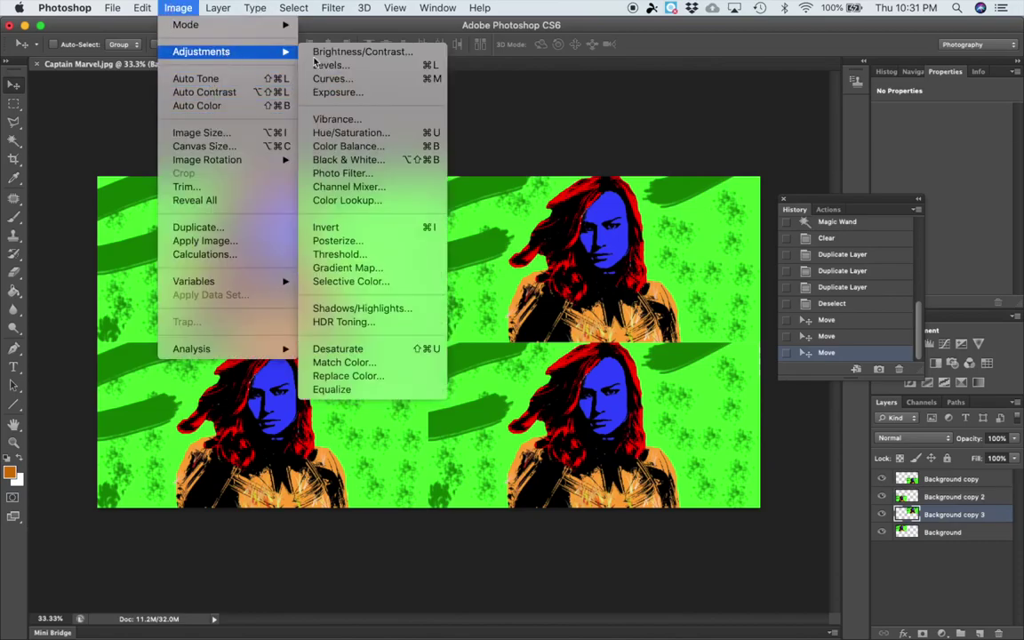
{"action": "left_click", "coordinate": [366, 134]}
{"action": "left_click_drag", "start_coordinate": [758, 96], "coordinate": [114, 107]}
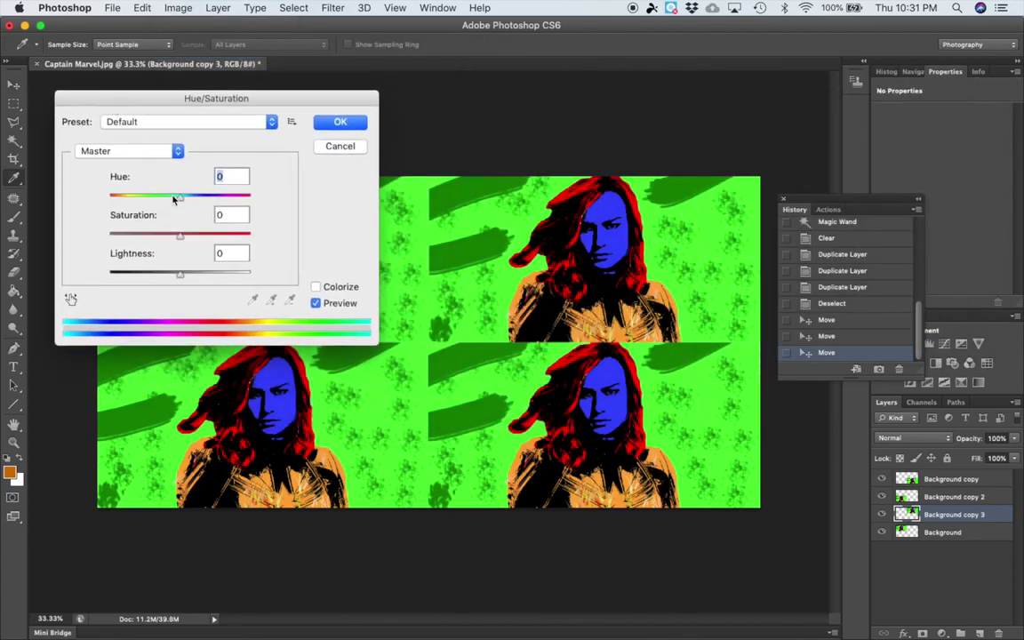
{"action": "left_click_drag", "start_coordinate": [174, 199], "coordinate": [130, 198]}
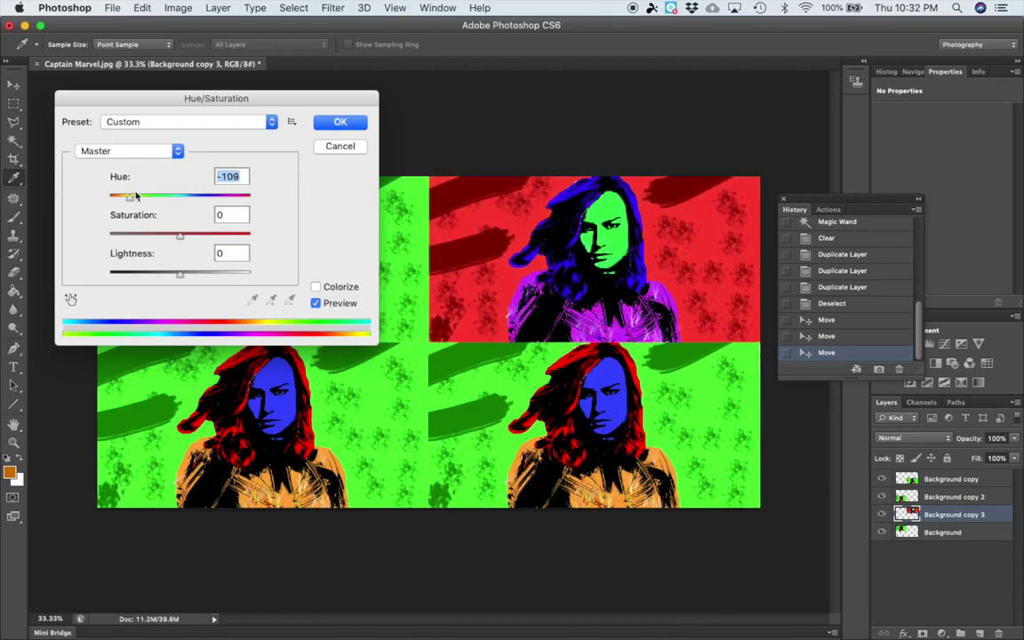
{"action": "left_click_drag", "start_coordinate": [256, 96], "coordinate": [419, 303]}
{"action": "left_click_drag", "start_coordinate": [298, 410], "coordinate": [272, 409]}
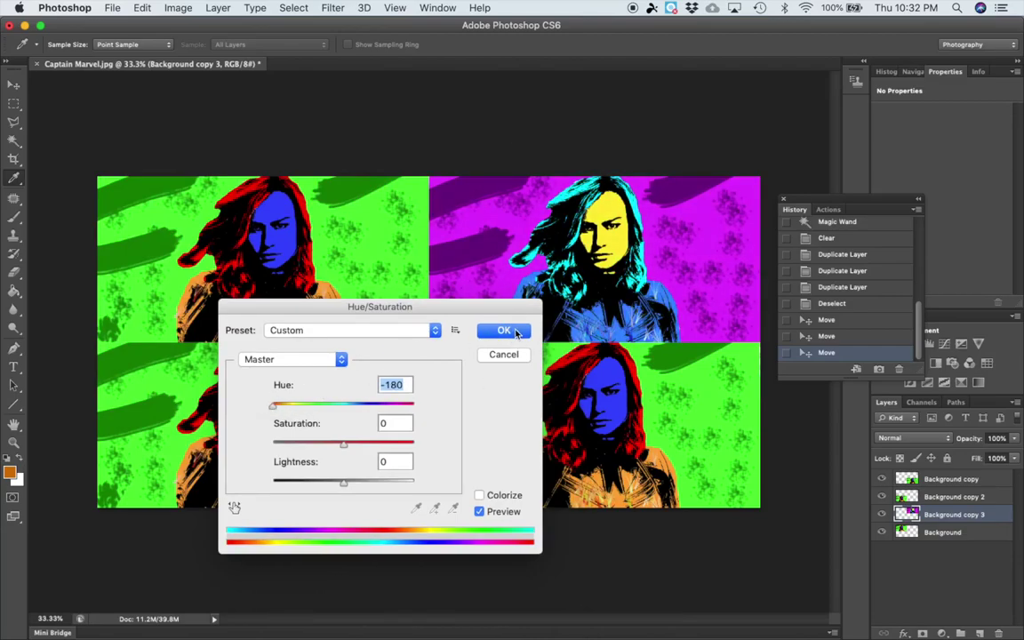
{"action": "left_click_drag", "start_coordinate": [277, 413], "coordinate": [402, 409]}
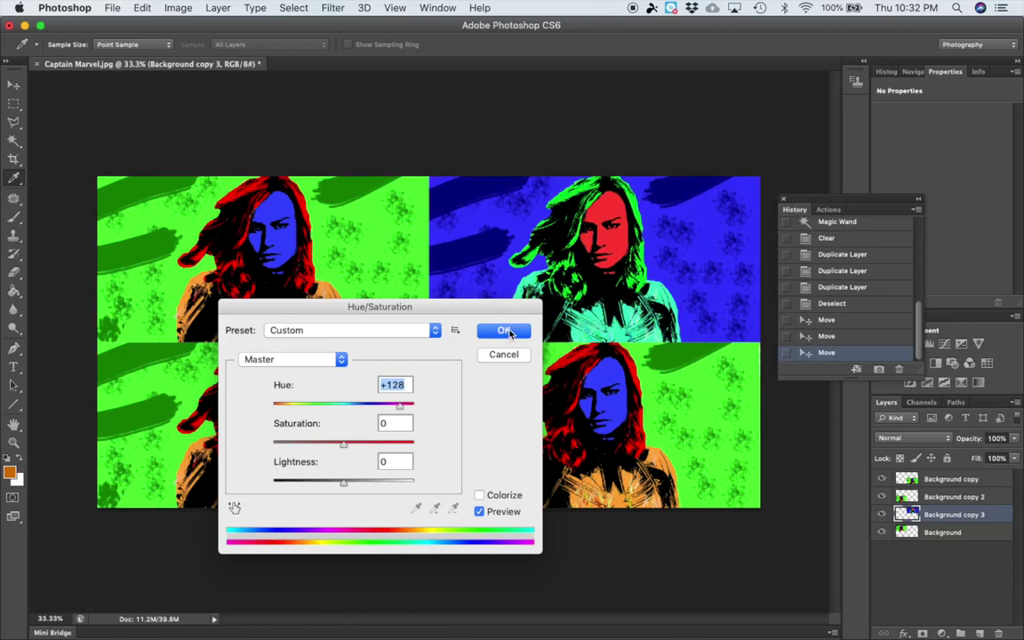
{"action": "left_click", "coordinate": [505, 331]}
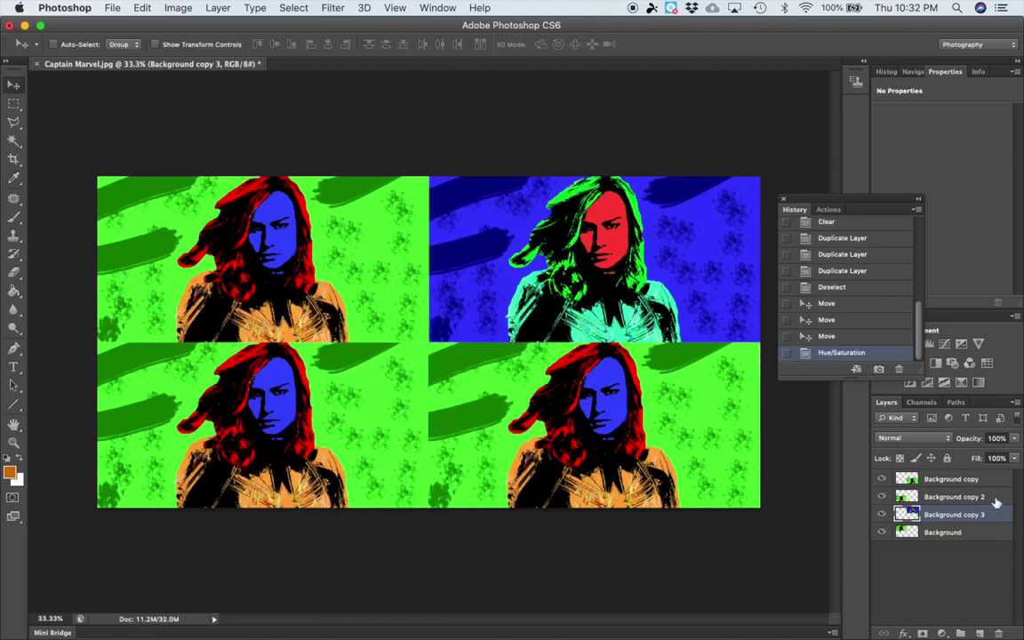
Step: Recolor the Background copy 2 portrait with a Hue/Saturation adjustment, setting the hue to +33
{"action": "left_click", "coordinate": [978, 496]}
{"action": "left_click", "coordinate": [178, 7]}
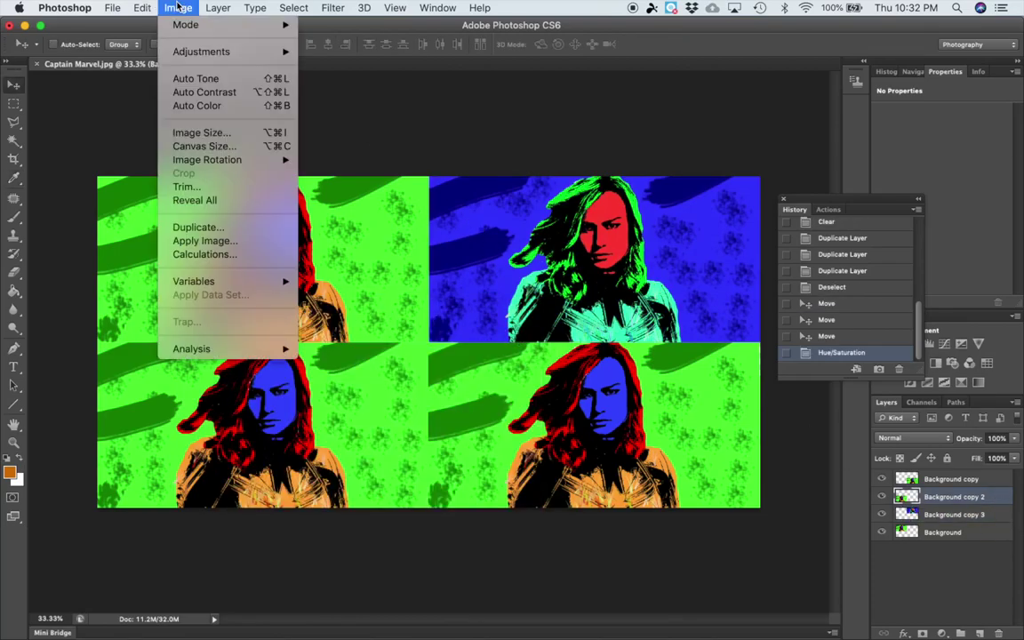
{"action": "mouse_move", "coordinate": [267, 52]}
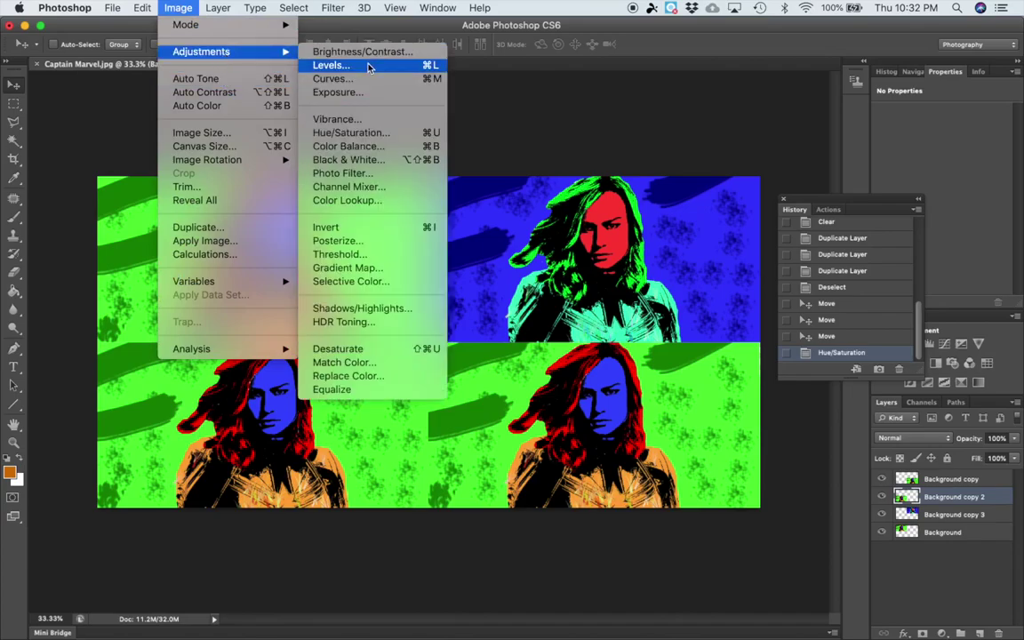
{"action": "left_click", "coordinate": [372, 132]}
{"action": "left_click_drag", "start_coordinate": [388, 306], "coordinate": [537, 80]}
{"action": "left_click_drag", "start_coordinate": [494, 179], "coordinate": [424, 176]}
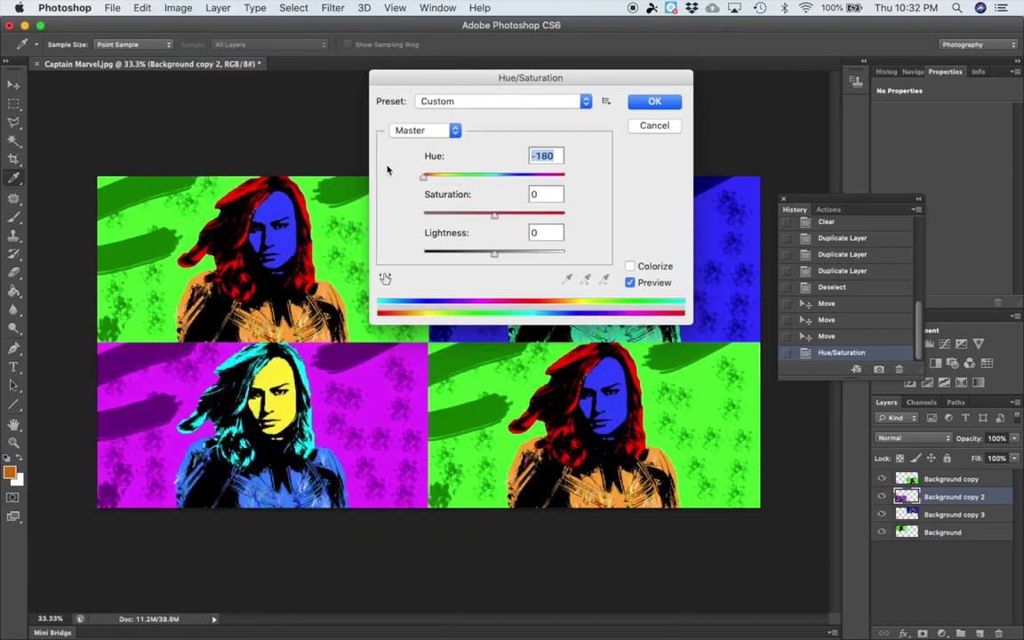
{"action": "left_click_drag", "start_coordinate": [424, 176], "coordinate": [545, 193]}
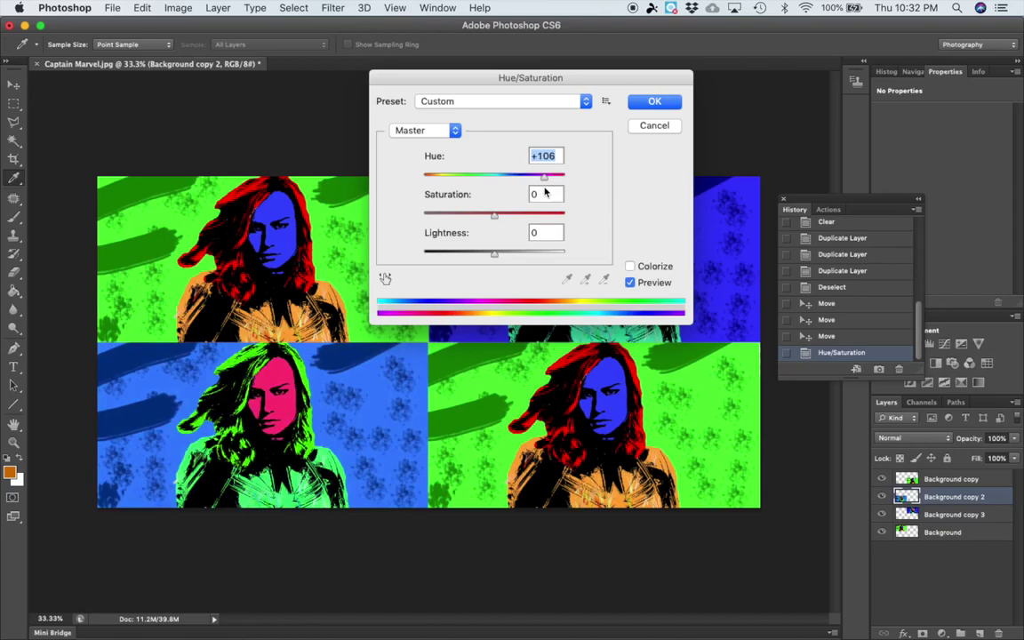
{"action": "left_click", "coordinate": [573, 81]}
{"action": "left_click_drag", "start_coordinate": [579, 83], "coordinate": [702, 332]}
{"action": "left_click_drag", "start_coordinate": [673, 430], "coordinate": [646, 413]}
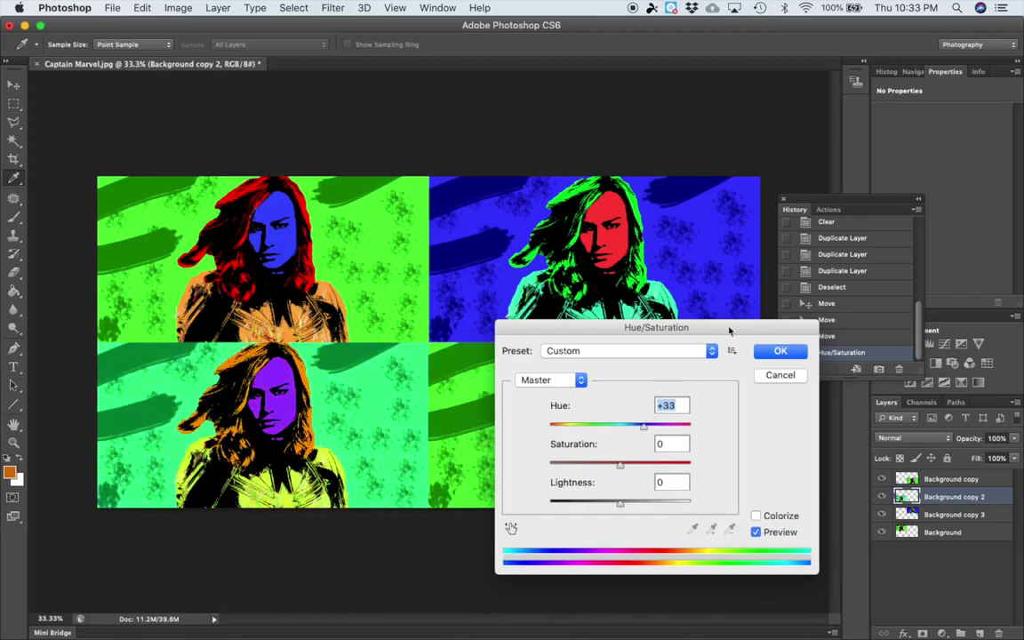
{"action": "left_click", "coordinate": [778, 350]}
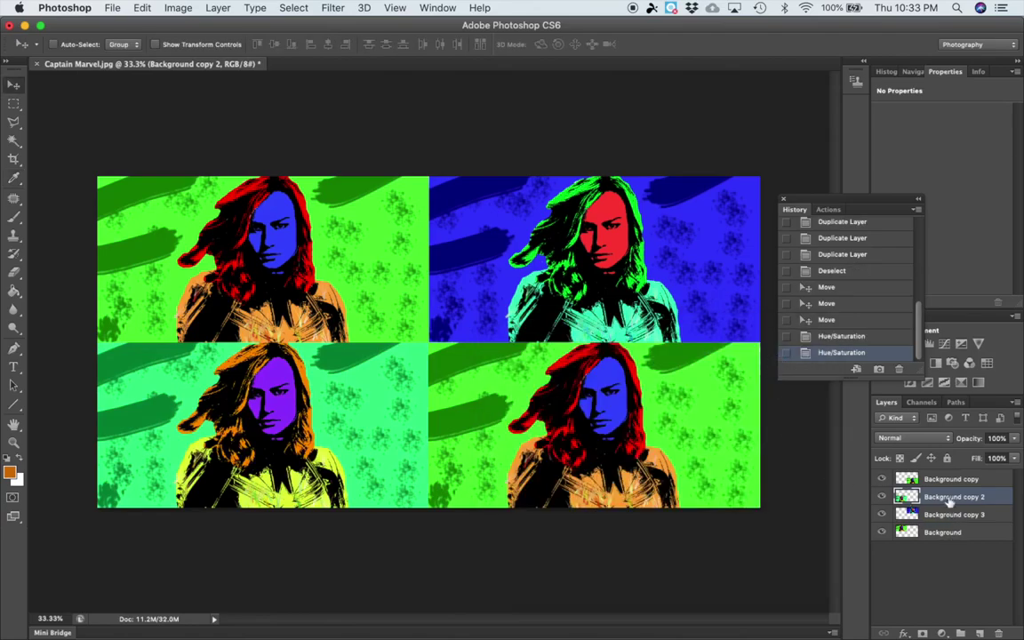
Step: Recolor the Background copy portrait with a Hue/Saturation adjustment, setting the hue to -119
{"action": "key", "text": "alt+bracketright"}
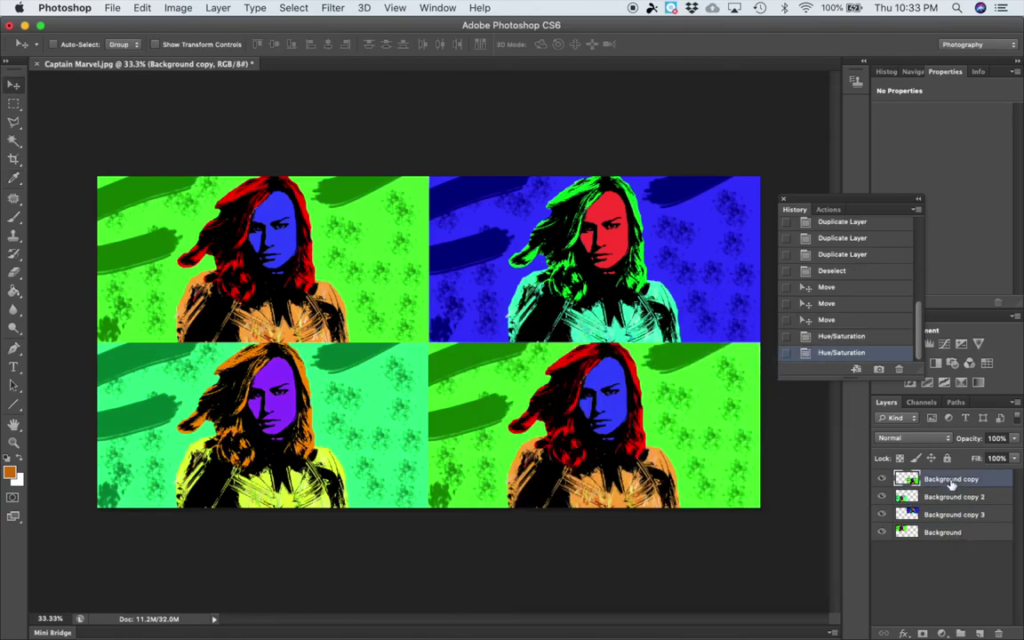
{"action": "left_click", "coordinate": [177, 7]}
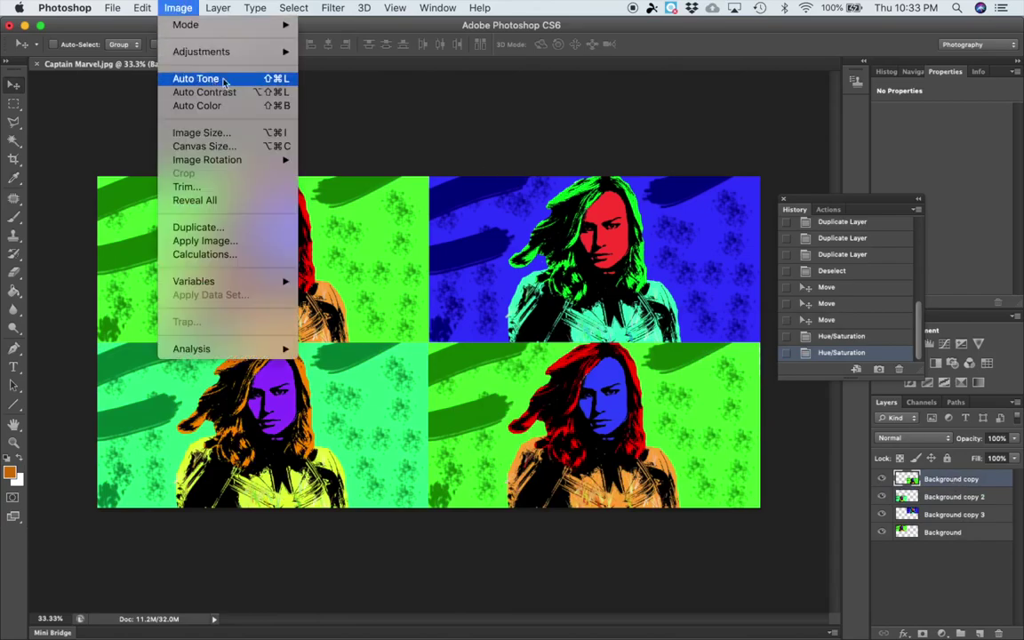
{"action": "mouse_move", "coordinate": [220, 52]}
{"action": "left_click", "coordinate": [396, 134]}
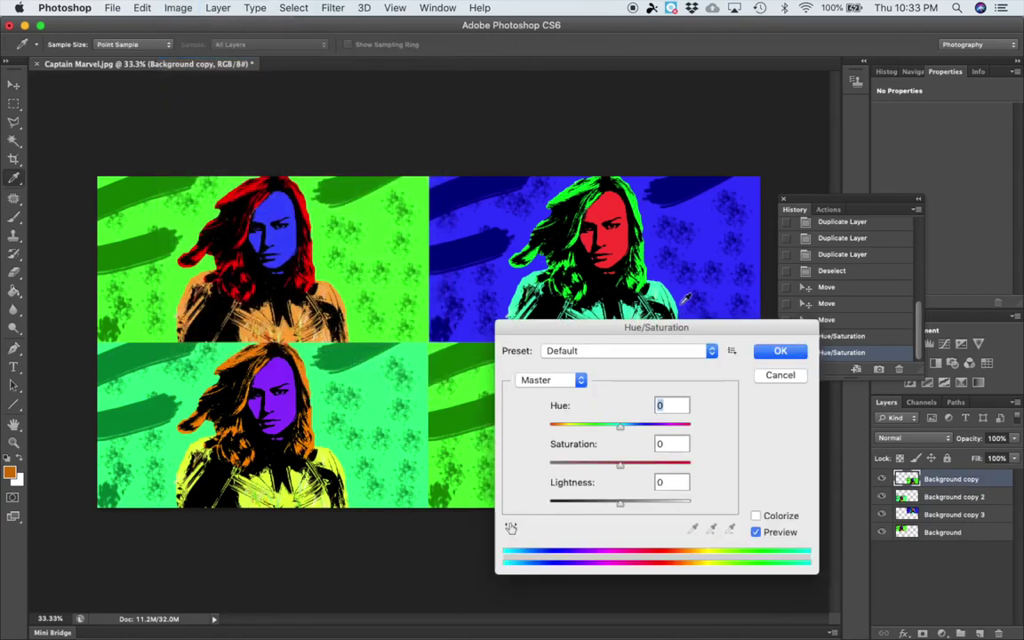
{"action": "left_click_drag", "start_coordinate": [667, 325], "coordinate": [444, 13]}
{"action": "left_click_drag", "start_coordinate": [398, 124], "coordinate": [346, 116]}
{"action": "left_click_drag", "start_coordinate": [379, 21], "coordinate": [390, 244]}
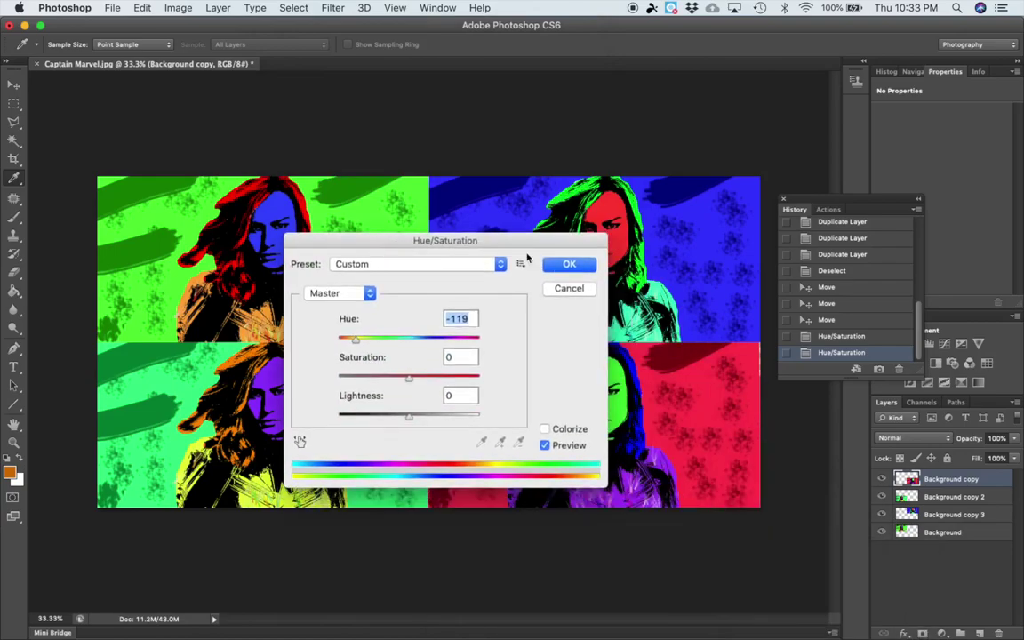
{"action": "left_click", "coordinate": [569, 267]}
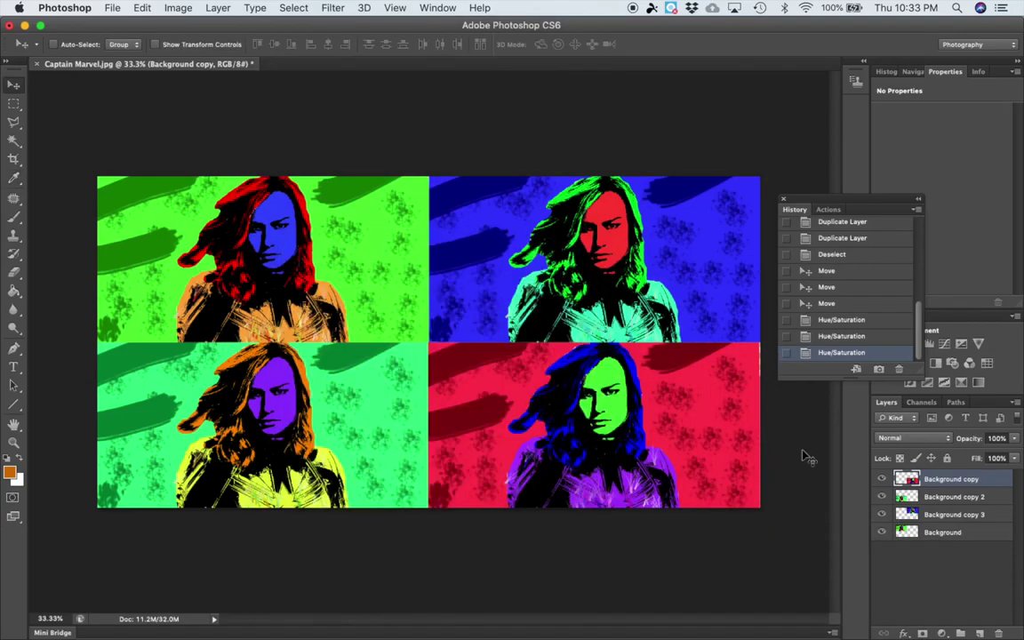
Step: Close the History panel and save the layered artwork on the Desktop as a PSD named Captain Marvel plus the author's surname, with Maximize Compatibility
{"action": "left_click", "coordinate": [784, 200]}
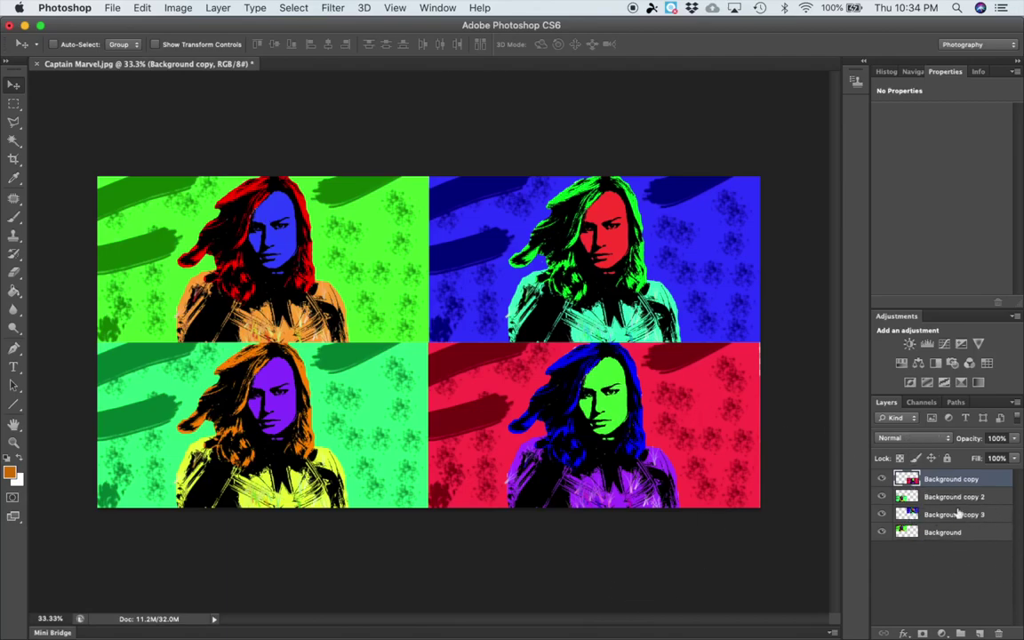
{"action": "left_click", "coordinate": [112, 7]}
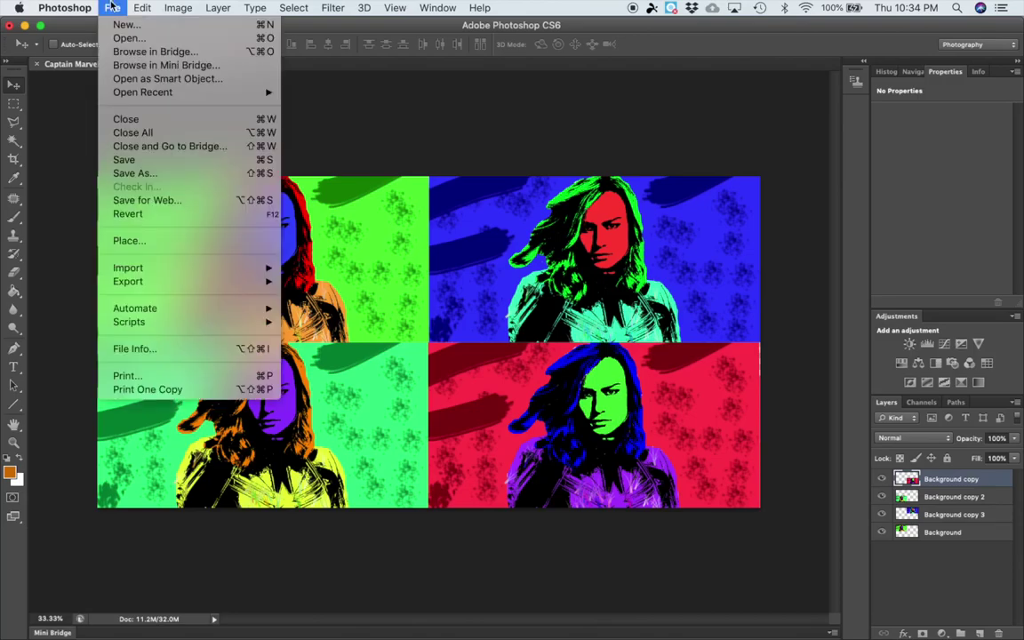
{"action": "left_click", "coordinate": [138, 162]}
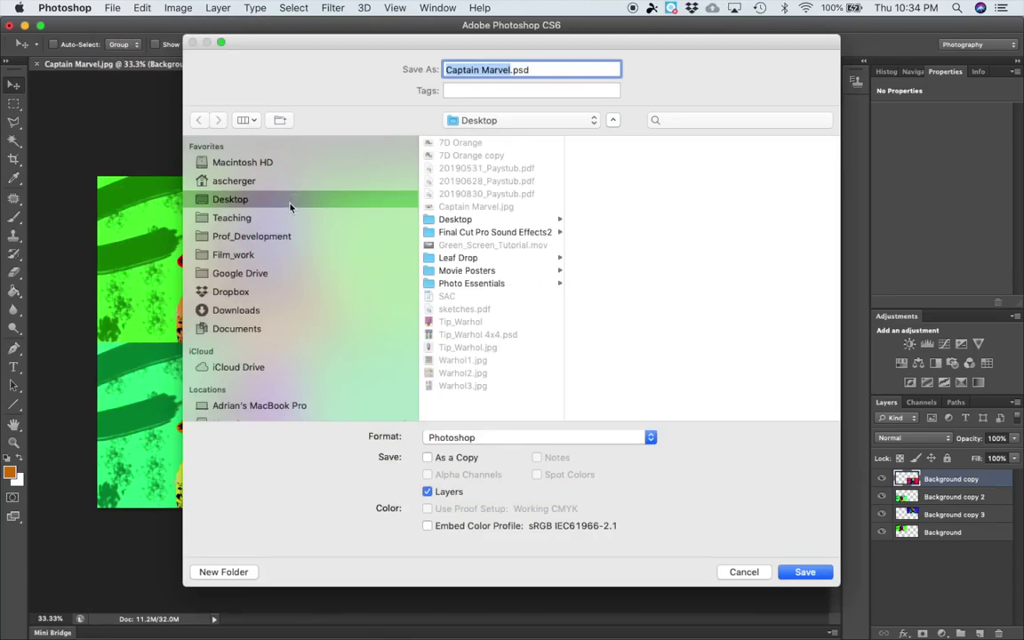
{"action": "left_click", "coordinate": [512, 69]}
{"action": "type", "text": "- Scherger"}
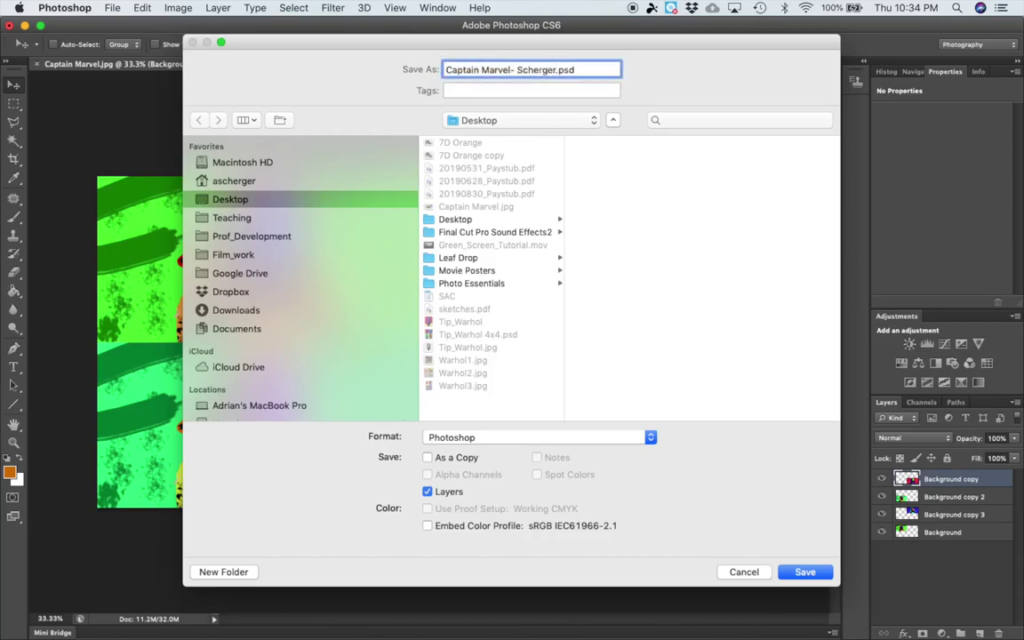
{"action": "key", "text": "Left"}
{"action": "key", "text": "Return"}
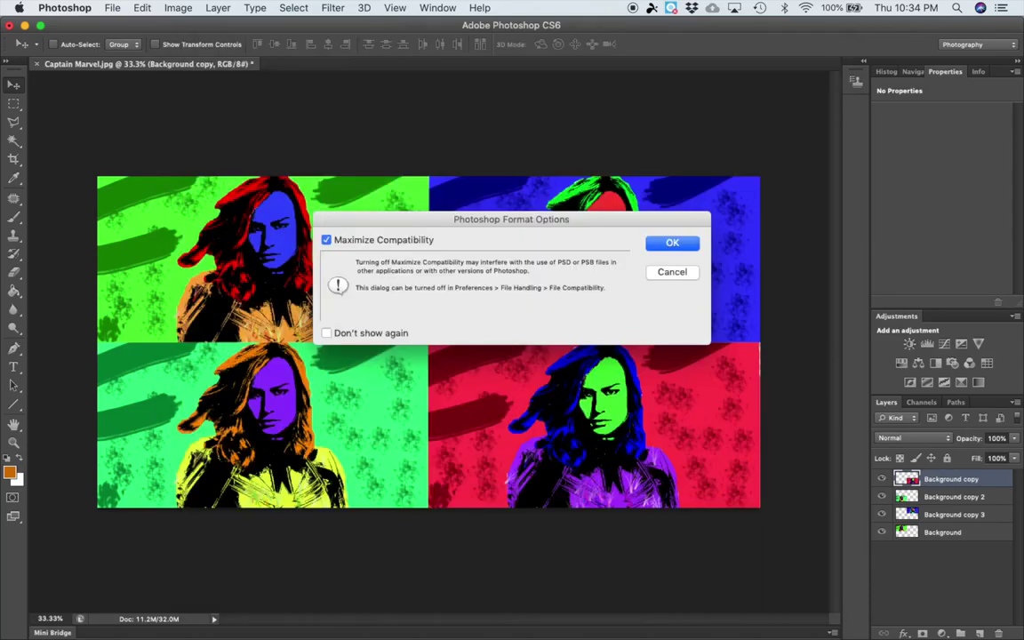
{"action": "left_click", "coordinate": [673, 243]}
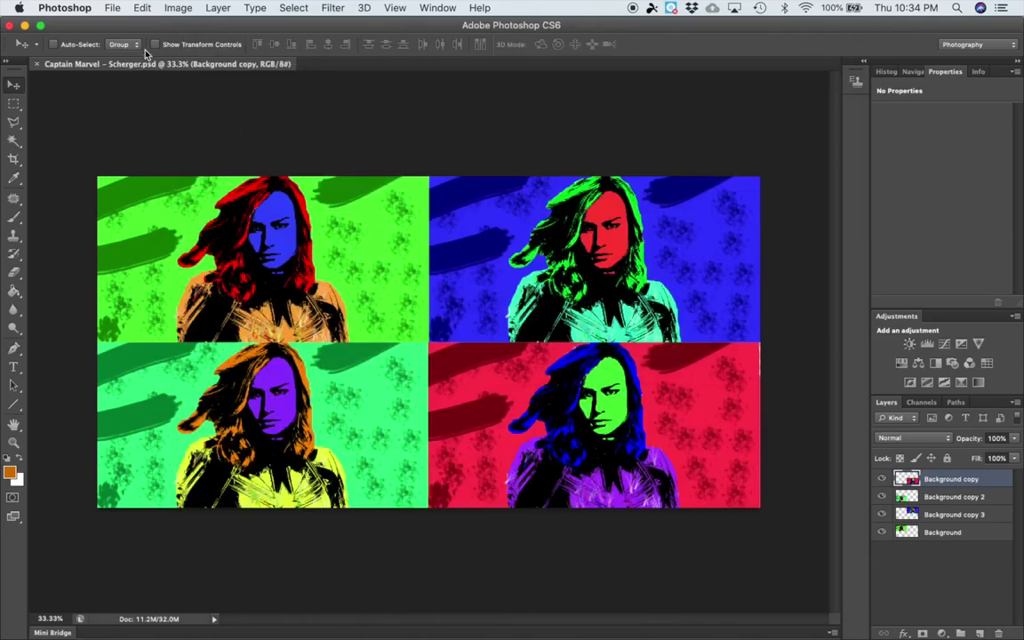
{"action": "left_click", "coordinate": [109, 7]}
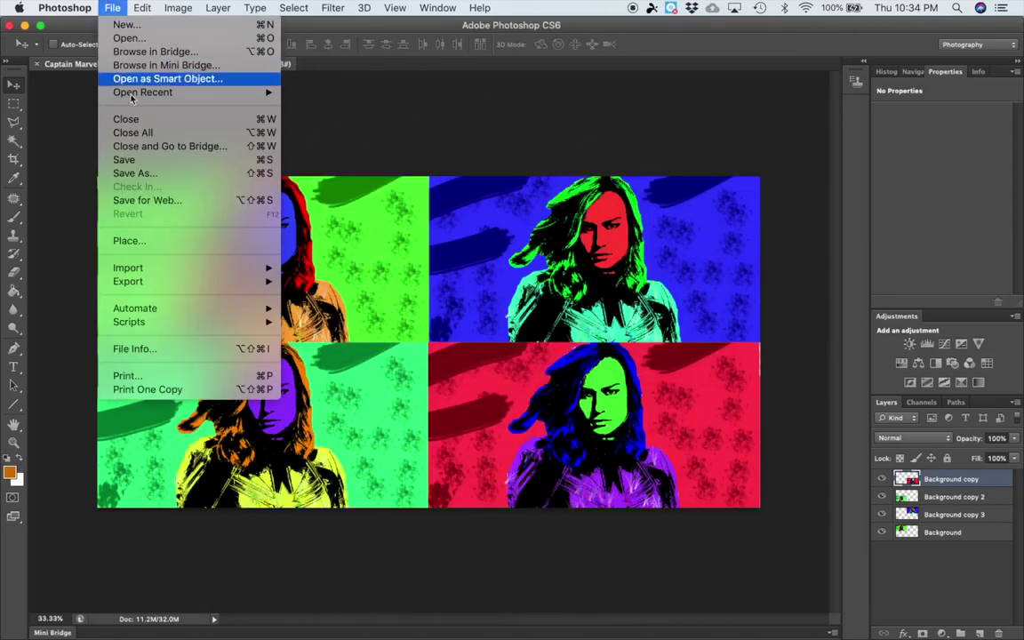
{"action": "left_click", "coordinate": [148, 176]}
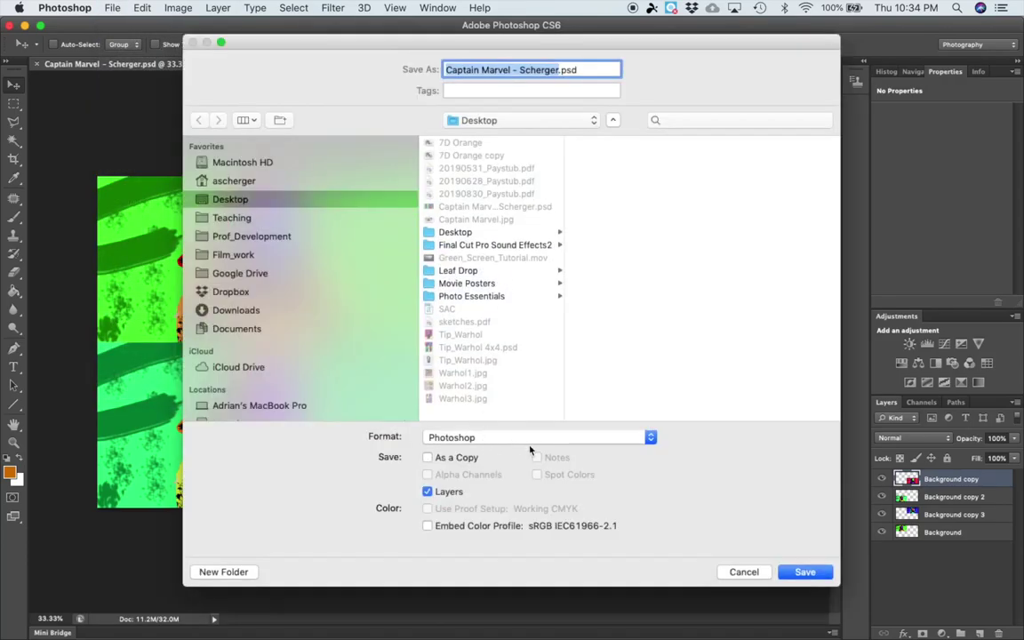
{"action": "left_click", "coordinate": [529, 438]}
{"action": "left_click", "coordinate": [526, 440]}
{"action": "left_click", "coordinate": [535, 436]}
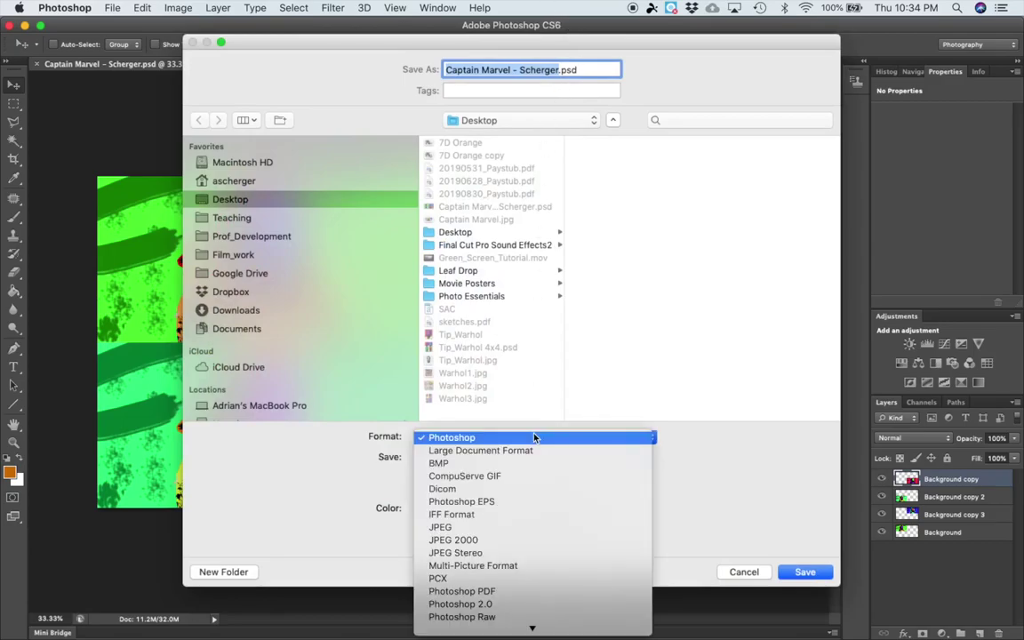
{"action": "left_click", "coordinate": [536, 531]}
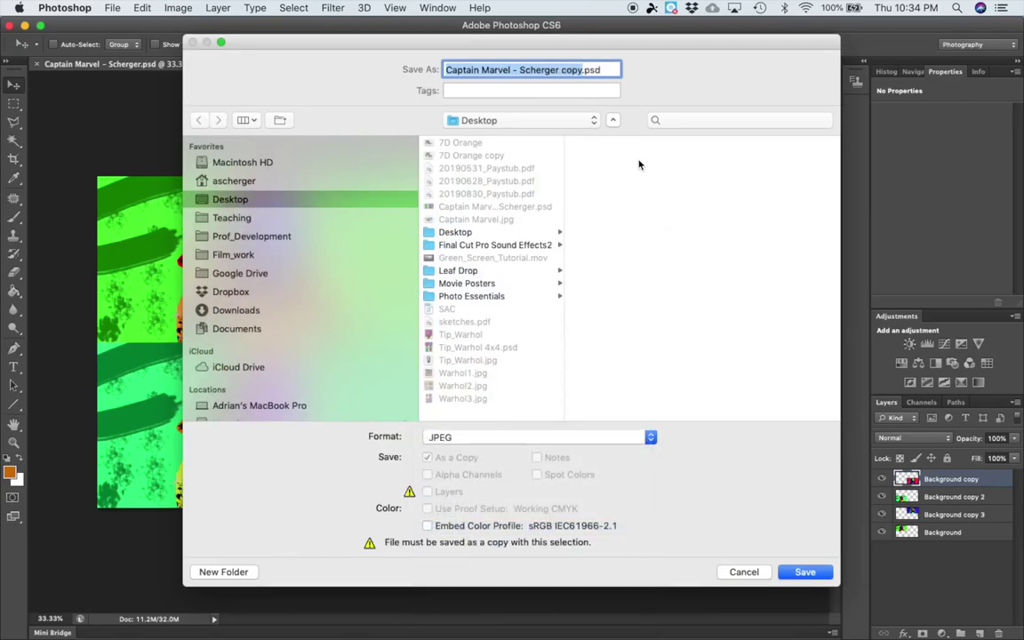
{"action": "left_click", "coordinate": [608, 70]}
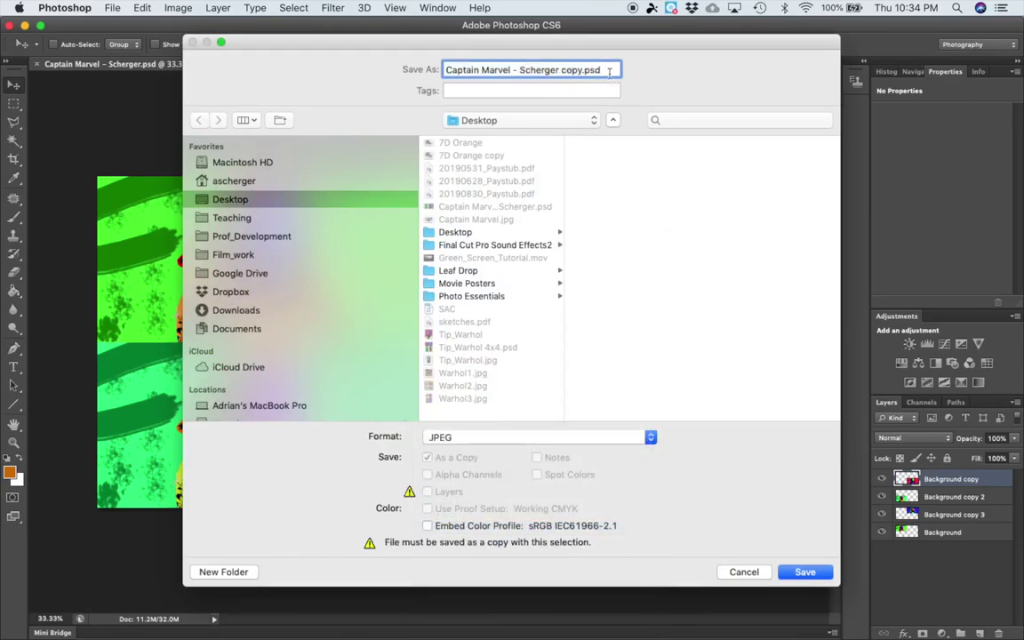
{"action": "left_click", "coordinate": [584, 438]}
{"action": "left_click", "coordinate": [573, 462]}
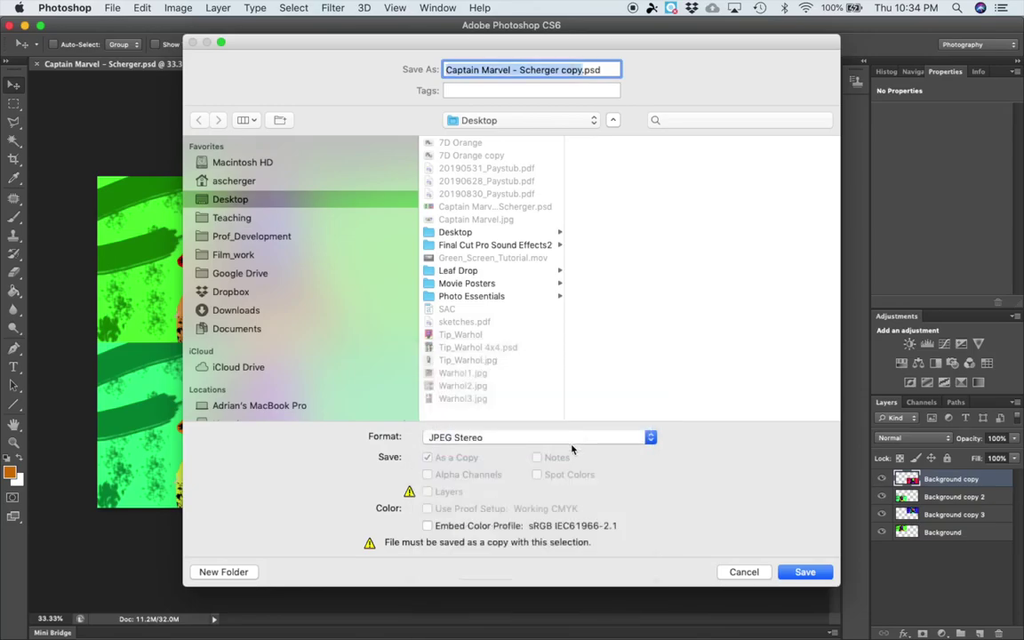
{"action": "left_click", "coordinate": [570, 437]}
{"action": "left_click", "coordinate": [568, 412]}
{"action": "triple_click", "coordinate": [607, 69]}
{"action": "left_click", "coordinate": [583, 440]}
{"action": "left_click", "coordinate": [578, 413]}
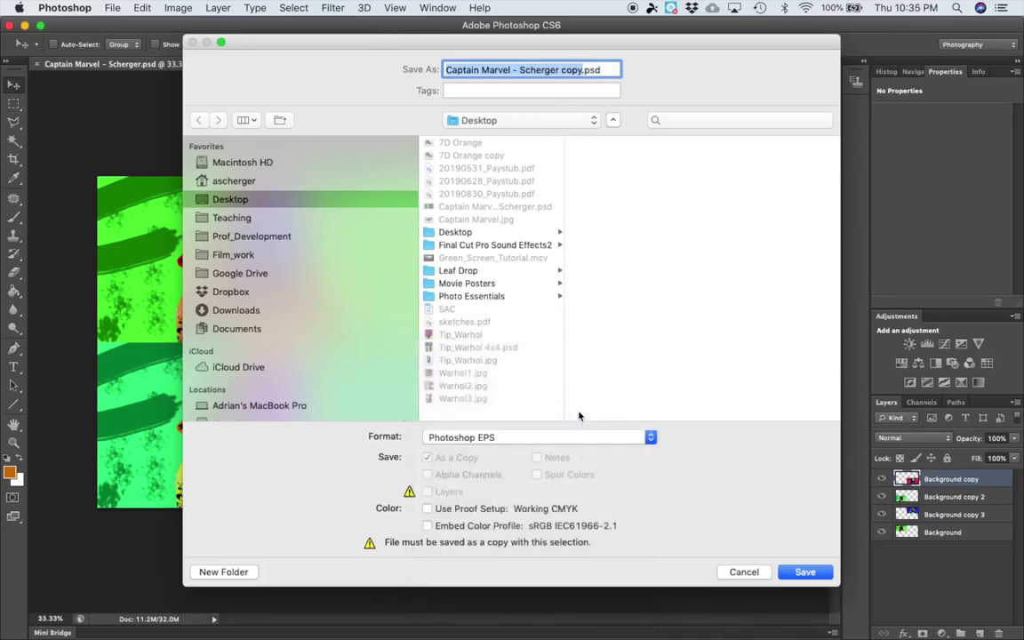
{"action": "left_click", "coordinate": [575, 440]}
{"action": "left_click", "coordinate": [575, 465]}
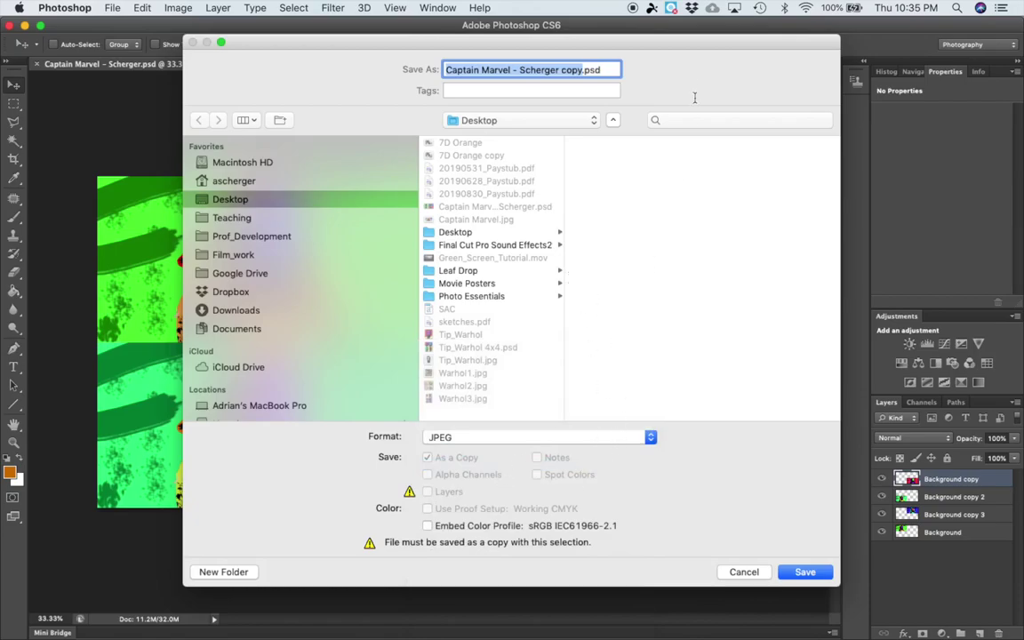
{"action": "left_click_drag", "start_coordinate": [605, 70], "coordinate": [559, 68]}
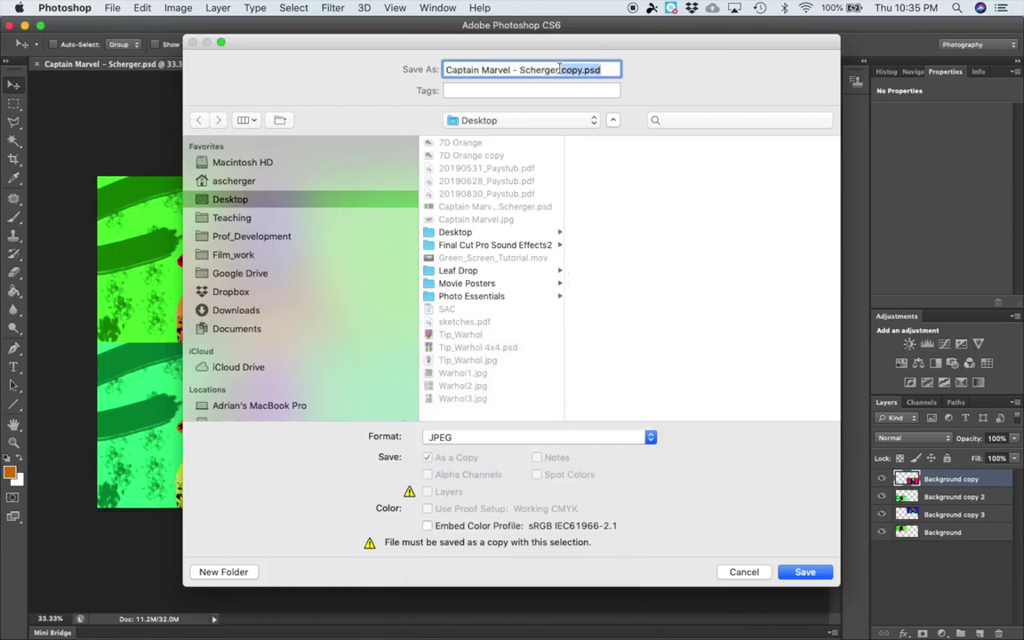
{"action": "type", "text": ".jpg"}
{"action": "left_click", "coordinate": [746, 574]}
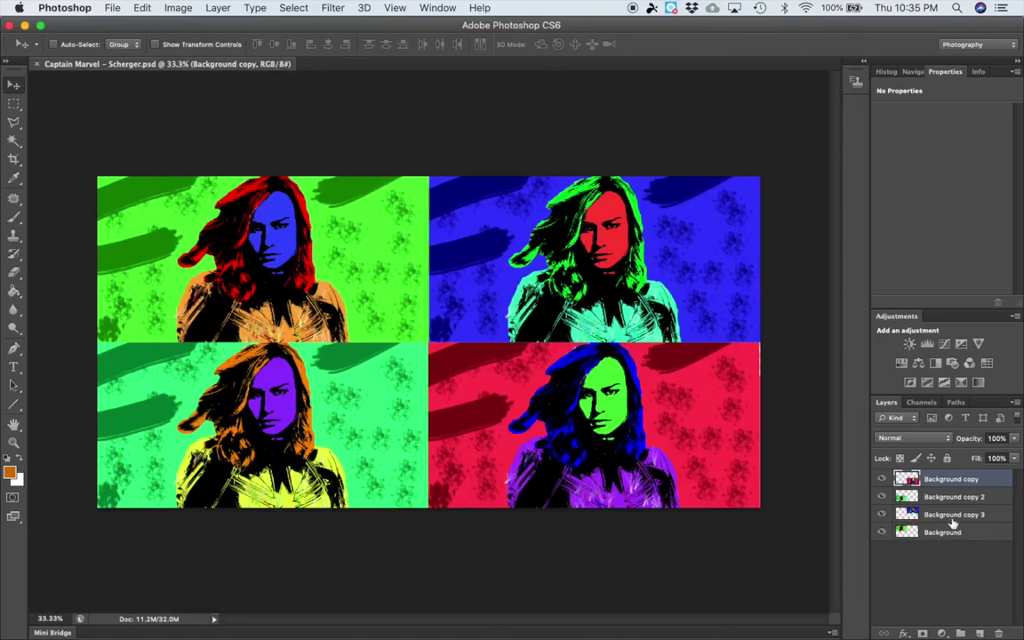
Step: Flatten the four portrait layers into a single Background layer
{"action": "left_click", "coordinate": [183, 7]}
{"action": "mouse_move", "coordinate": [220, 7]}
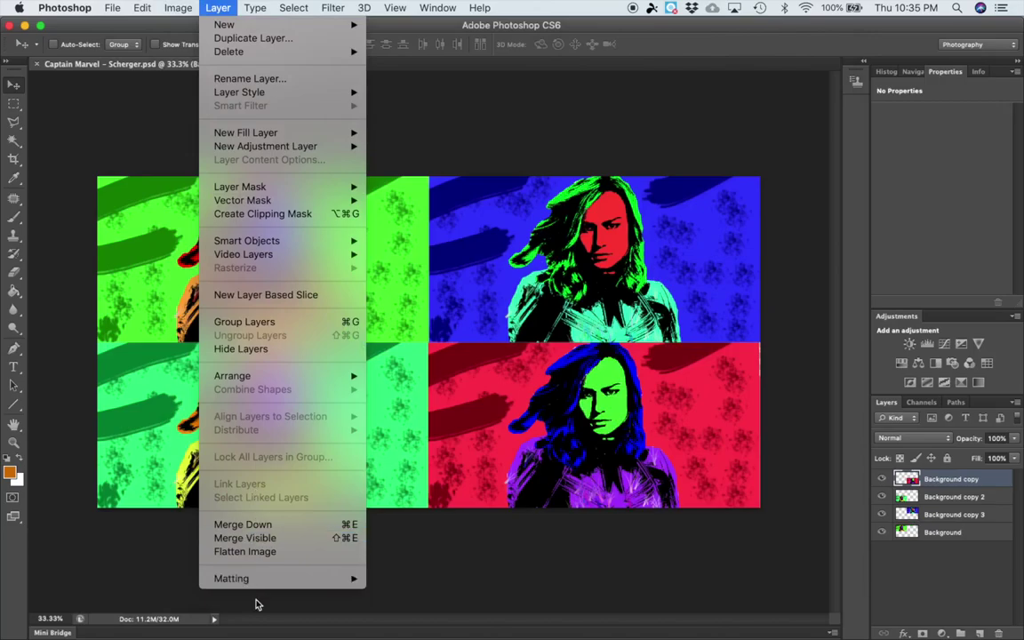
{"action": "left_click", "coordinate": [233, 552]}
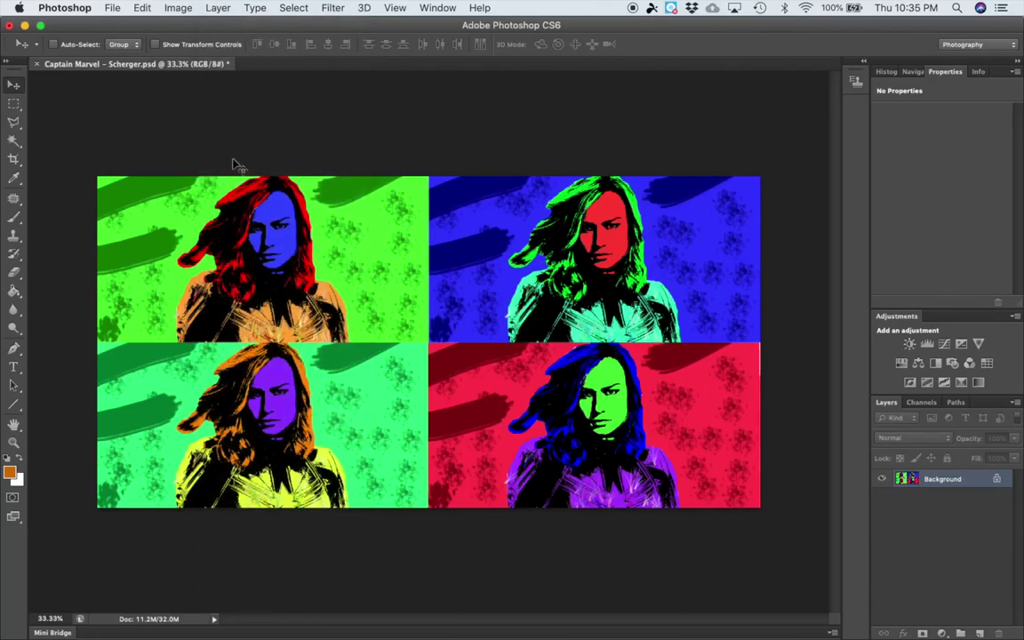
Step: Save the flattened artwork on the Desktop as a JPEG under the same base name, using Maximum quality 11 and Baseline ("Standard")
{"action": "left_click", "coordinate": [113, 7]}
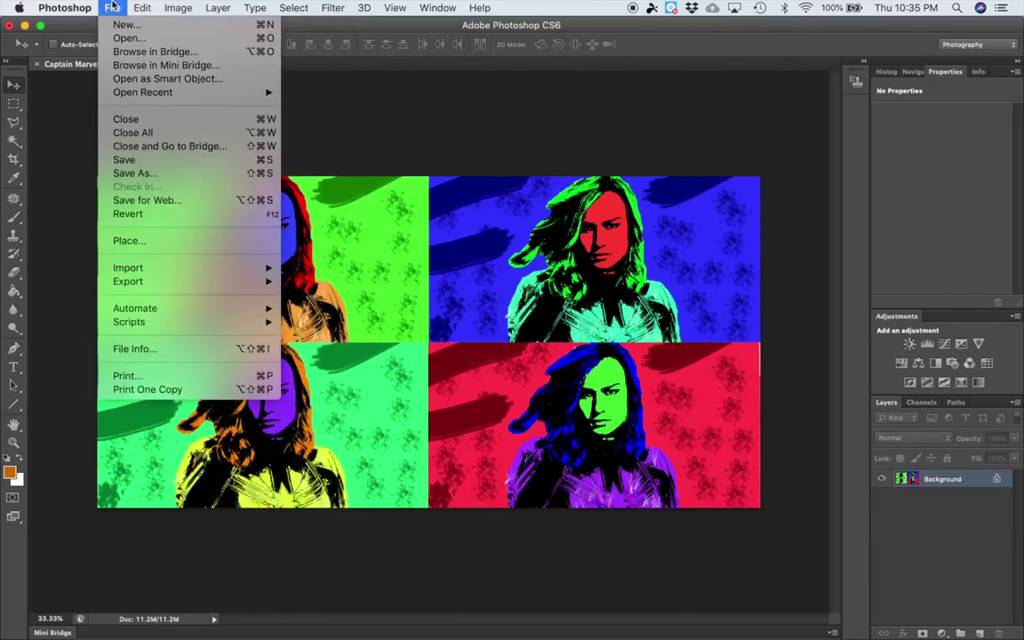
{"action": "left_click", "coordinate": [136, 172]}
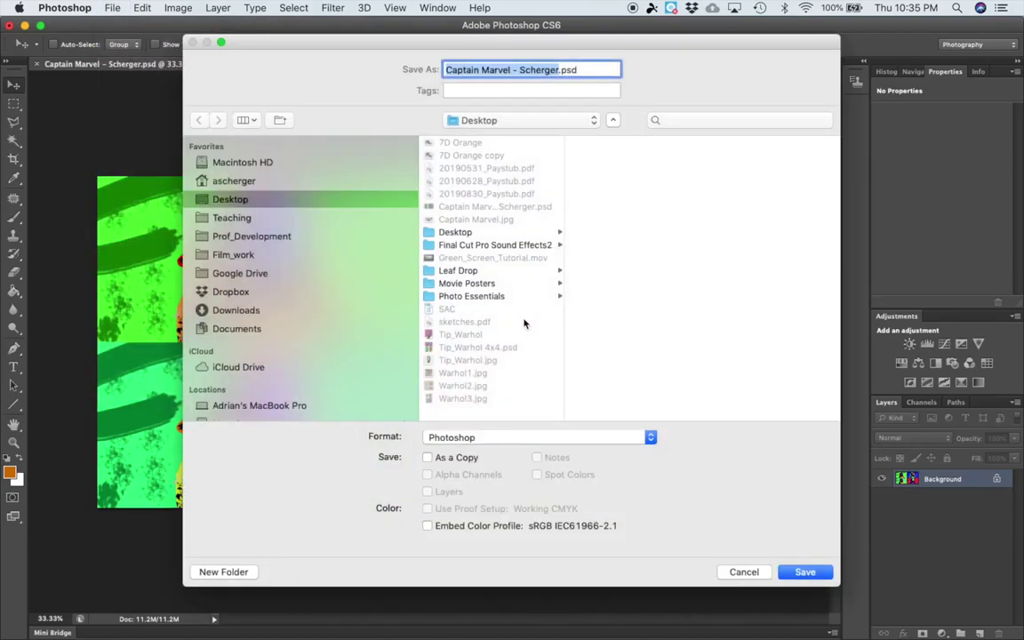
{"action": "left_click", "coordinate": [489, 437]}
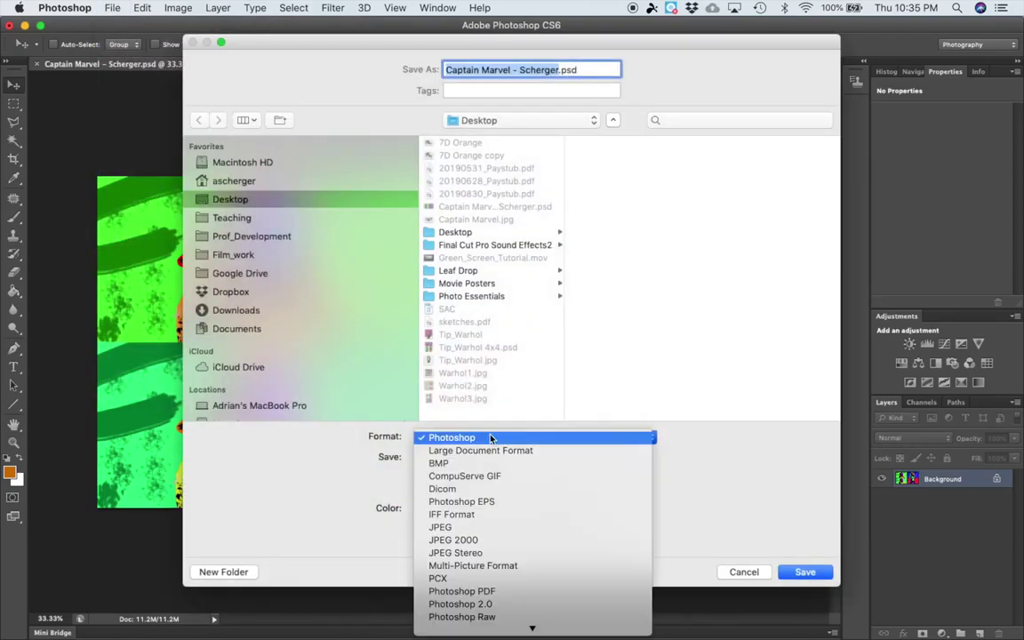
{"action": "left_click", "coordinate": [498, 529]}
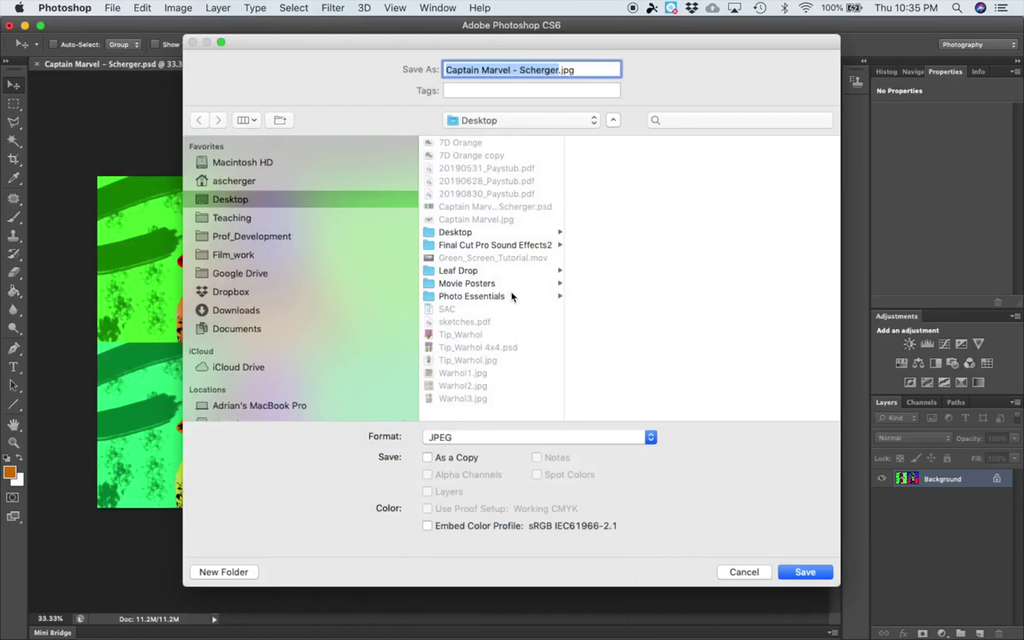
{"action": "key", "text": "Return"}
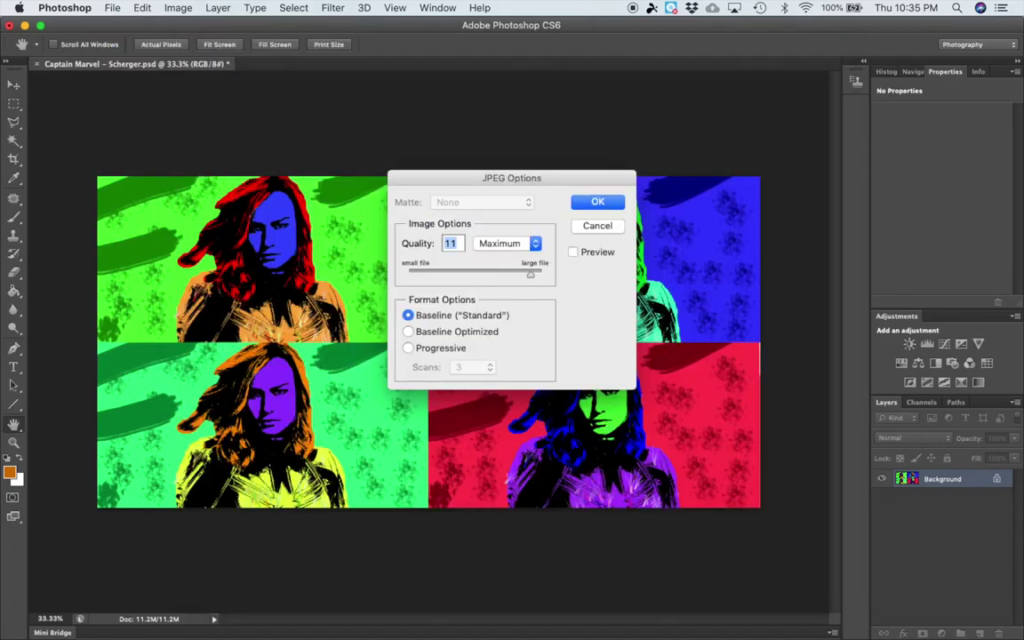
{"action": "left_click", "coordinate": [597, 203]}
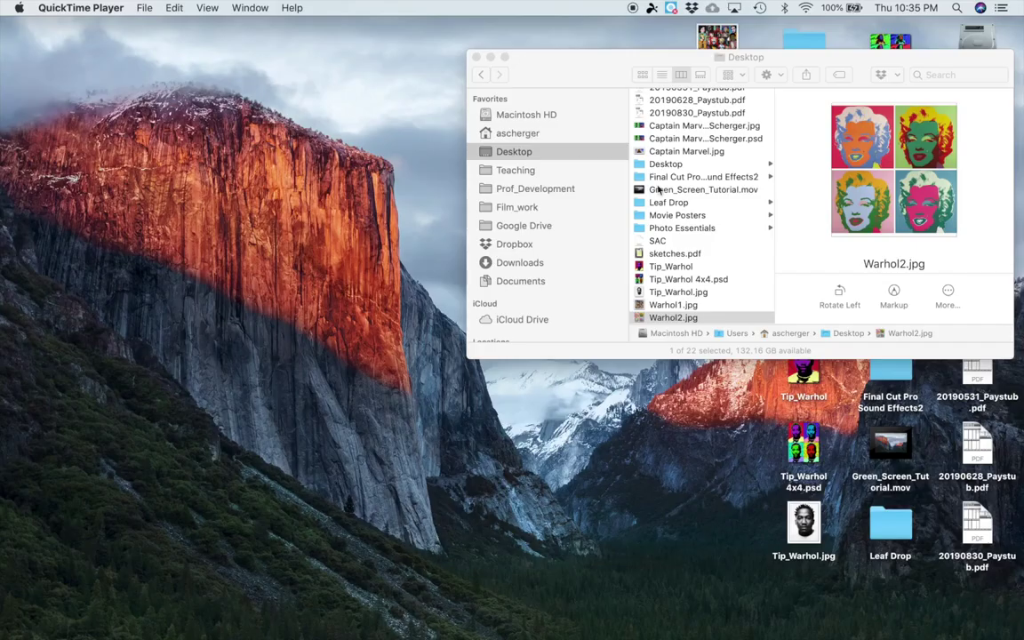
Step: Switch to Finder, close the Desktop folder window and look at the original Captain Marvel.jpg in Quick Look
{"action": "left_click", "coordinate": [635, 71]}
{"action": "key", "text": "super+w"}
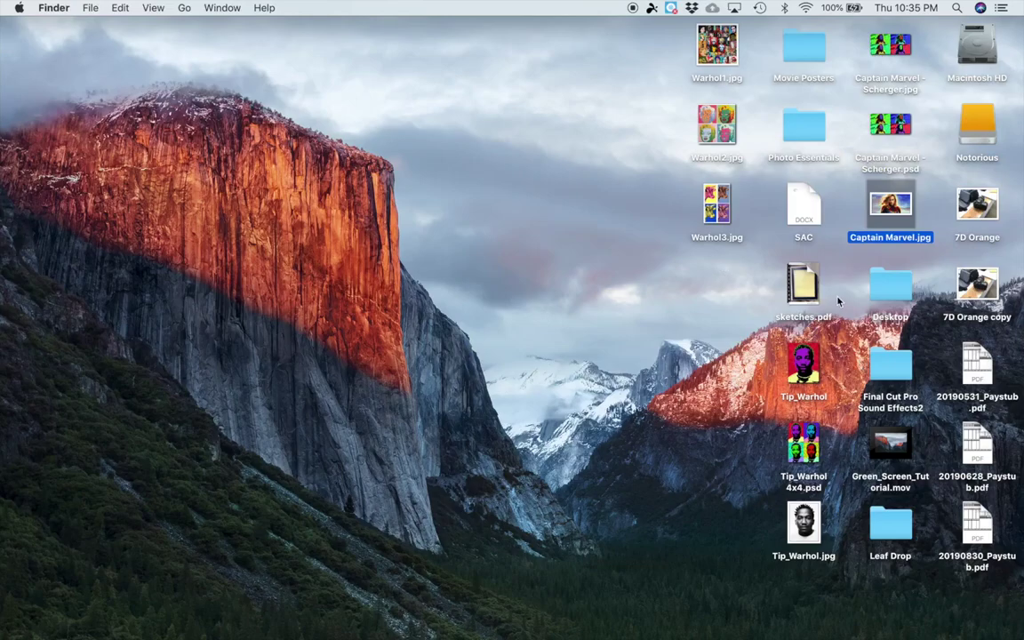
{"action": "key", "text": "space"}
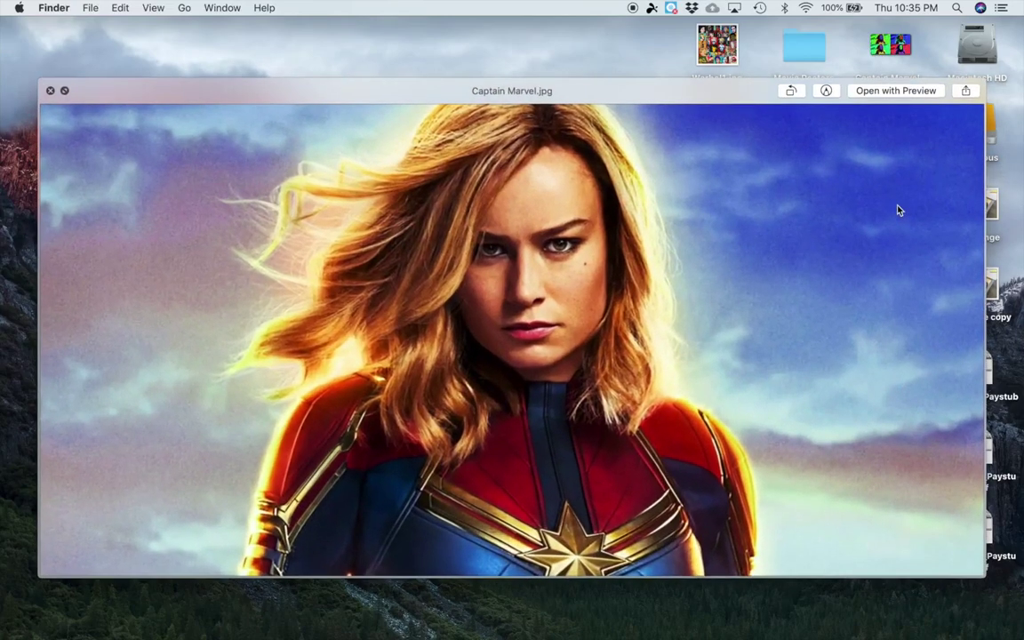
{"action": "key", "text": "space"}
Step: Compare the saved PSD and JPEG versions of the pop-art grid on the Desktop in Quick Look
{"action": "key", "text": "Up"}
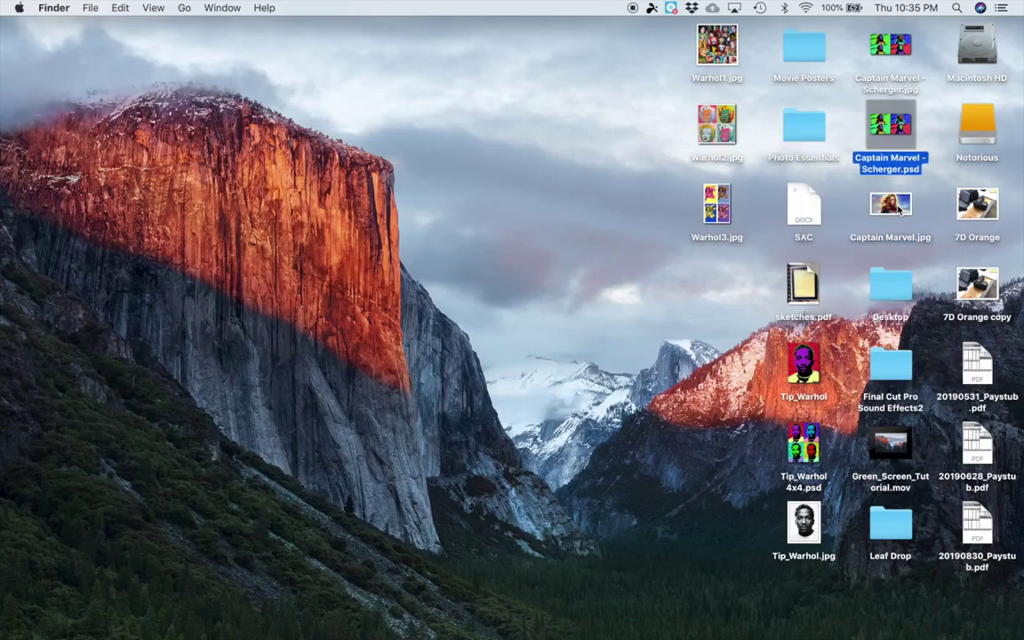
{"action": "key", "text": "space"}
{"action": "key", "text": "Up"}
{"action": "key", "text": "Down"}
{"action": "key", "text": "Up"}
{"action": "key", "text": "Down"}
{"action": "key", "text": "Up"}
{"action": "key", "text": "Down"}
{"action": "key", "text": "Up"}
{"action": "key", "text": "Down"}
{"action": "key", "text": "space"}
Step: Open the exported pop-art JPEG in Preview to inspect it, and quit Preview
{"action": "key", "text": "super+o"}
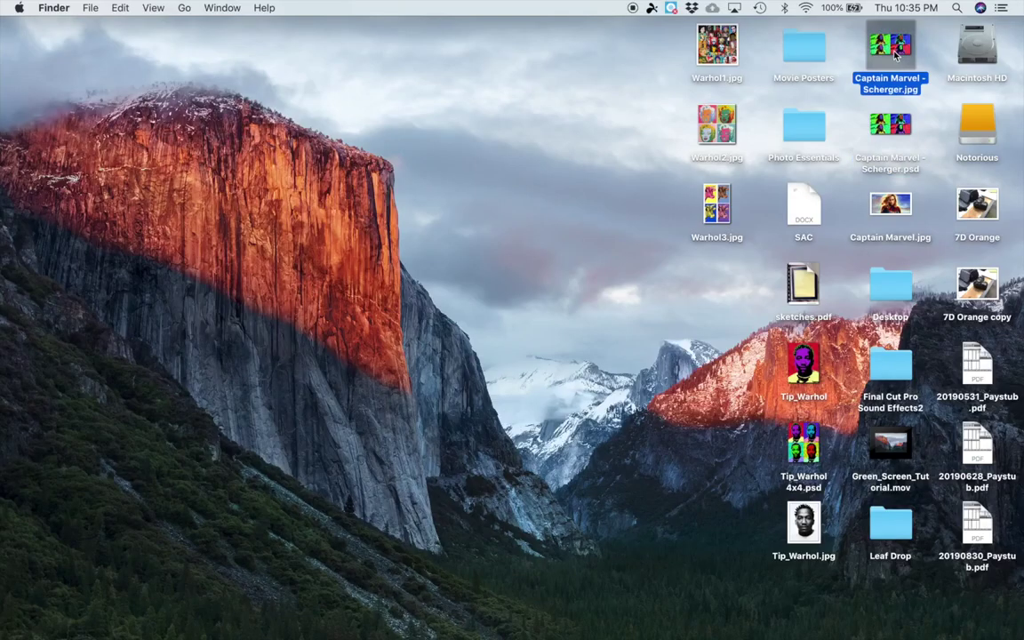
{"action": "double_click", "coordinate": [891, 49]}
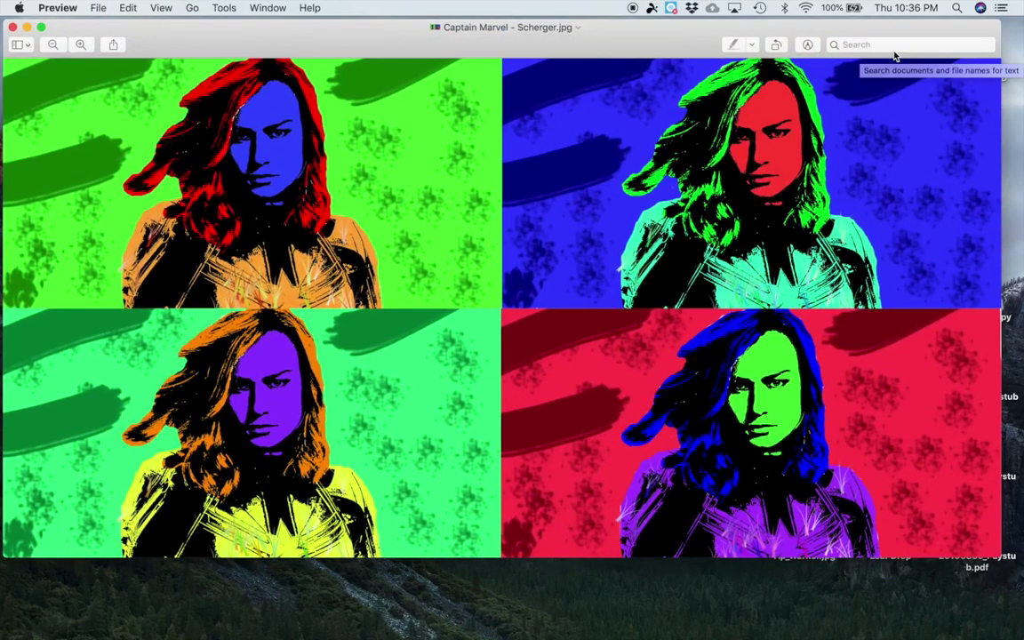
{"action": "key", "text": "super+q"}
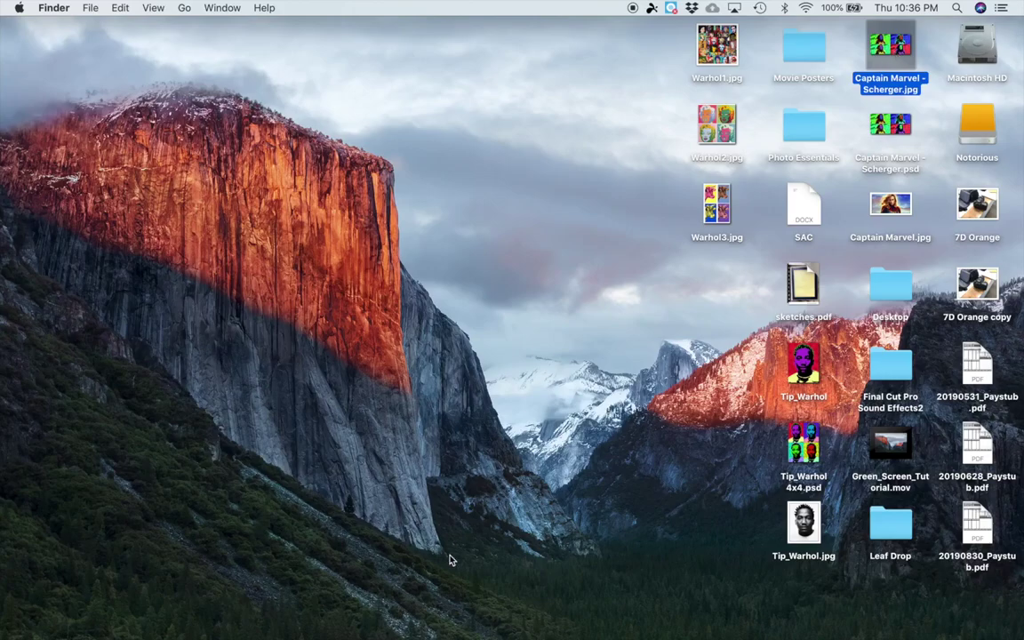
Step: Switch to Chrome, load google.com and open Google Drive
{"action": "left_click", "coordinate": [209, 621]}
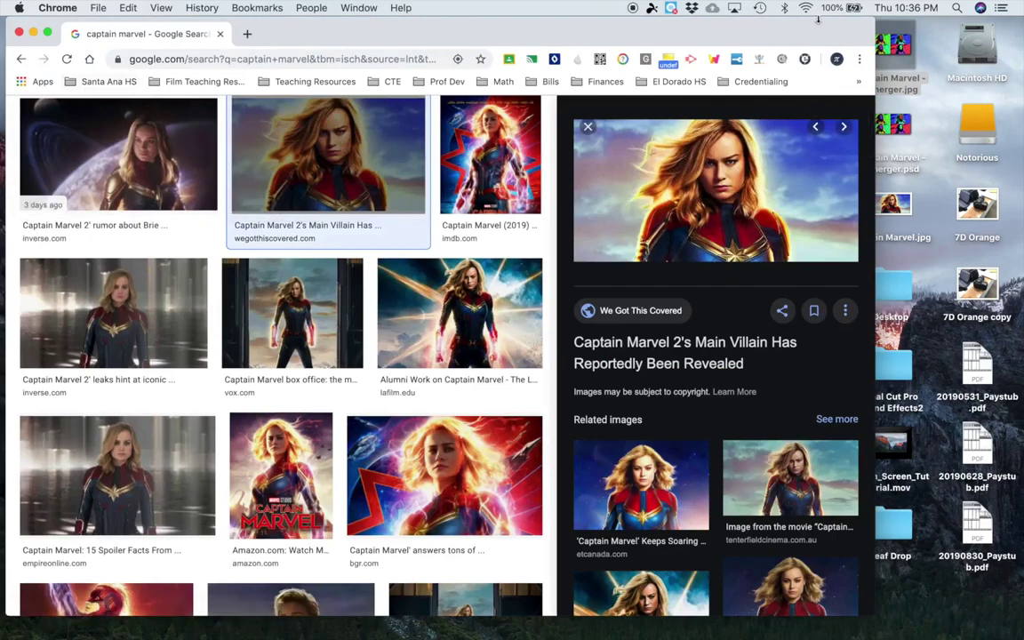
{"action": "left_click", "coordinate": [191, 56]}
{"action": "type", "text": "goo"}
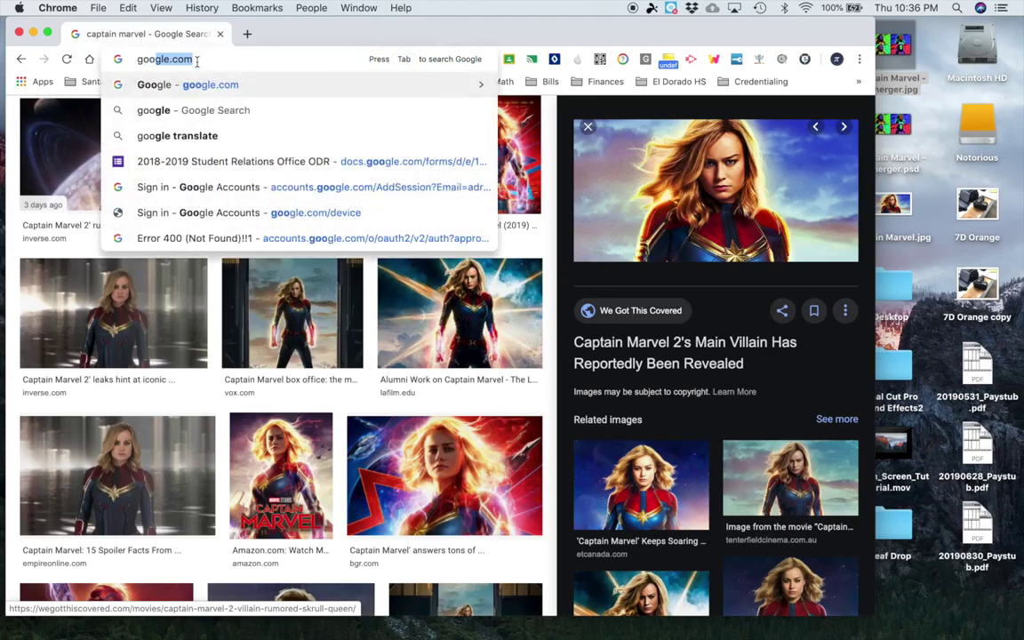
{"action": "key", "text": "Return"}
{"action": "left_click", "coordinate": [811, 118]}
{"action": "left_click", "coordinate": [736, 196]}
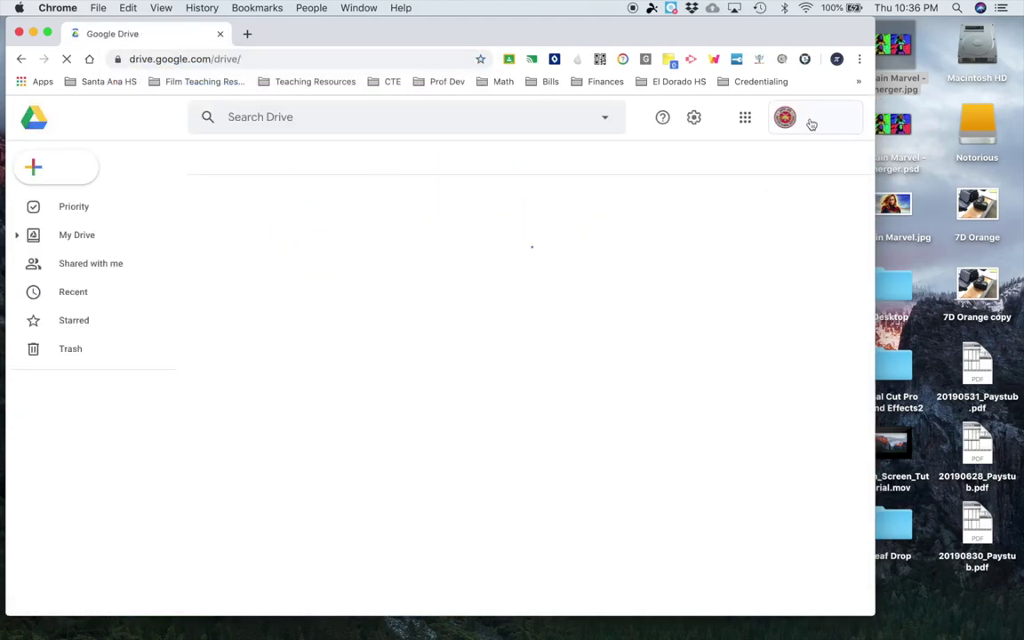
Step: Upload the original Captain Marvel photo, the layered PSD and the flattened JPEG from the Desktop into Drive's _2019-2020 > _Animation 1 > Projects folder
{"action": "left_click_drag", "start_coordinate": [783, 32], "coordinate": [733, 32]}
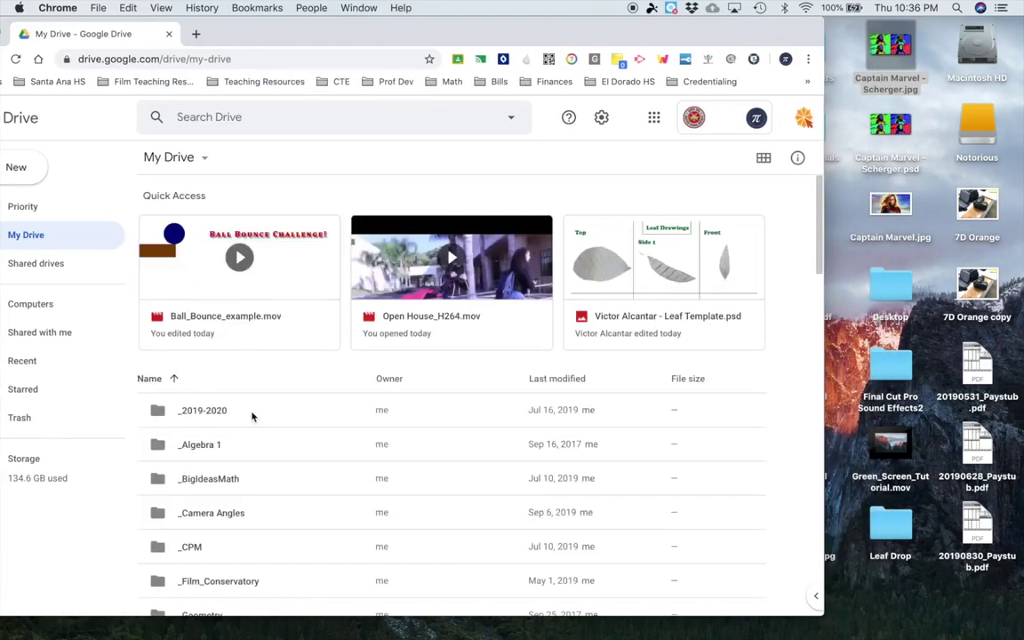
{"action": "double_click", "coordinate": [251, 414]}
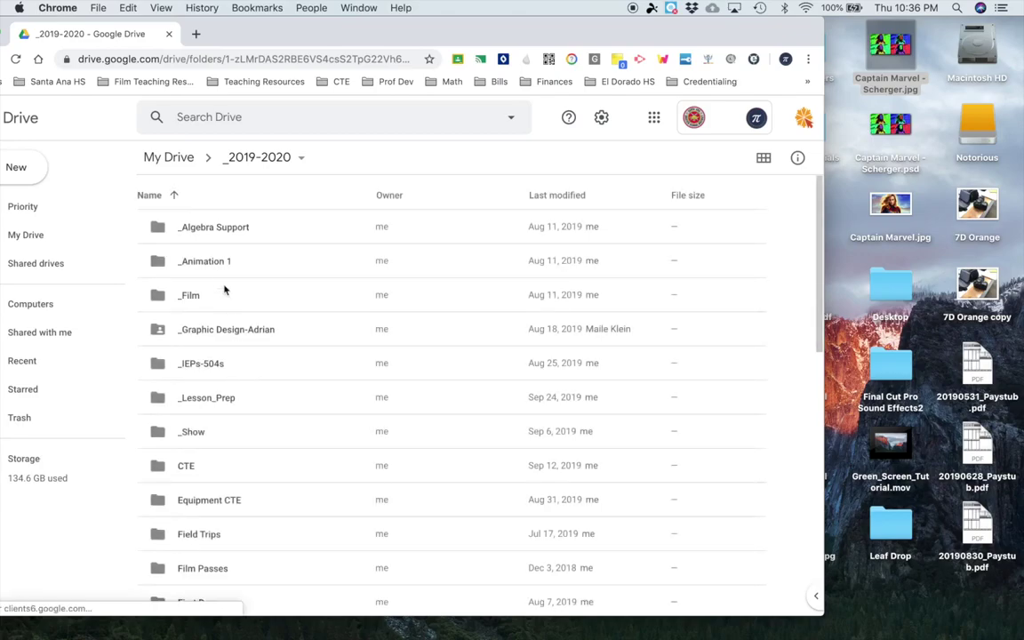
{"action": "double_click", "coordinate": [227, 269]}
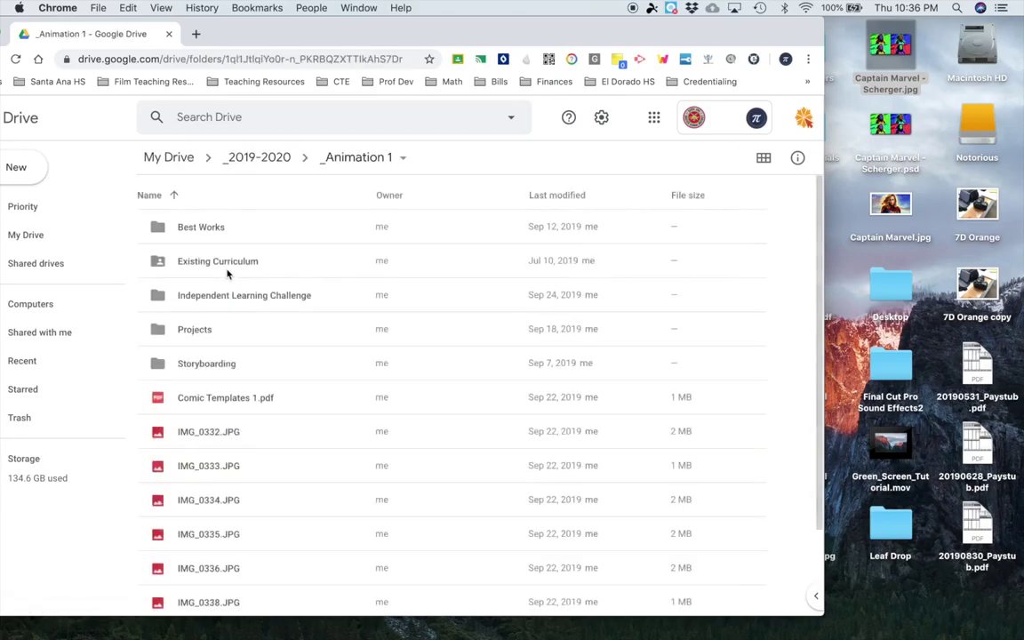
{"action": "double_click", "coordinate": [237, 334]}
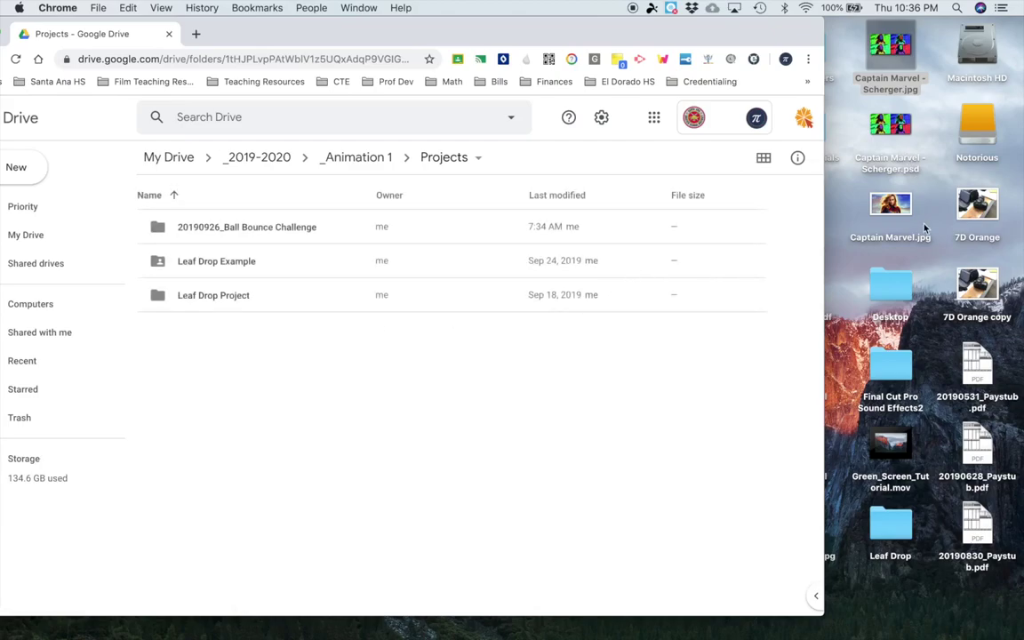
{"action": "left_click_drag", "start_coordinate": [925, 228], "coordinate": [511, 459]}
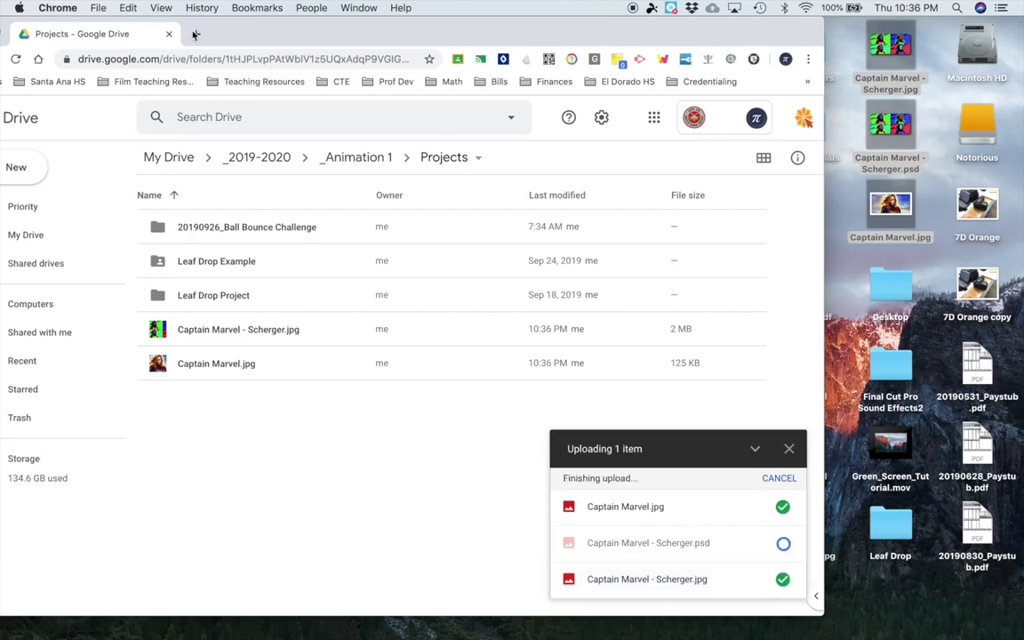
Step: Open Google Classroom in a new browser tab and enter the Graphic Design Period 3 class
{"action": "left_click", "coordinate": [195, 34]}
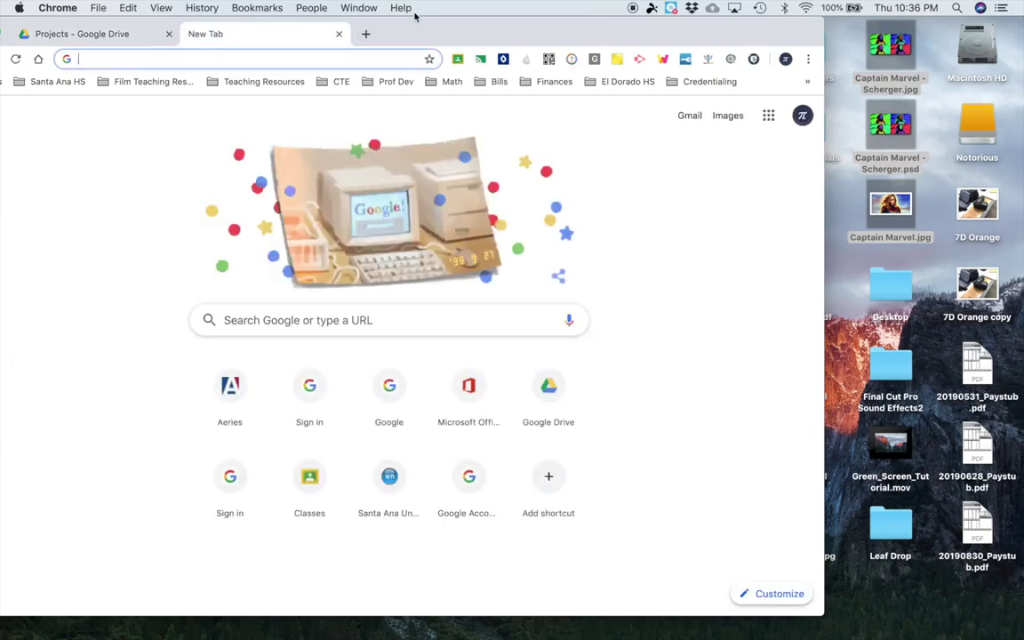
{"action": "left_click", "coordinate": [766, 119]}
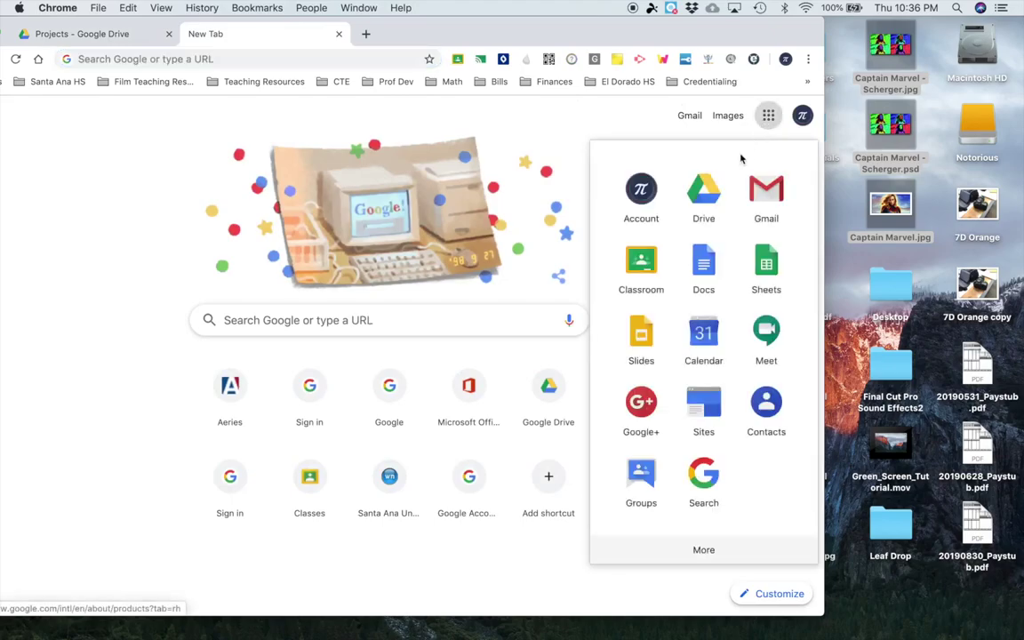
{"action": "left_click", "coordinate": [644, 257]}
{"action": "left_click_drag", "start_coordinate": [476, 33], "coordinate": [559, 5]}
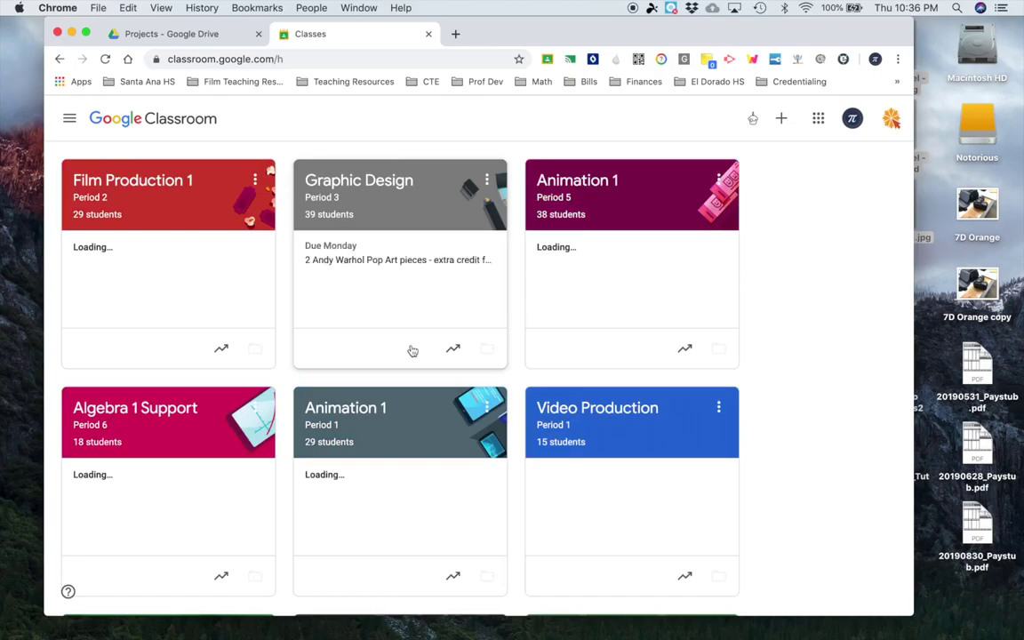
{"action": "left_click", "coordinate": [329, 195]}
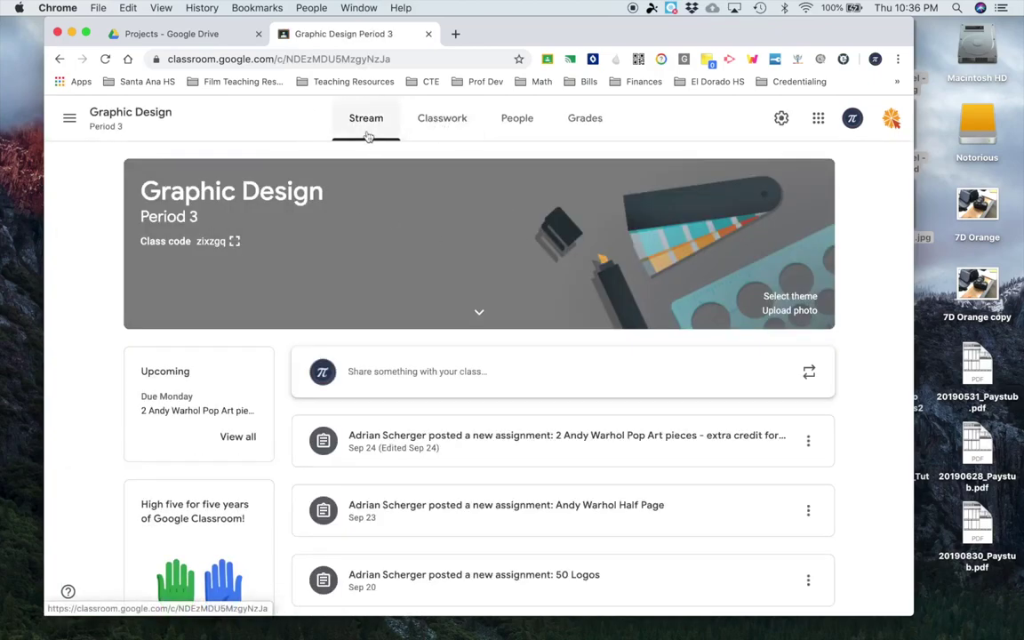
Step: Open the full instructions of the "2 Andy Warhol Pop Art pieces - extra credit for 3!" assignment in the classwork
{"action": "left_click", "coordinate": [436, 130]}
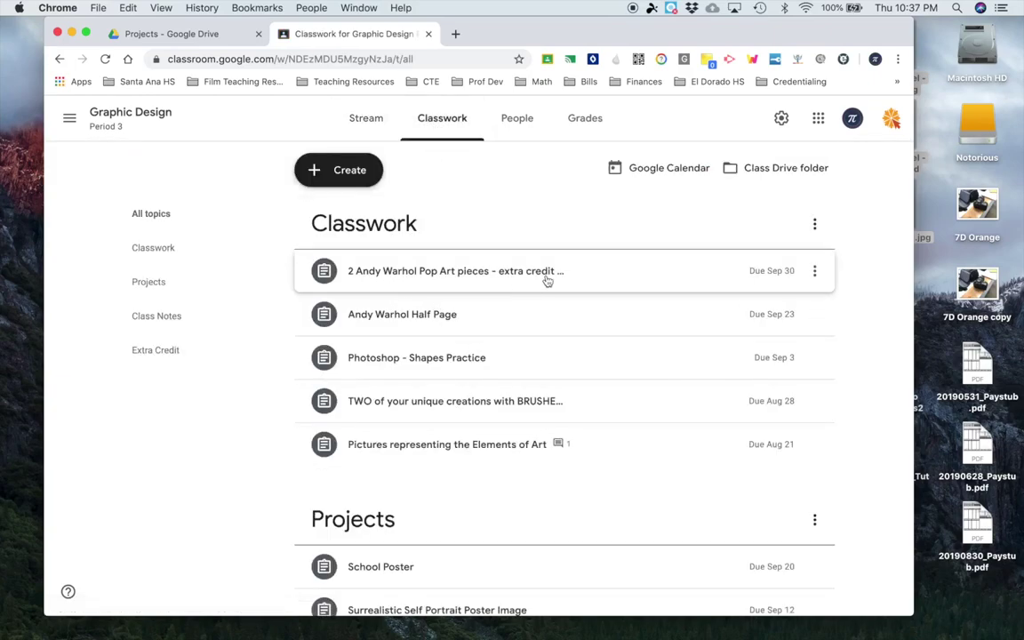
{"action": "left_click", "coordinate": [488, 272]}
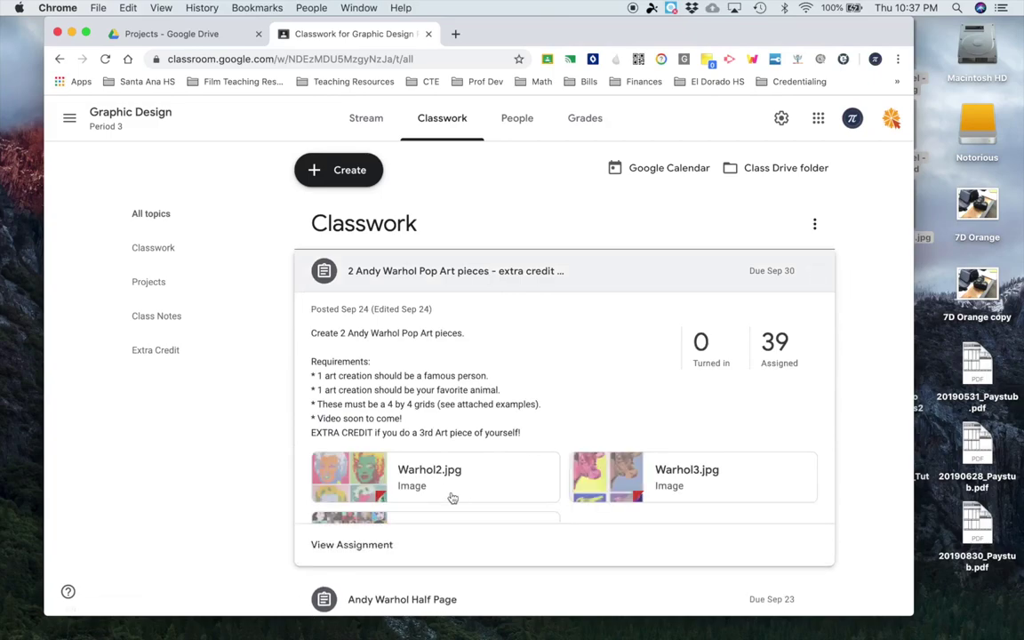
{"action": "left_click", "coordinate": [376, 545]}
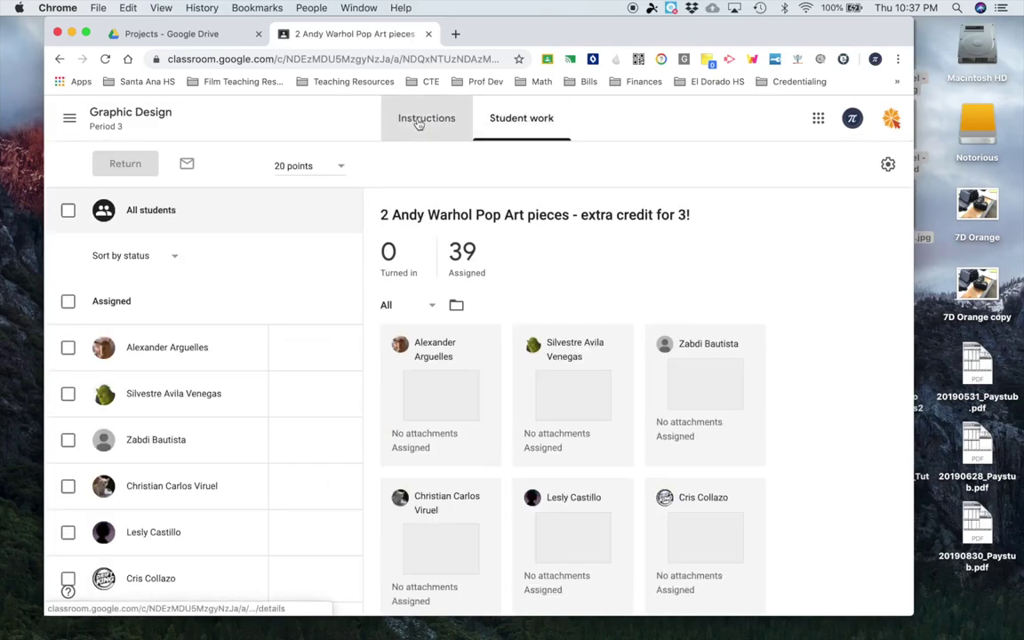
{"action": "left_click", "coordinate": [419, 123]}
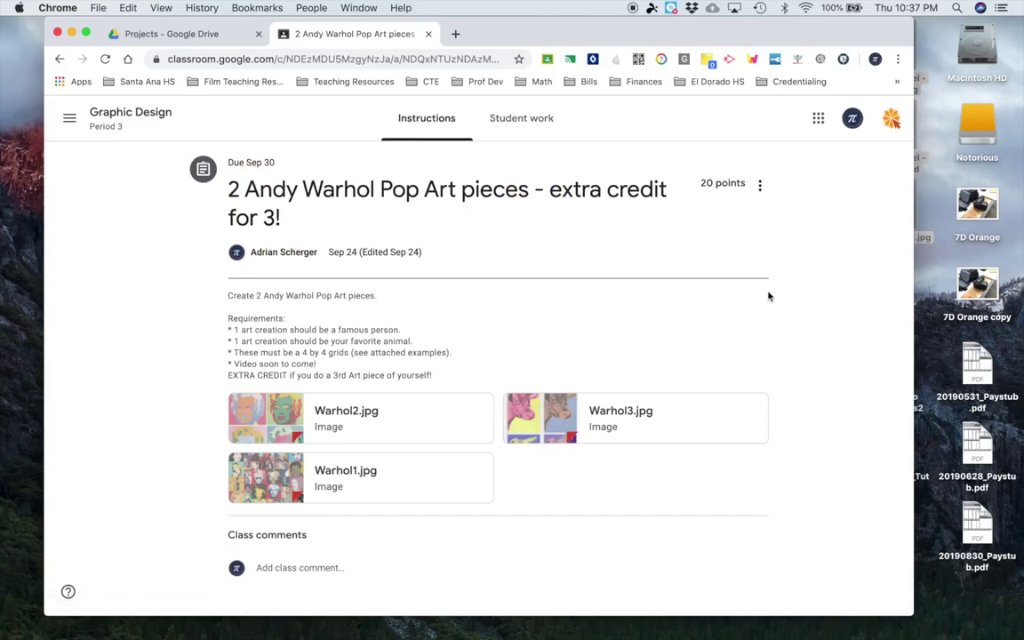